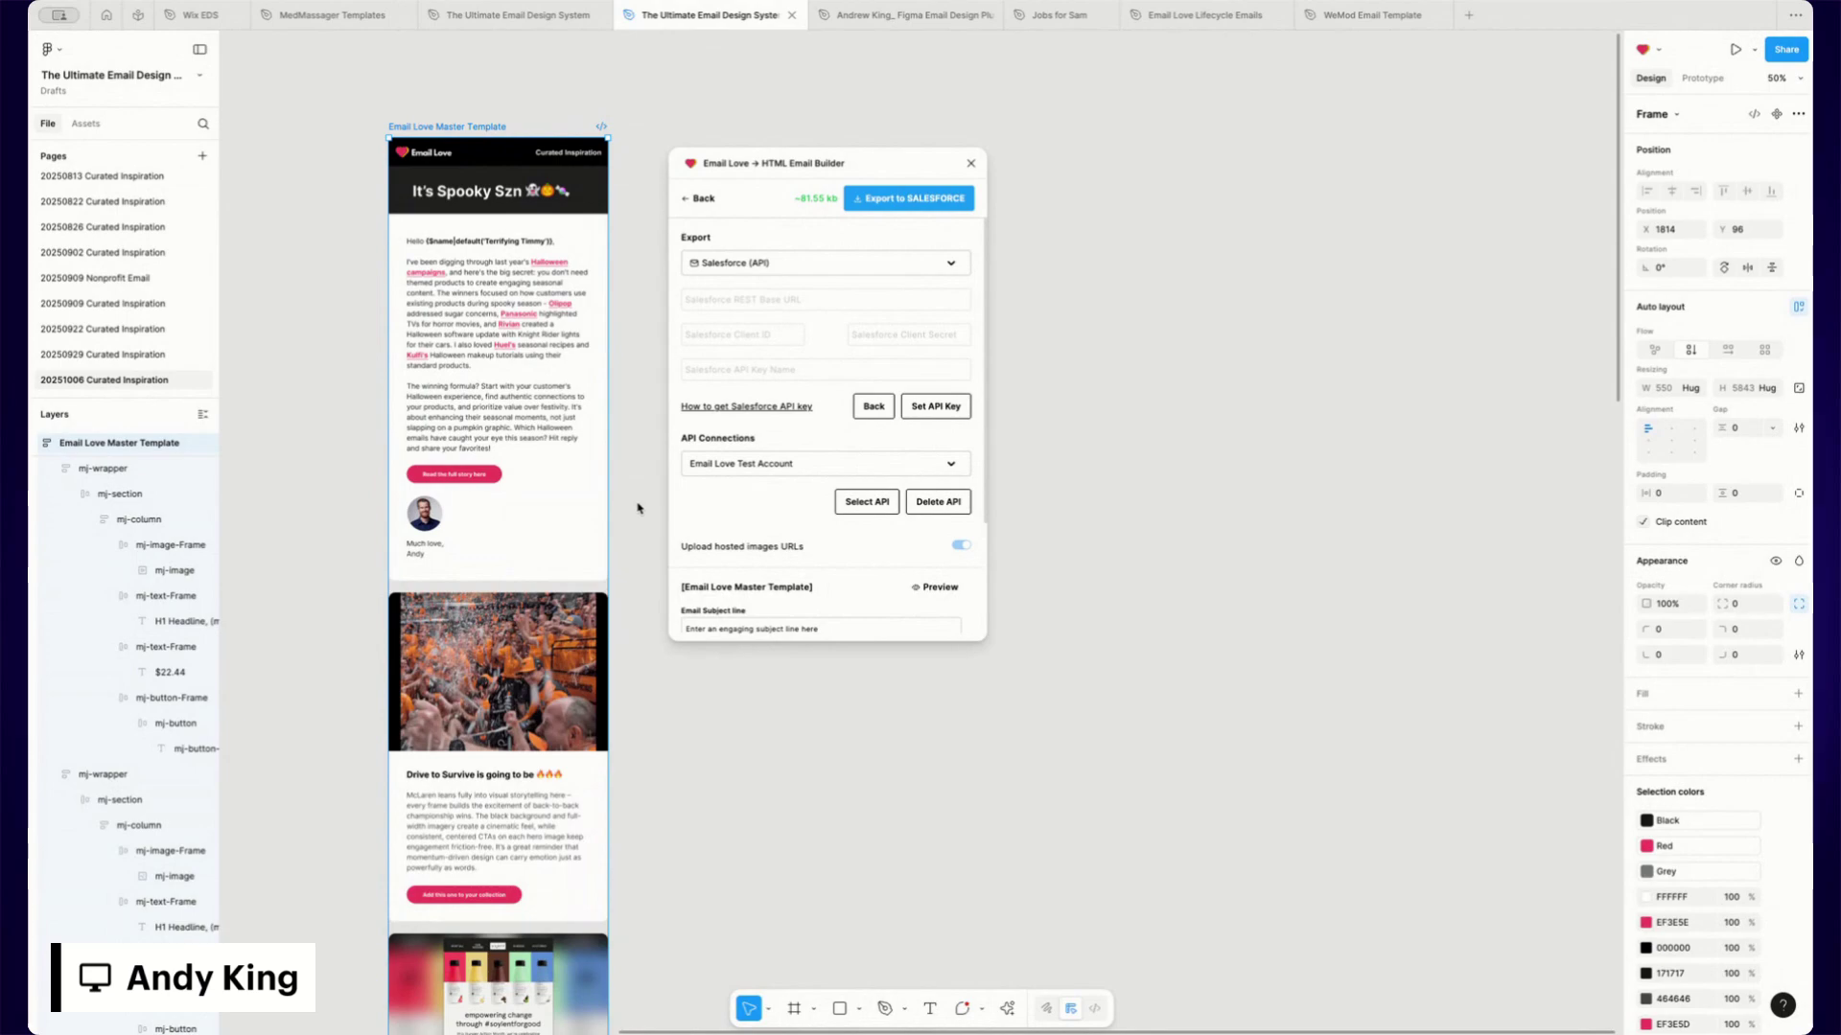
Step: Examine the Salesforce (API) export option and its REST Base URL, Client ID, Client Secret and API Key Name fields in the HTML Email Builder plugin
click(1529, 357)
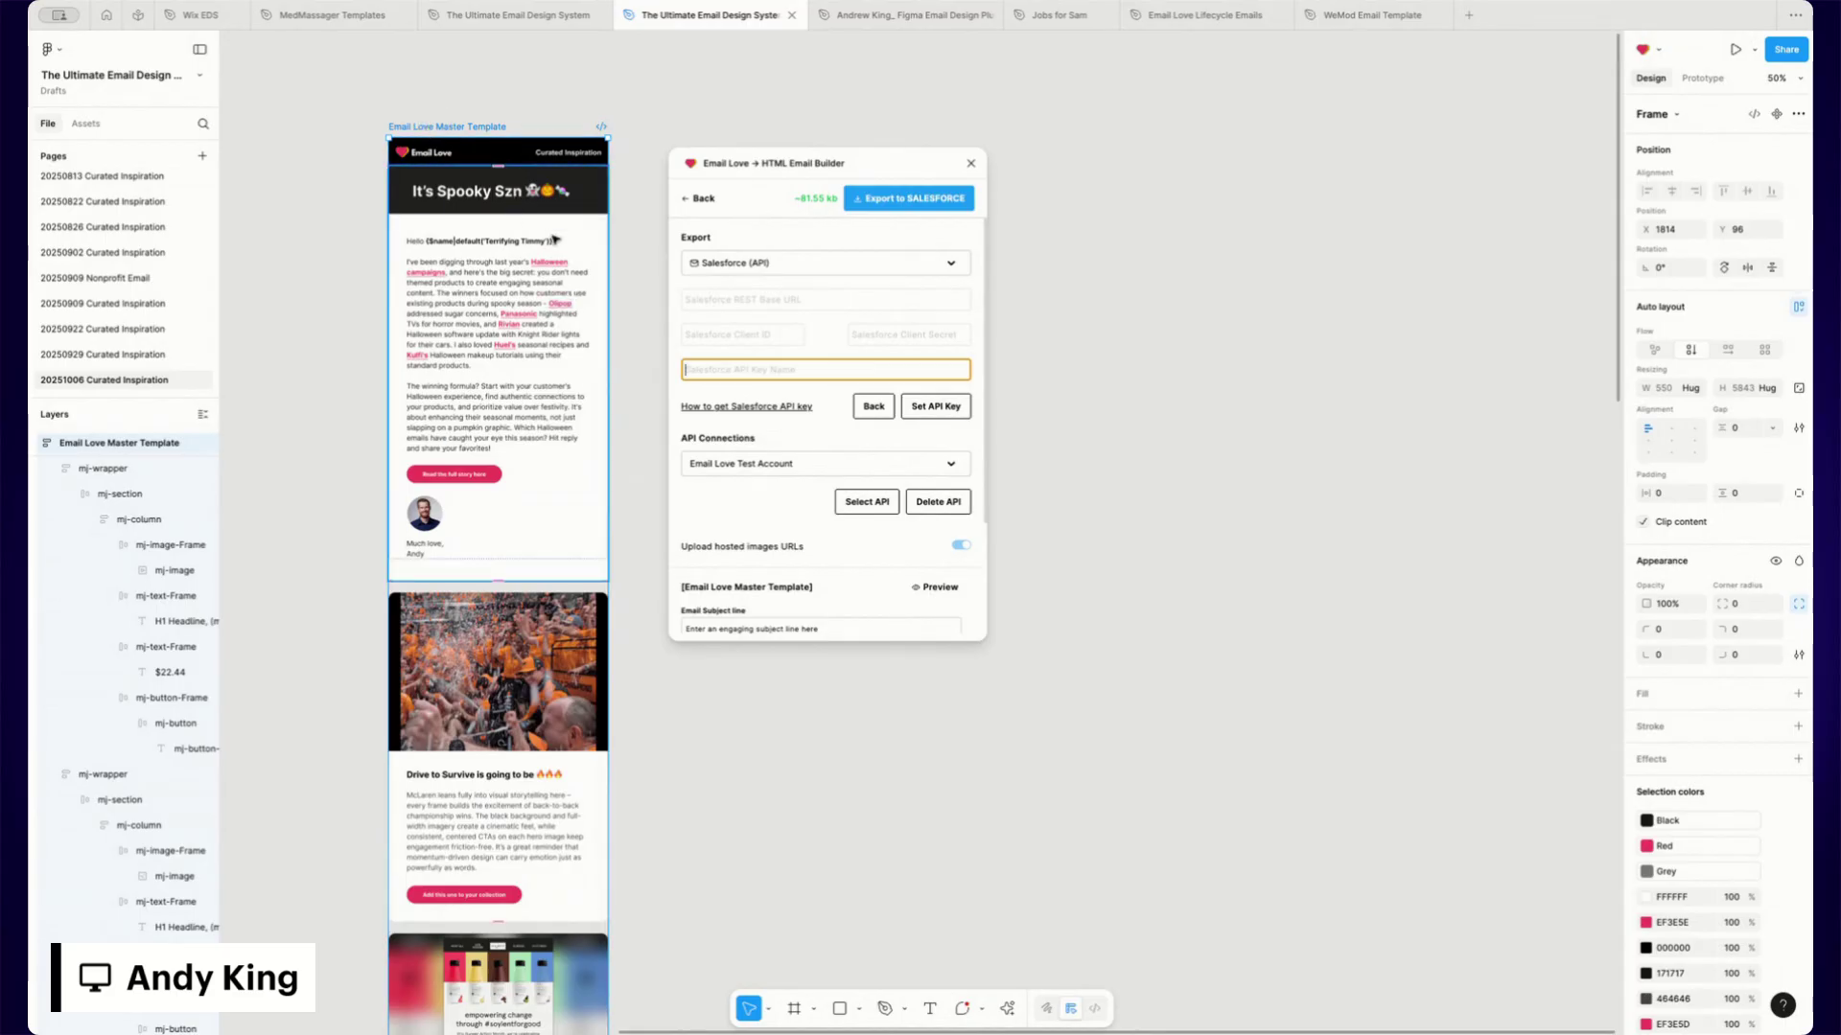
click(826, 263)
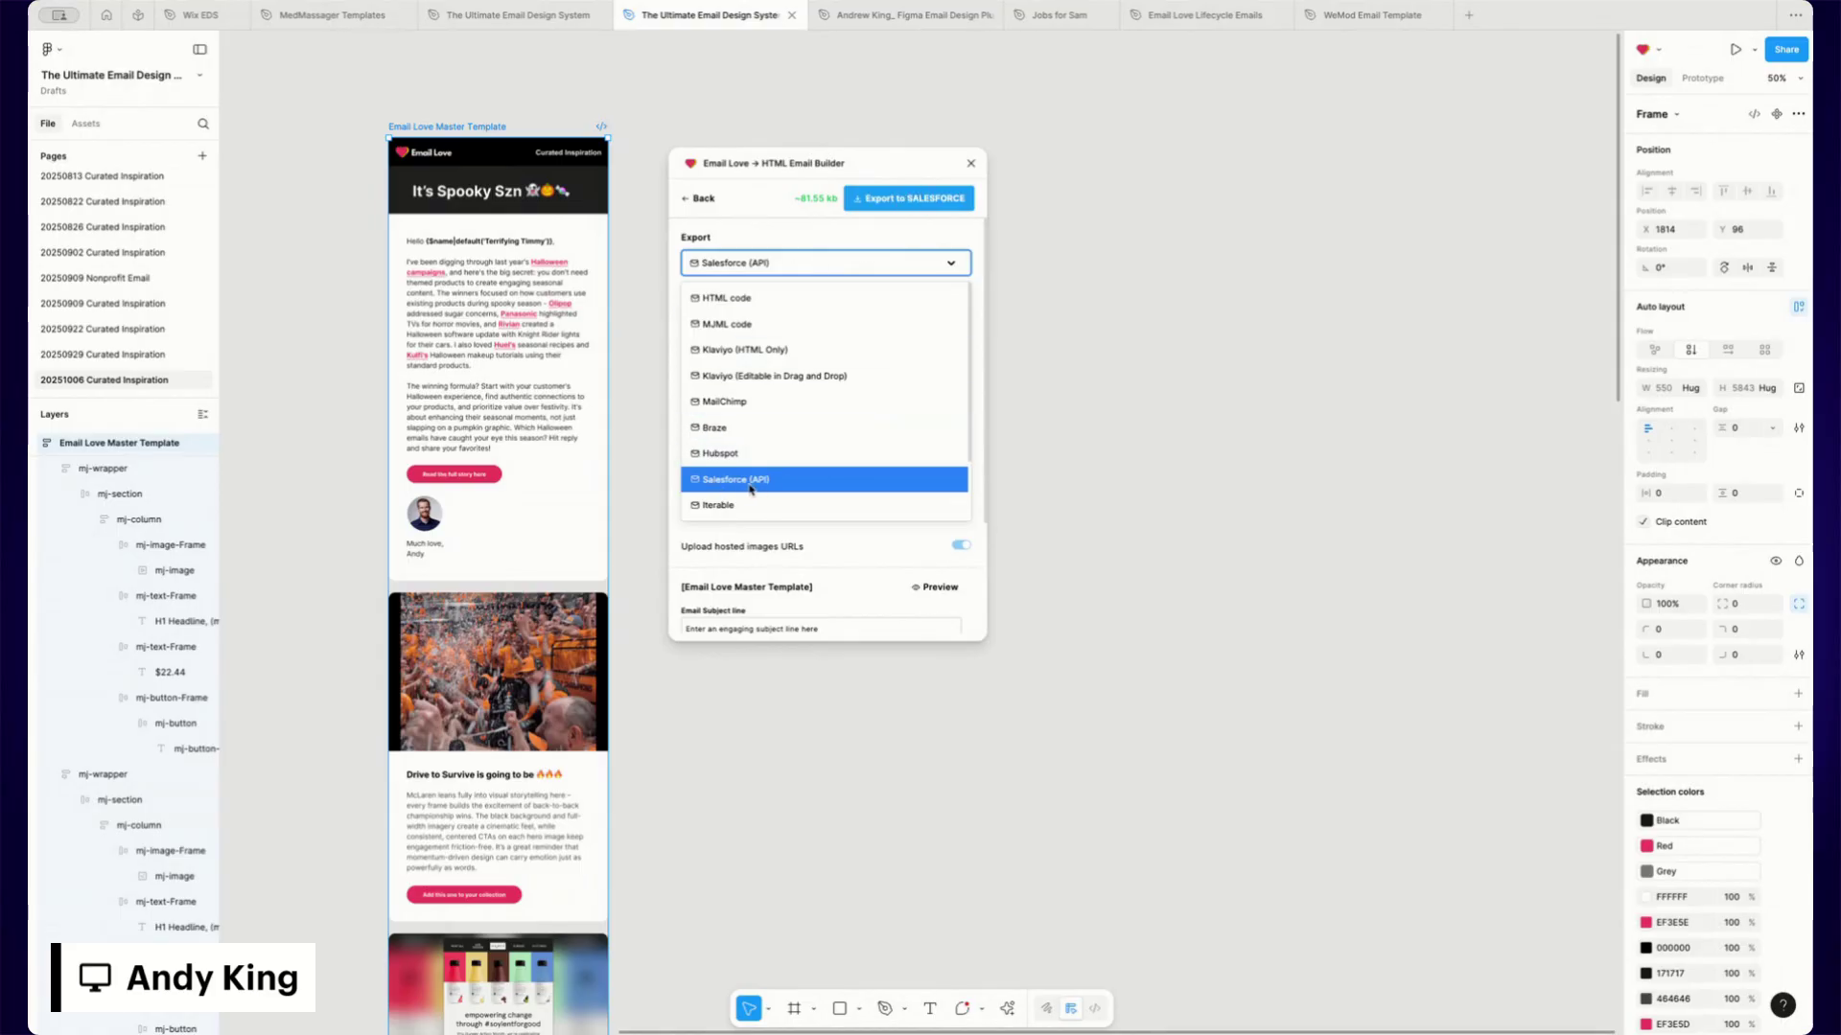
click(811, 271)
click(822, 301)
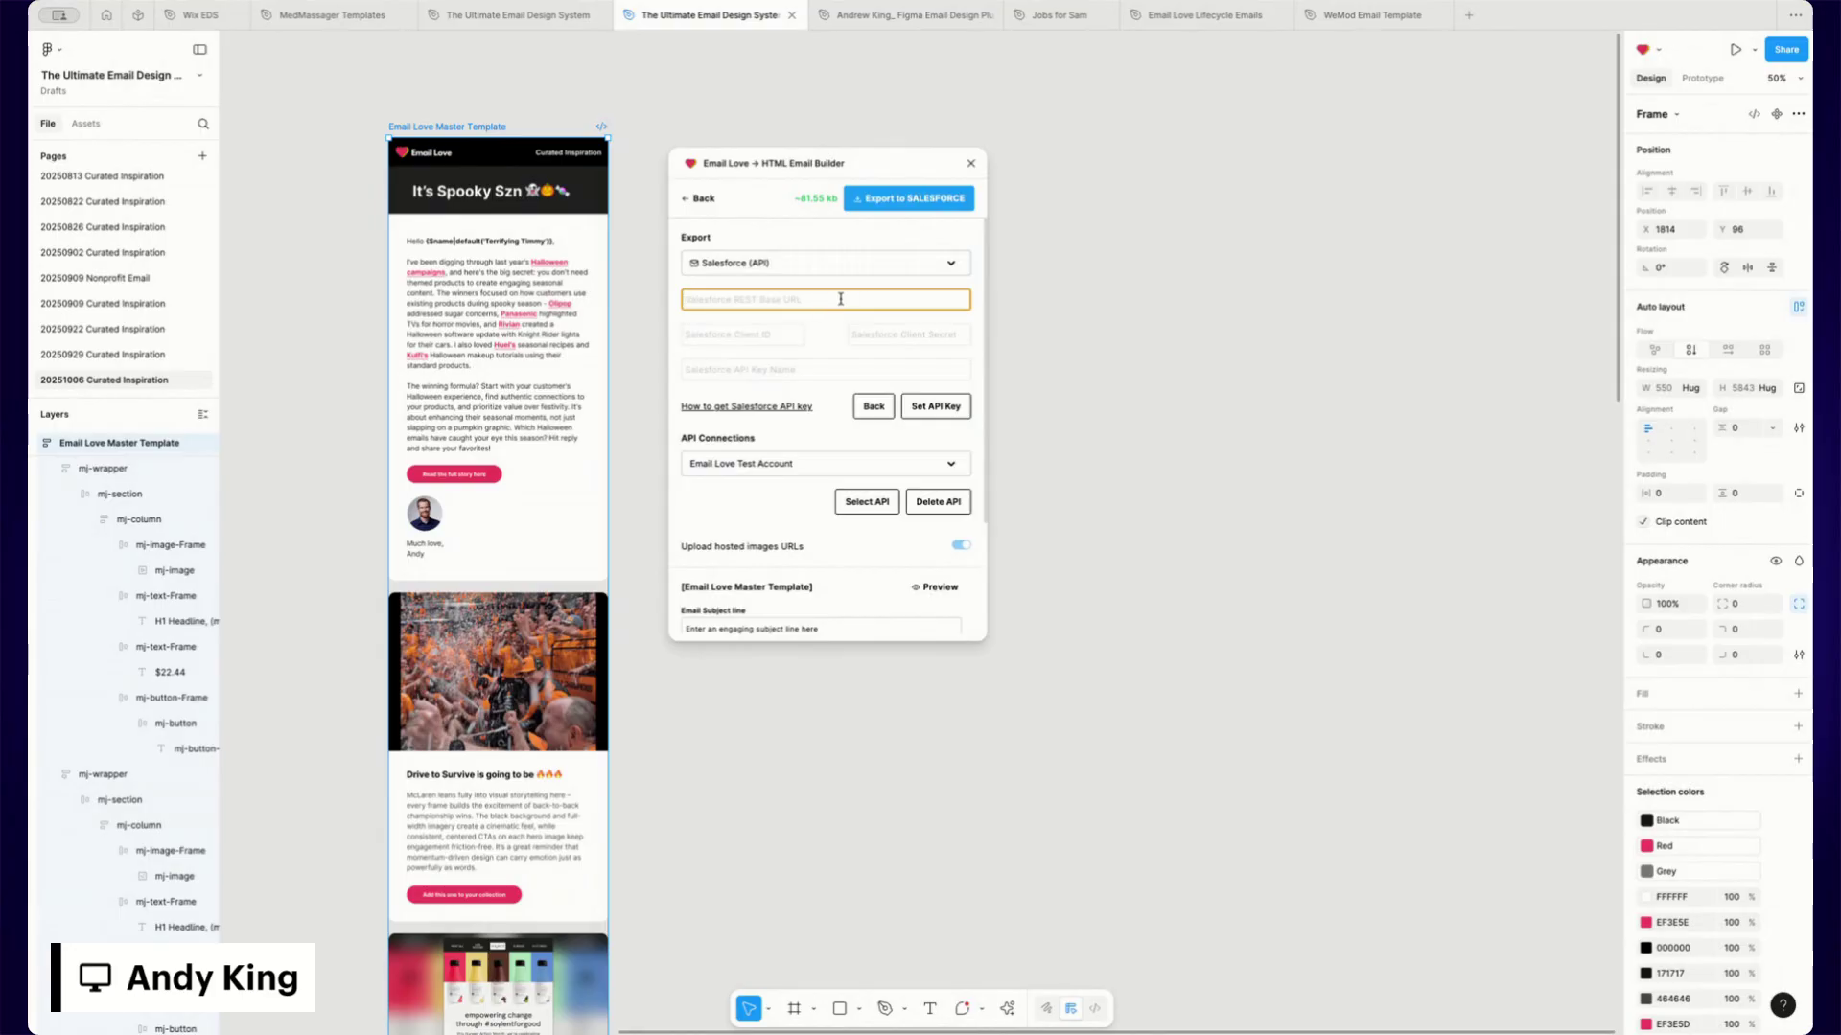
click(777, 336)
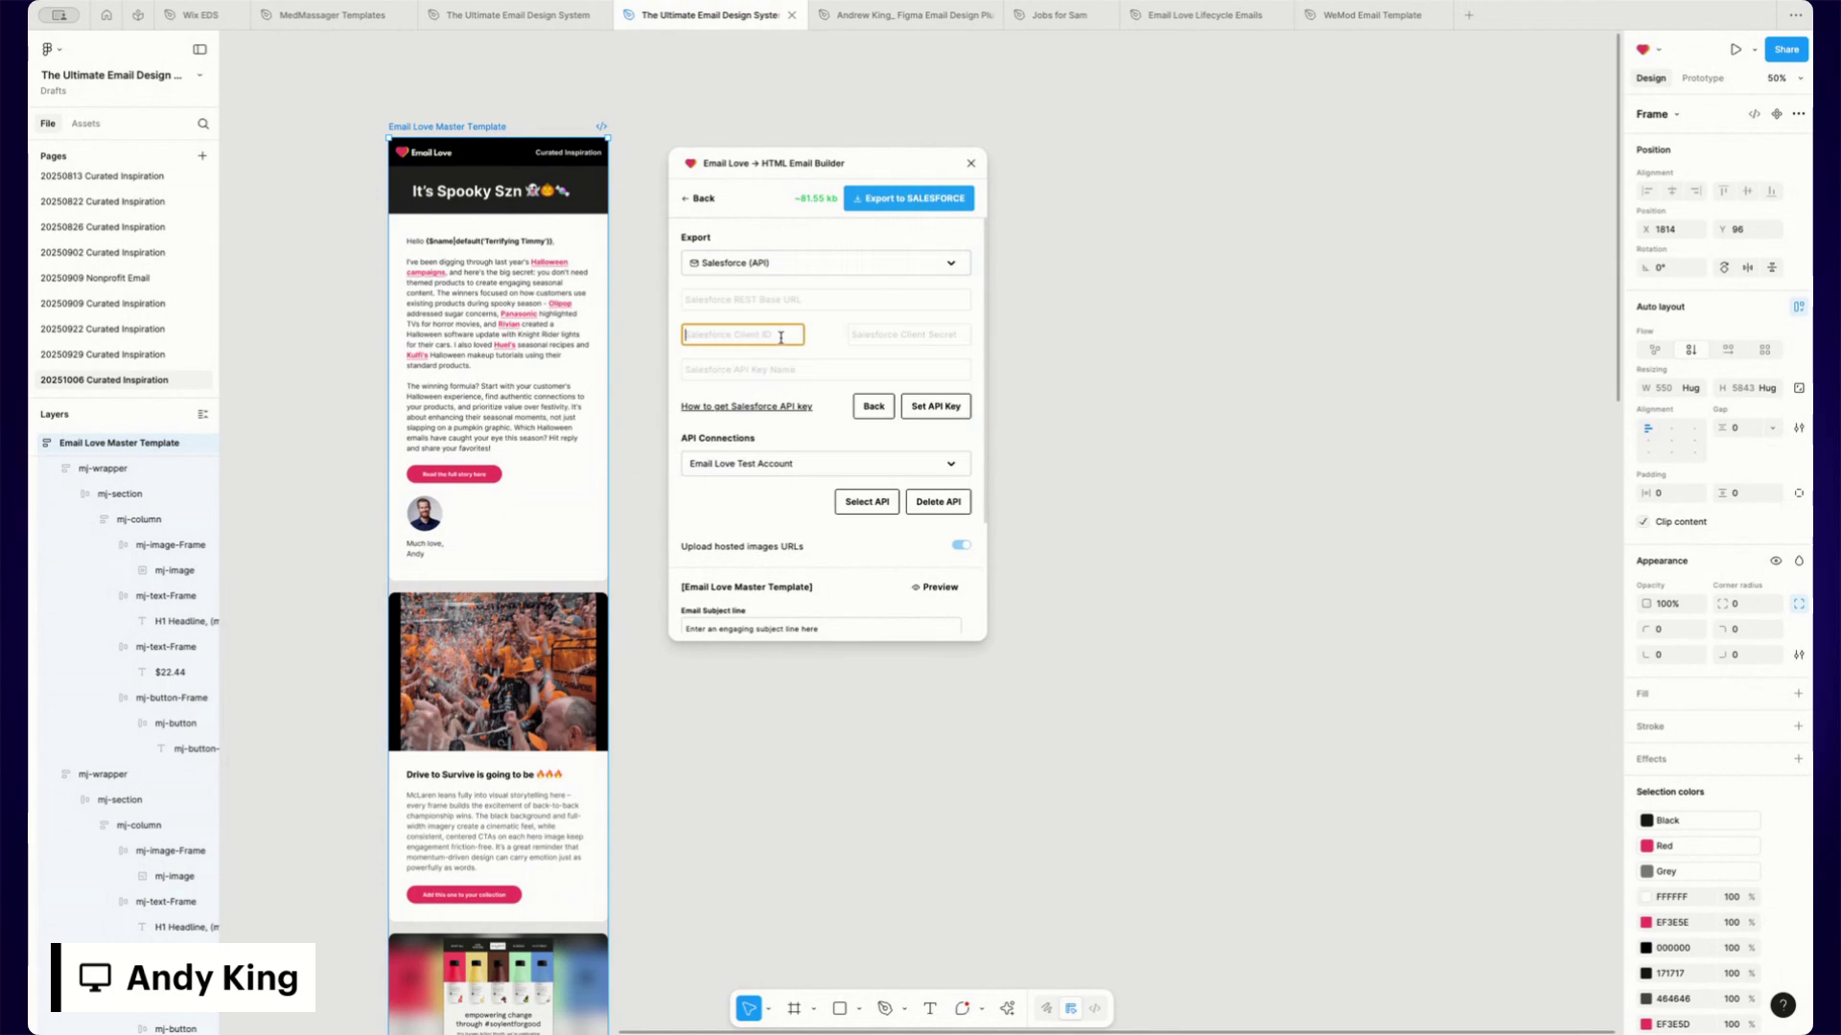
click(920, 337)
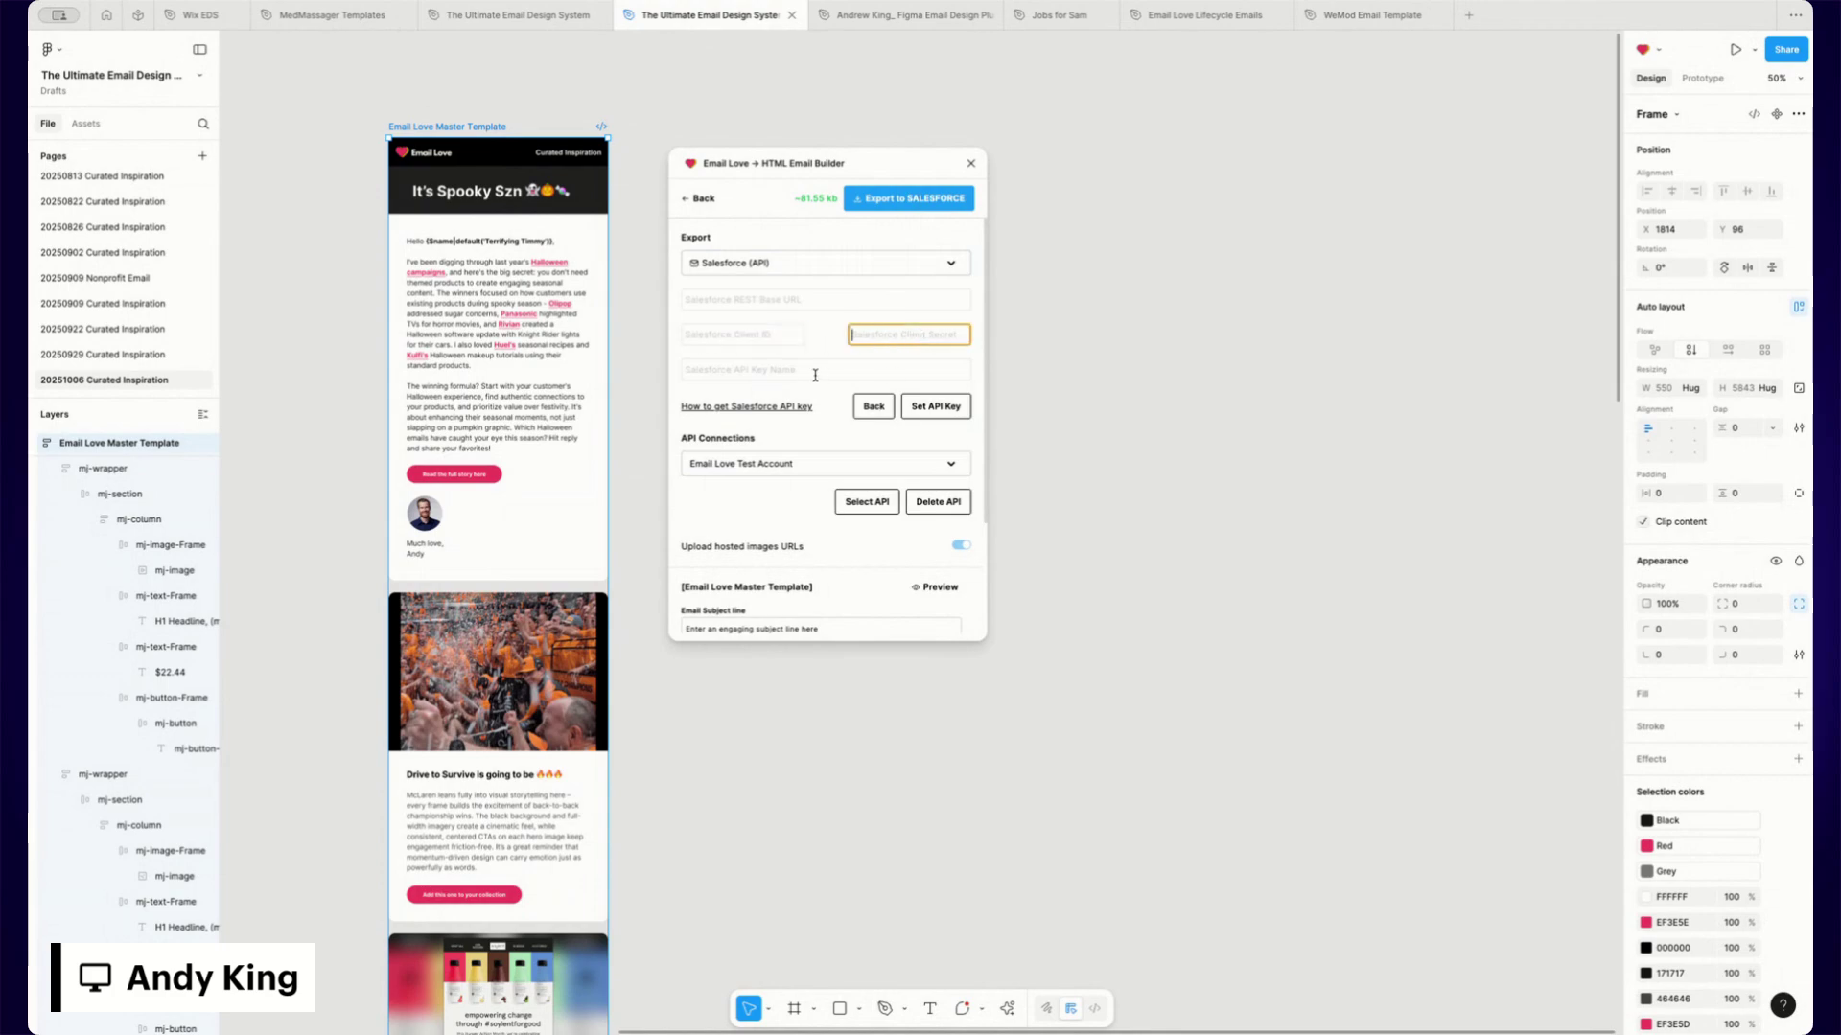
click(777, 371)
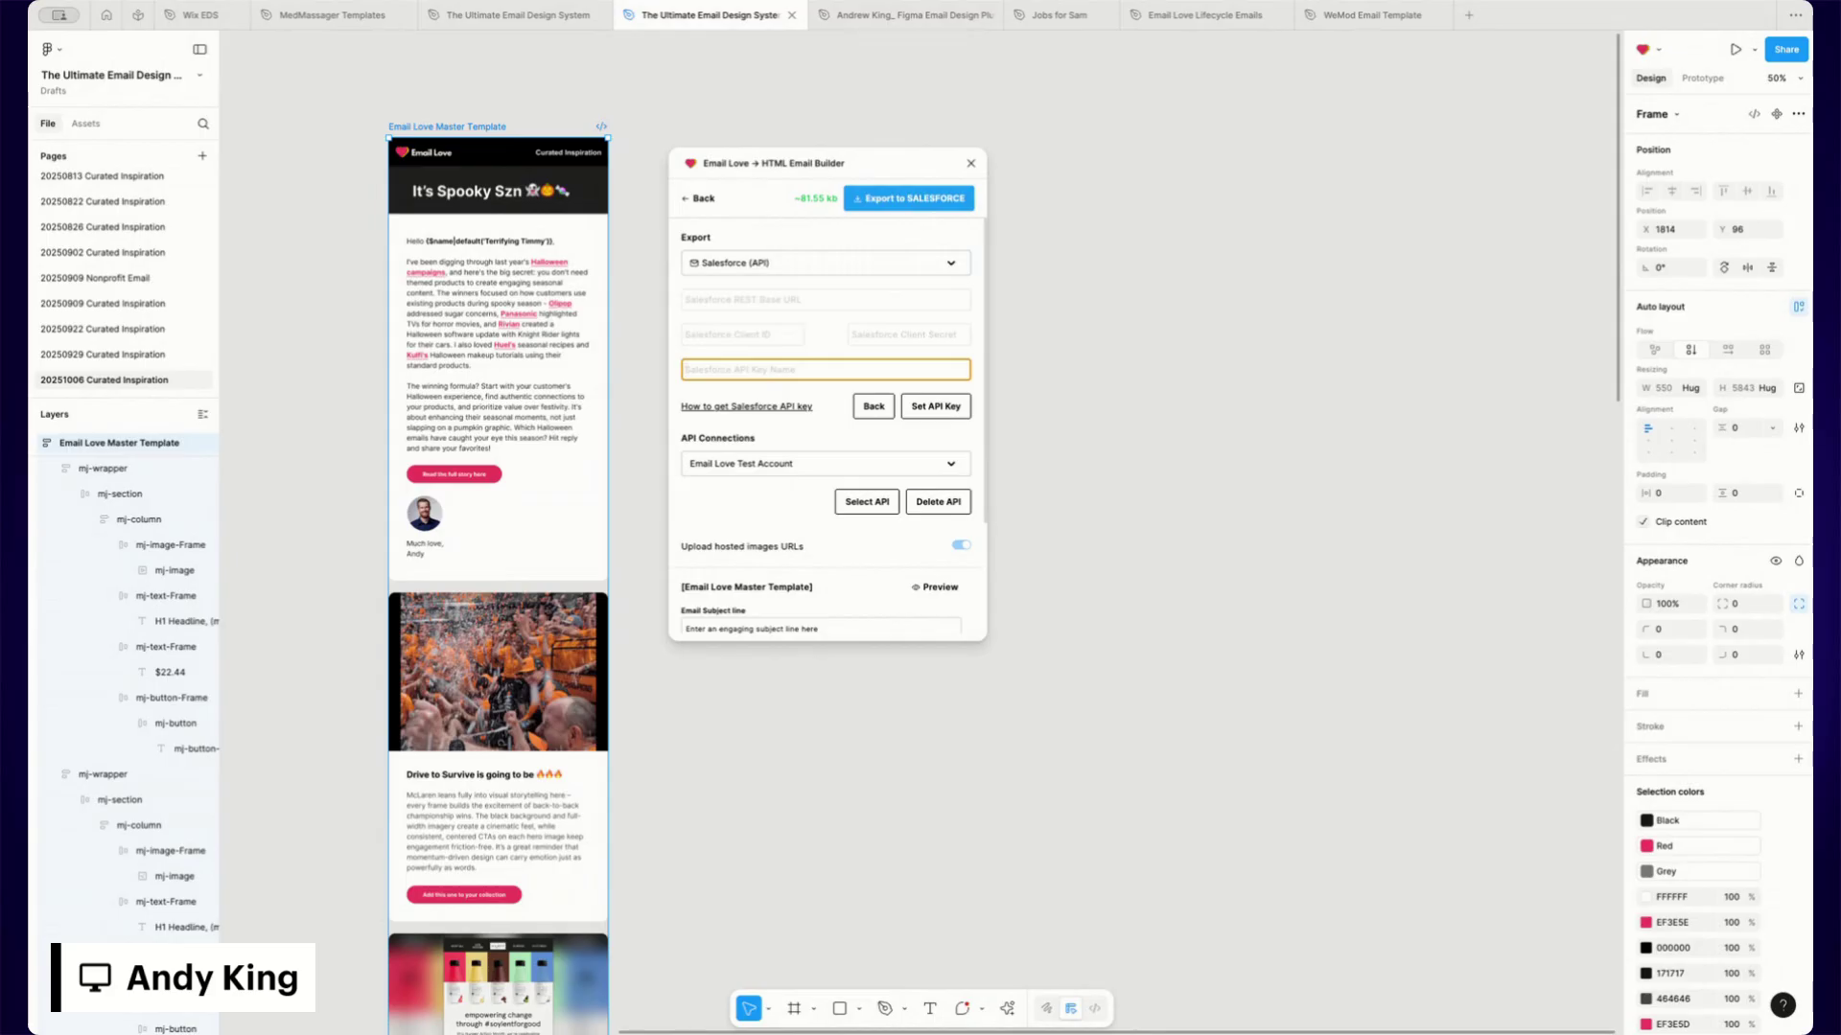
Step: Switch to Salesforce Marketing Cloud and open the Installed Packages page in Setup's platform tools
click(111, 444)
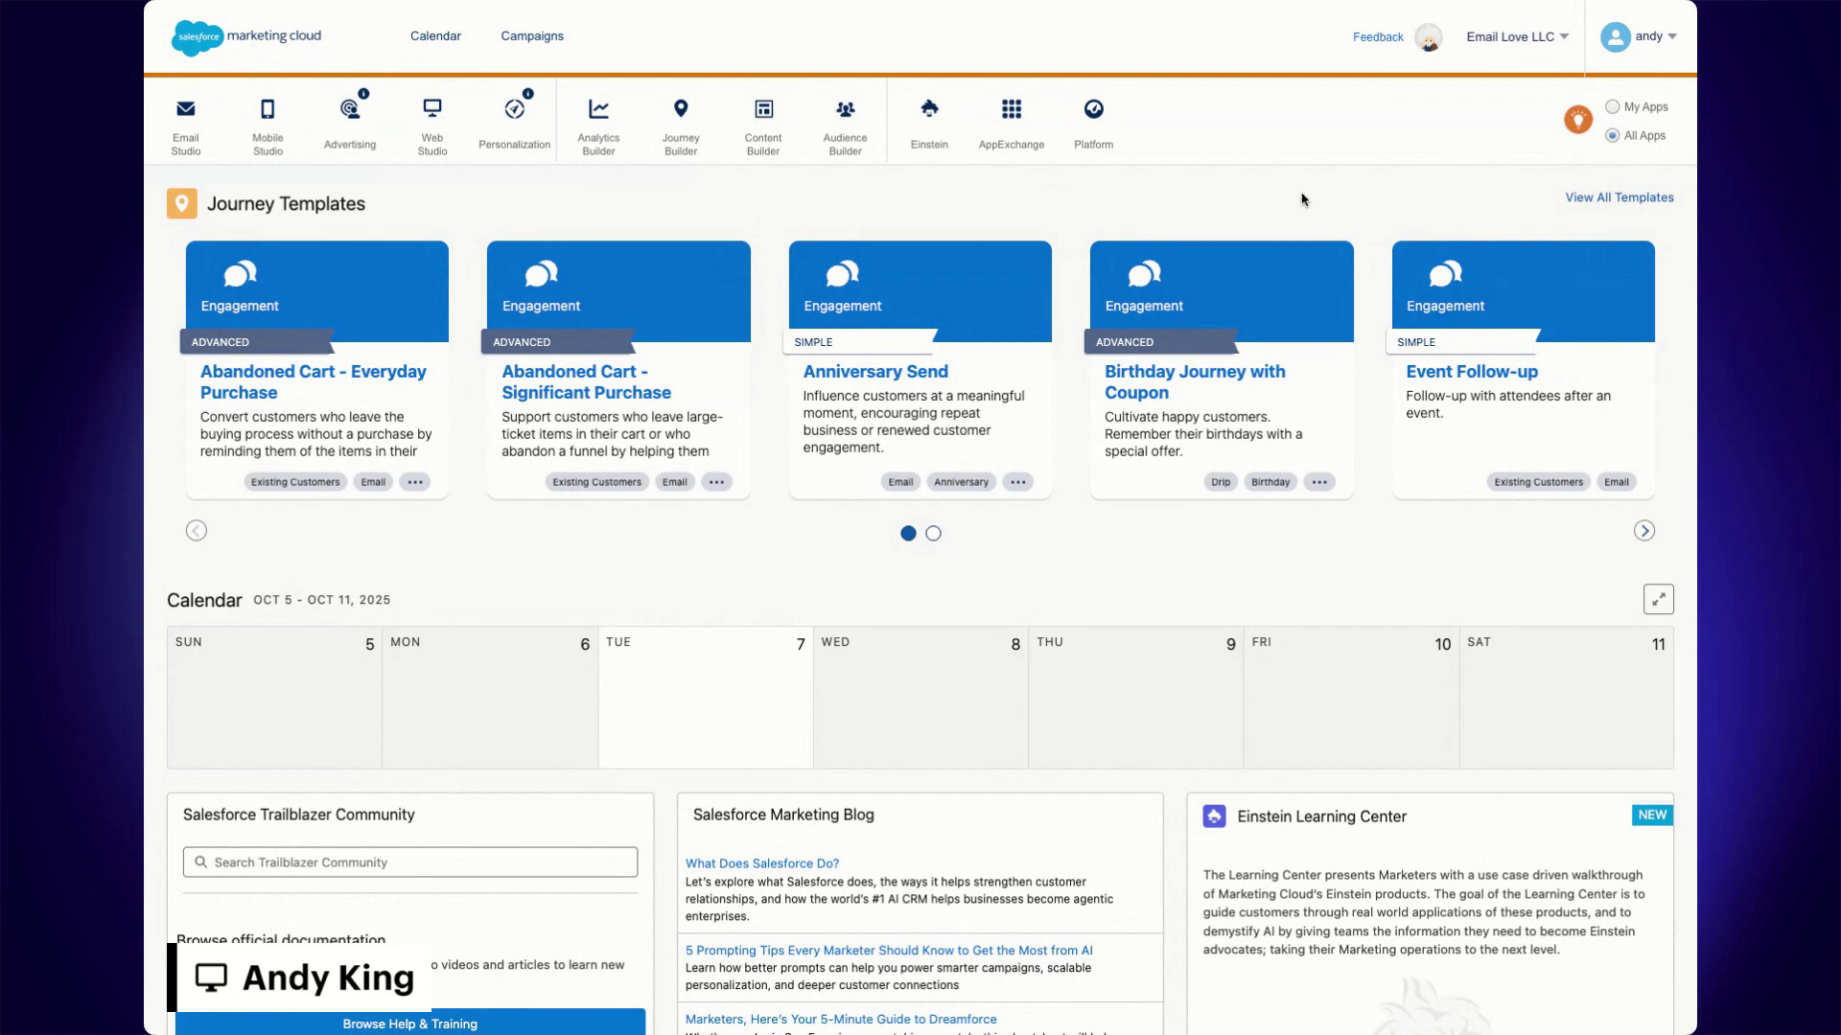
mouse_move(1568, 44)
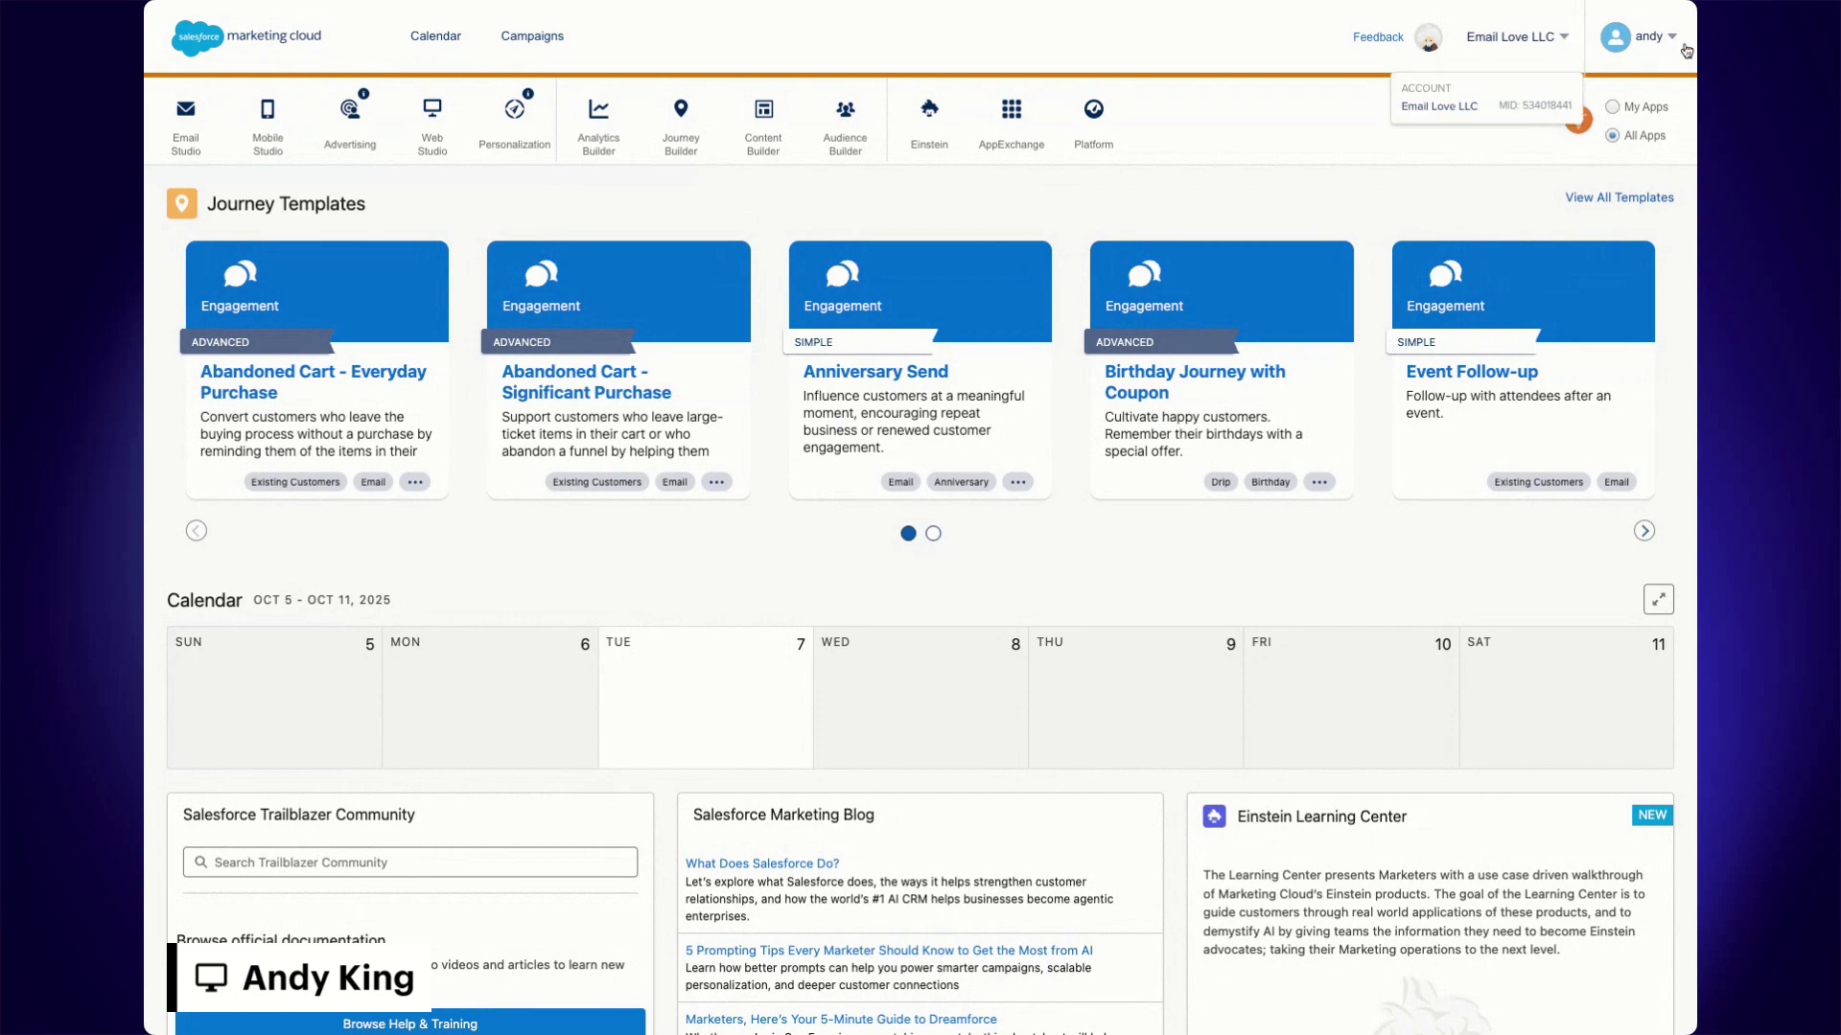
mouse_move(1670, 42)
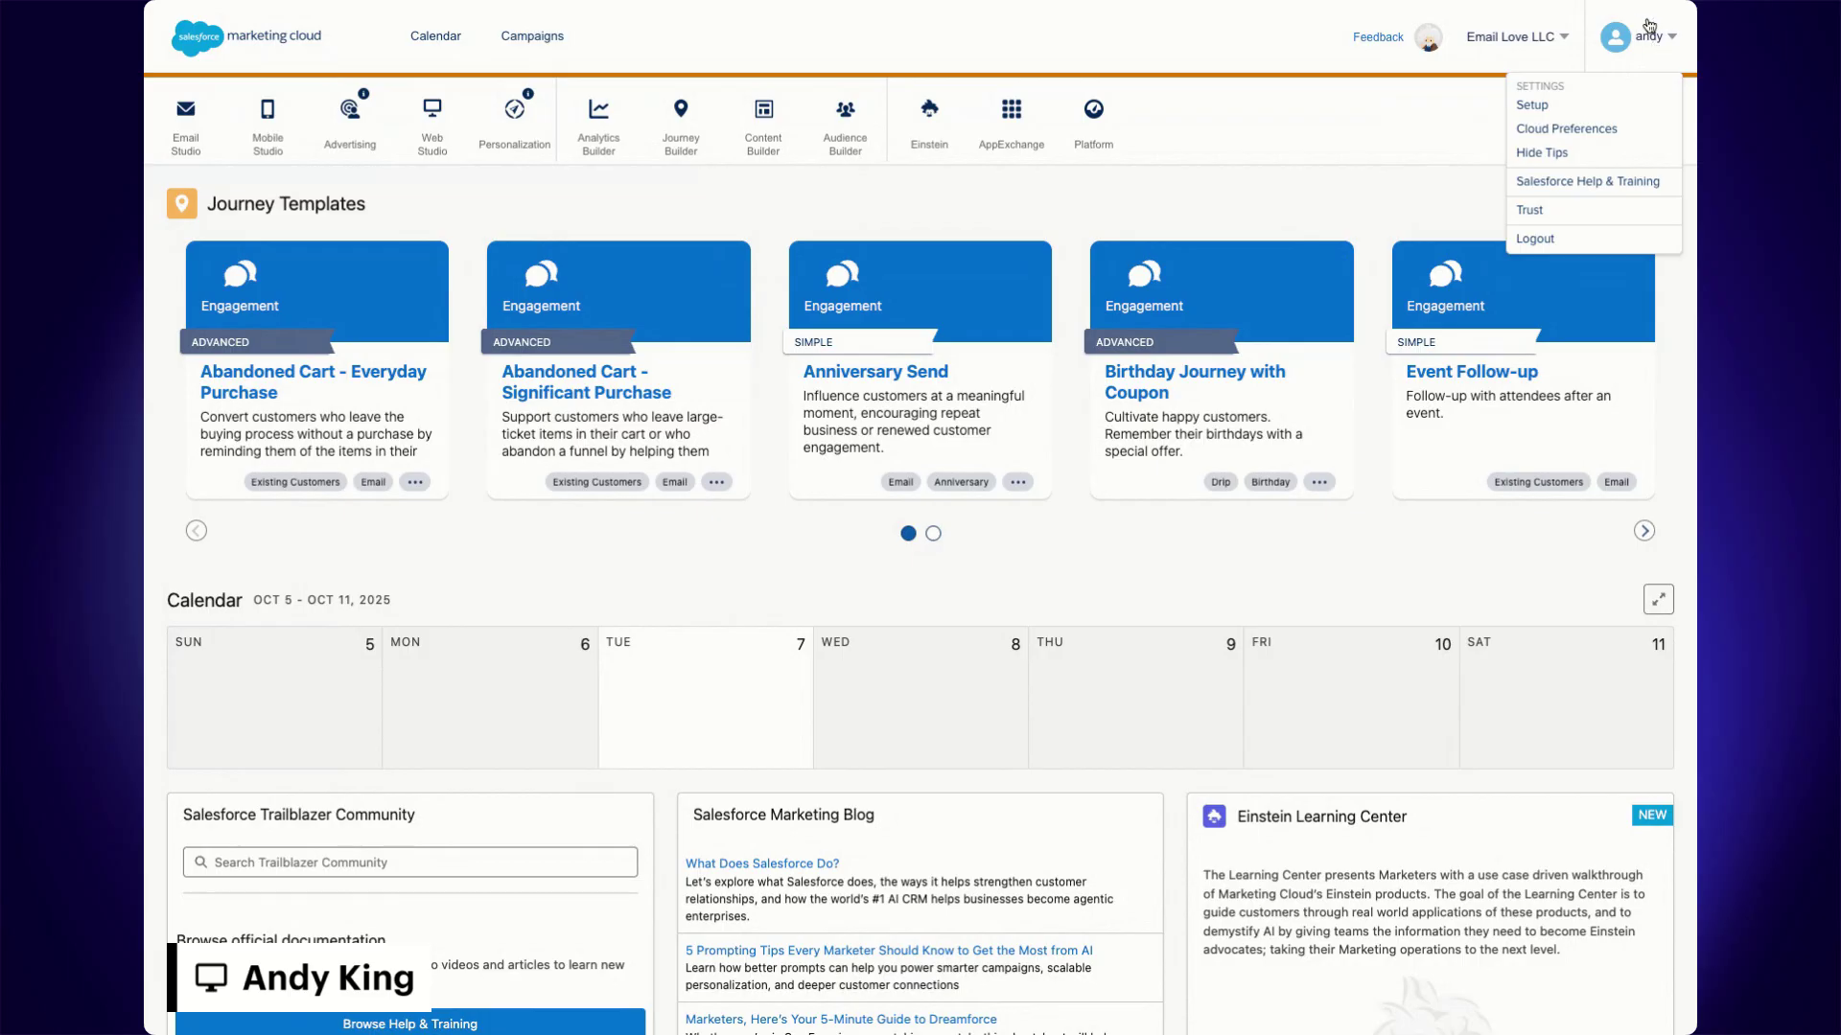
click(1538, 108)
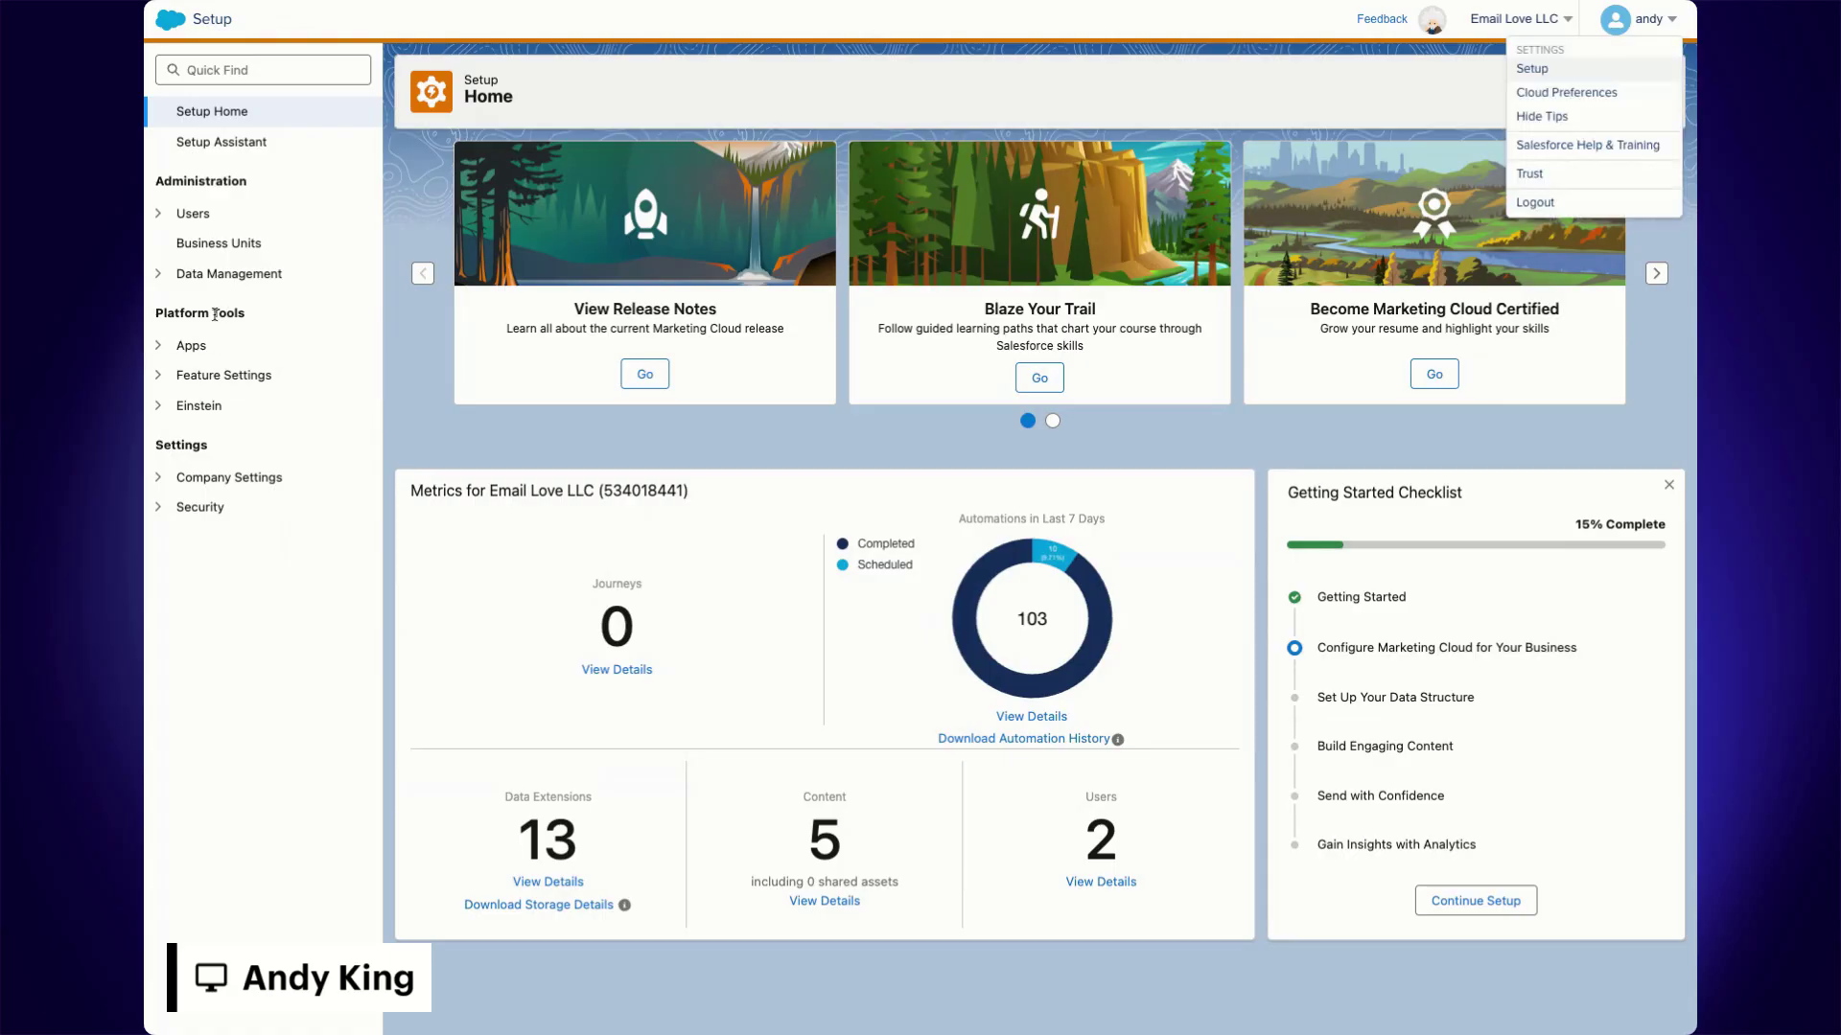
drag(158, 309, 245, 314)
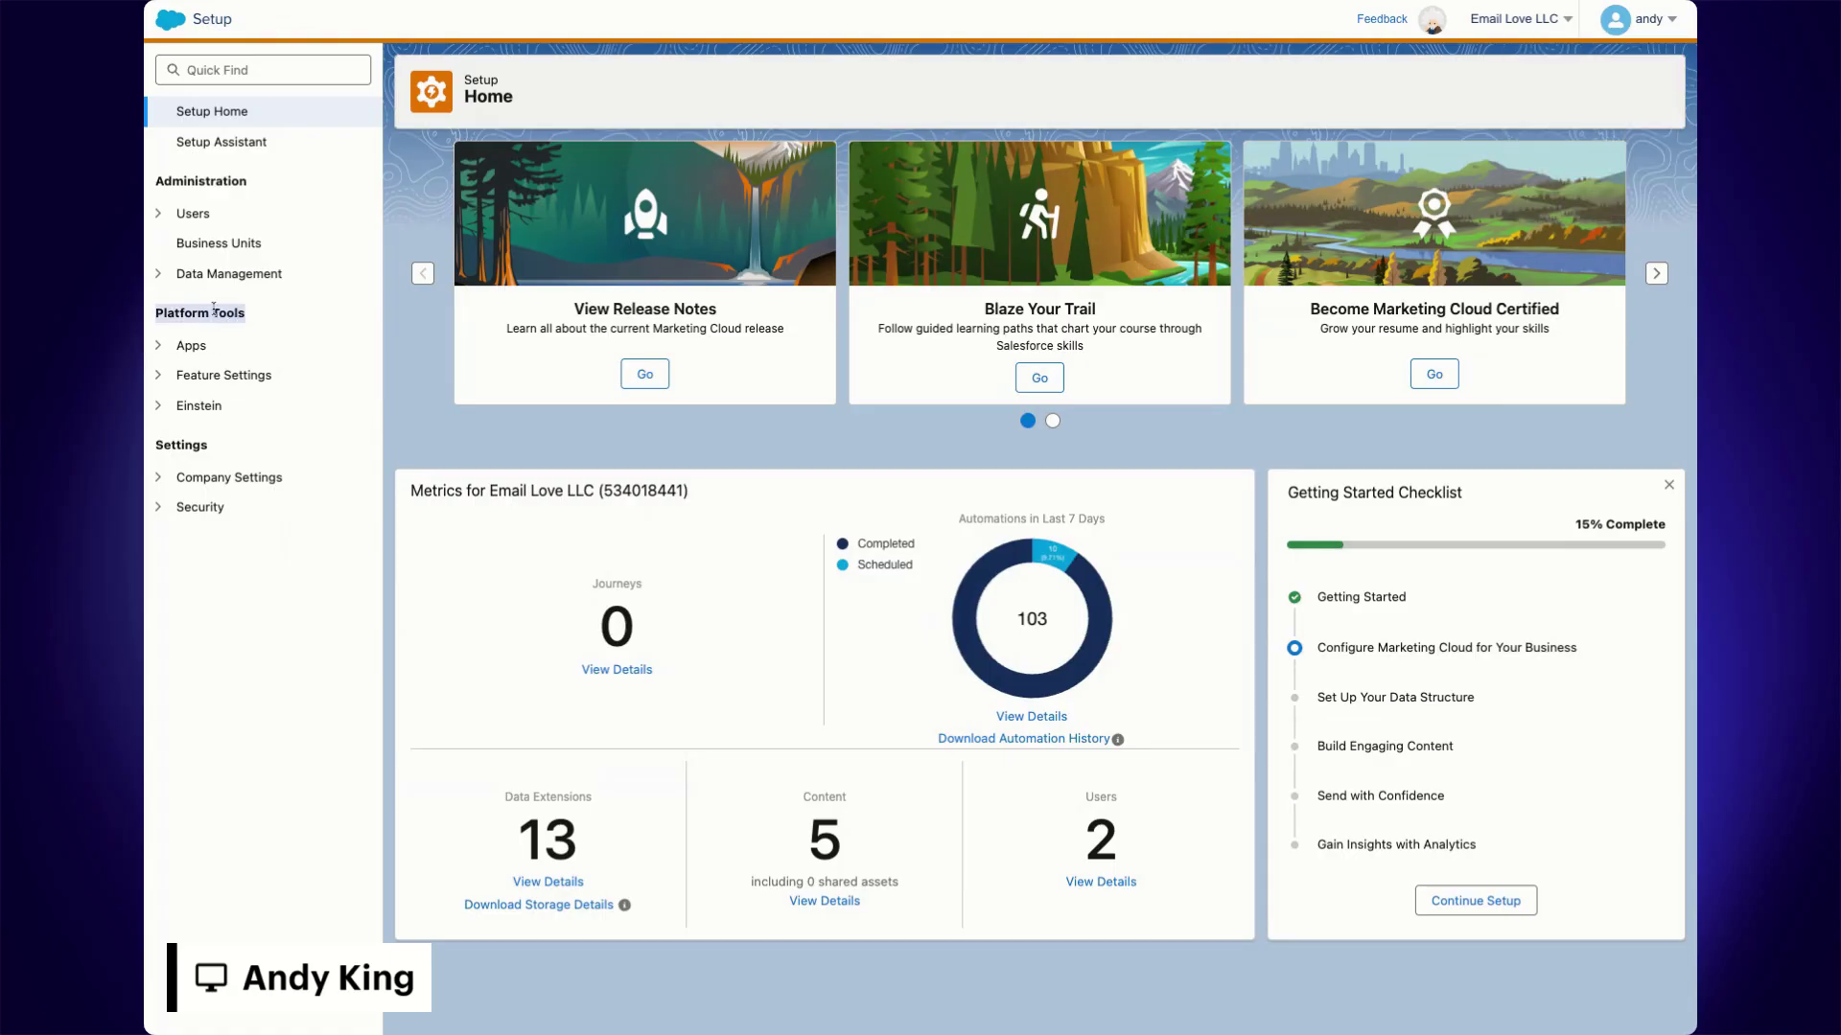
click(161, 348)
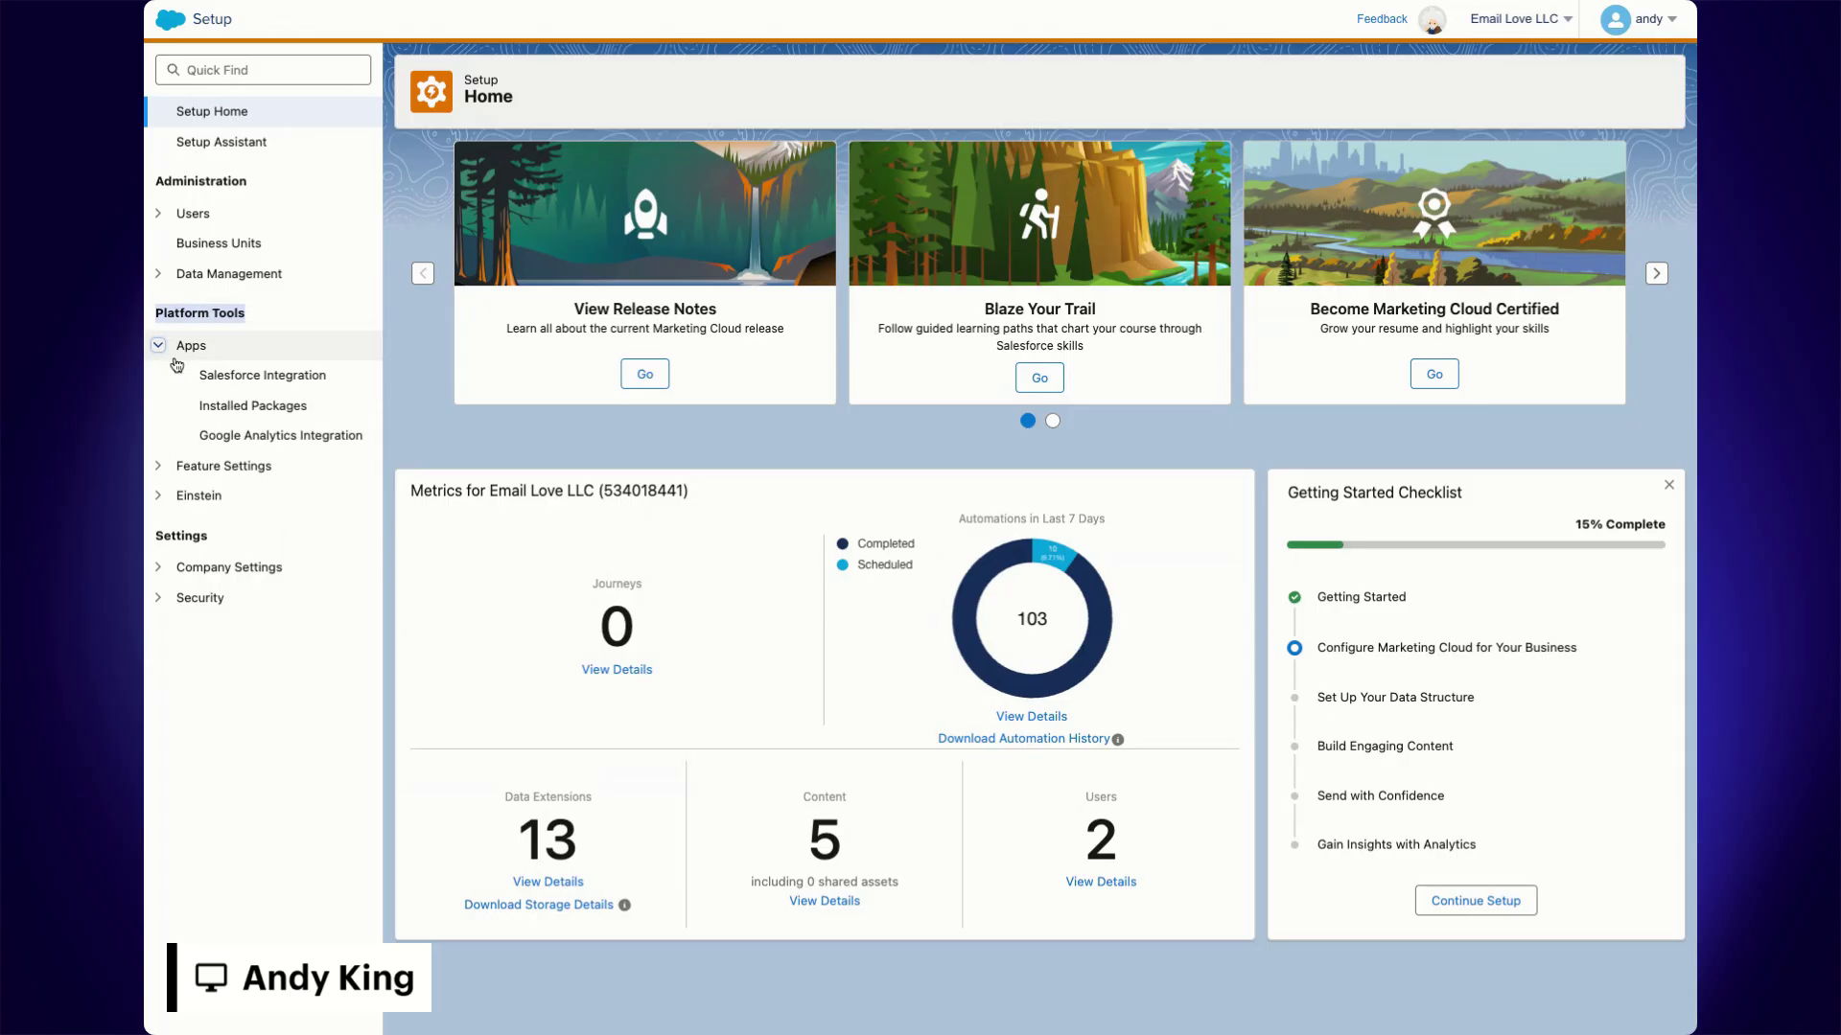
click(270, 408)
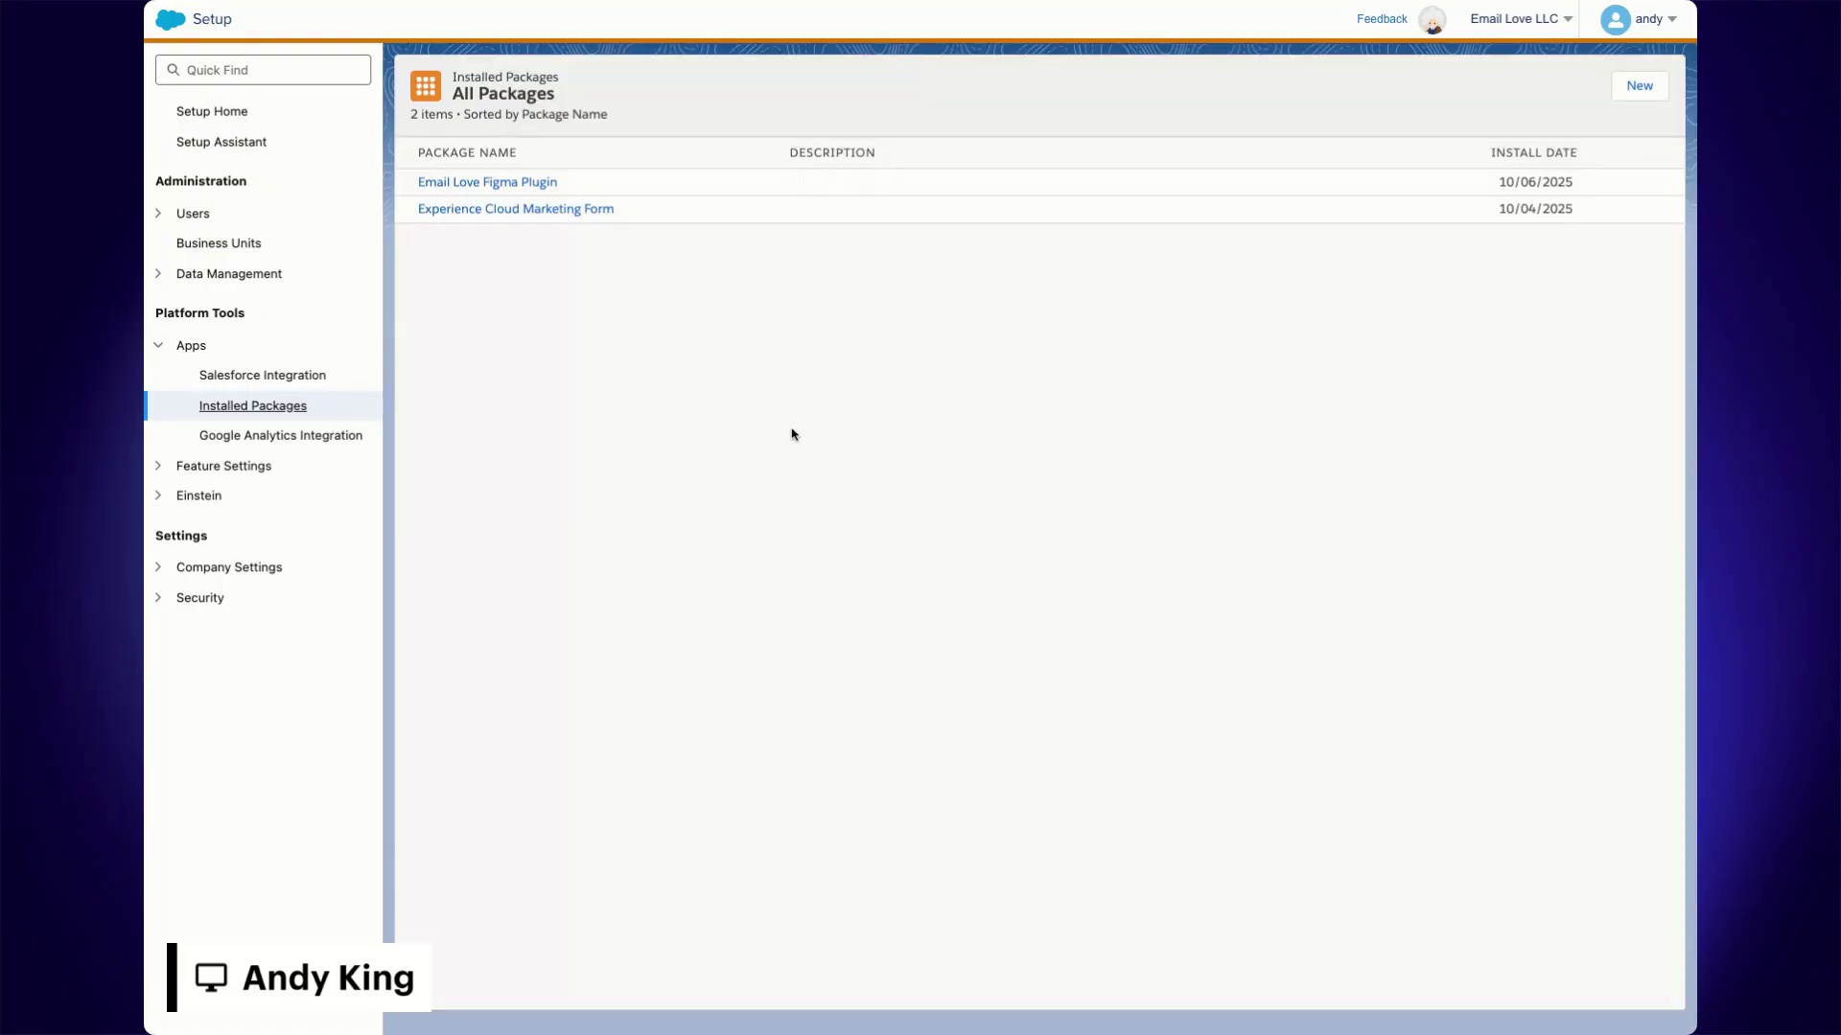
Step: Create a new installed package named "Email Love Plugin V2" with an empty description
click(1641, 88)
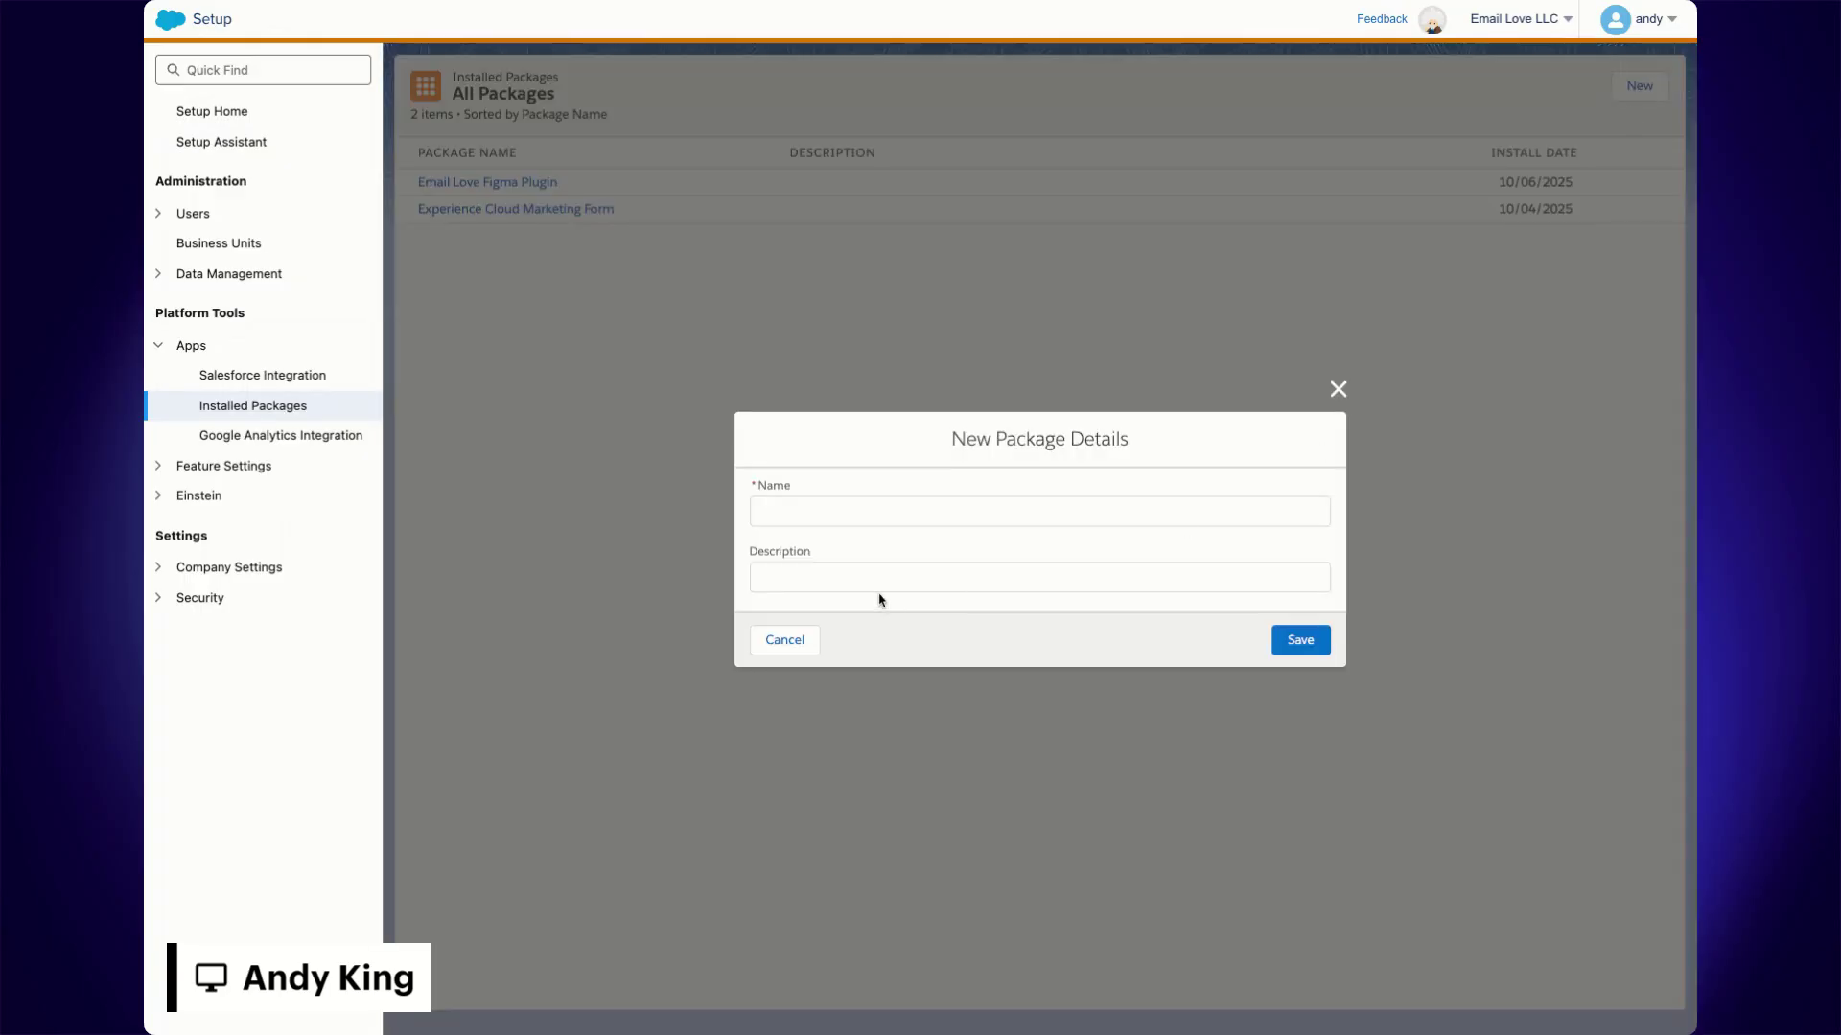
click(873, 518)
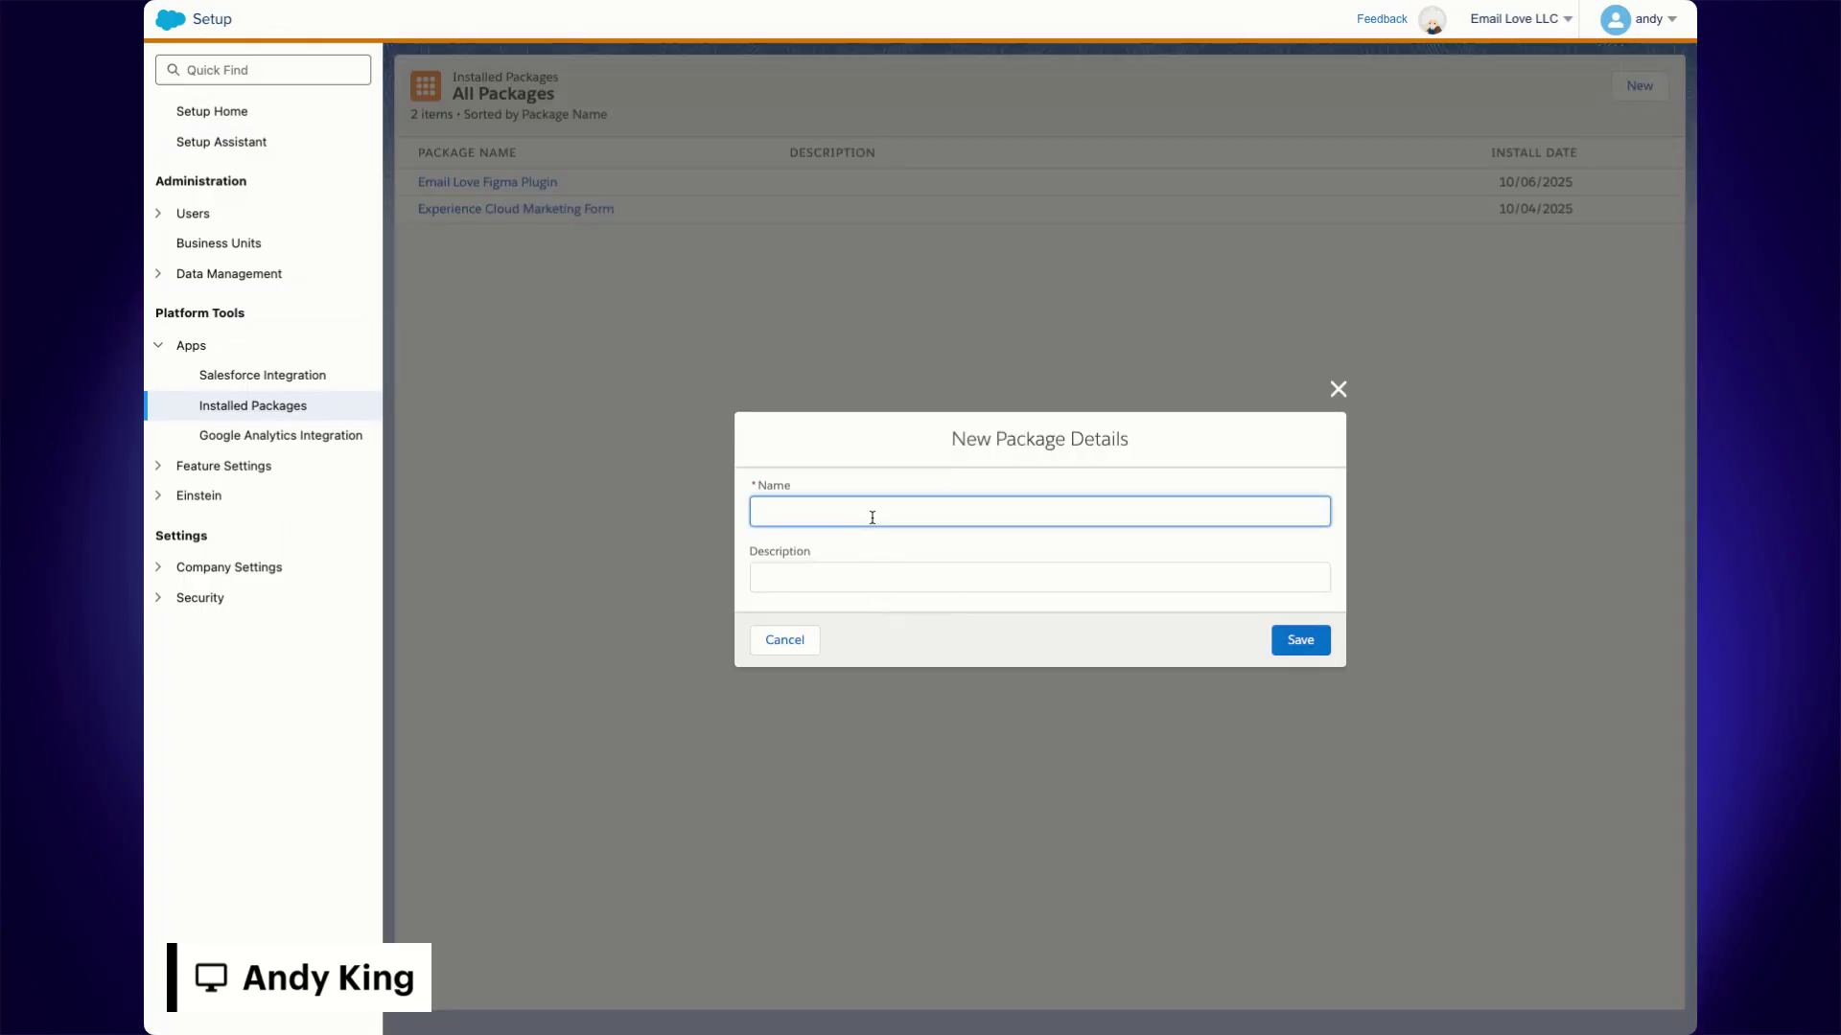
text(Email Love Plugin V2)
click(830, 575)
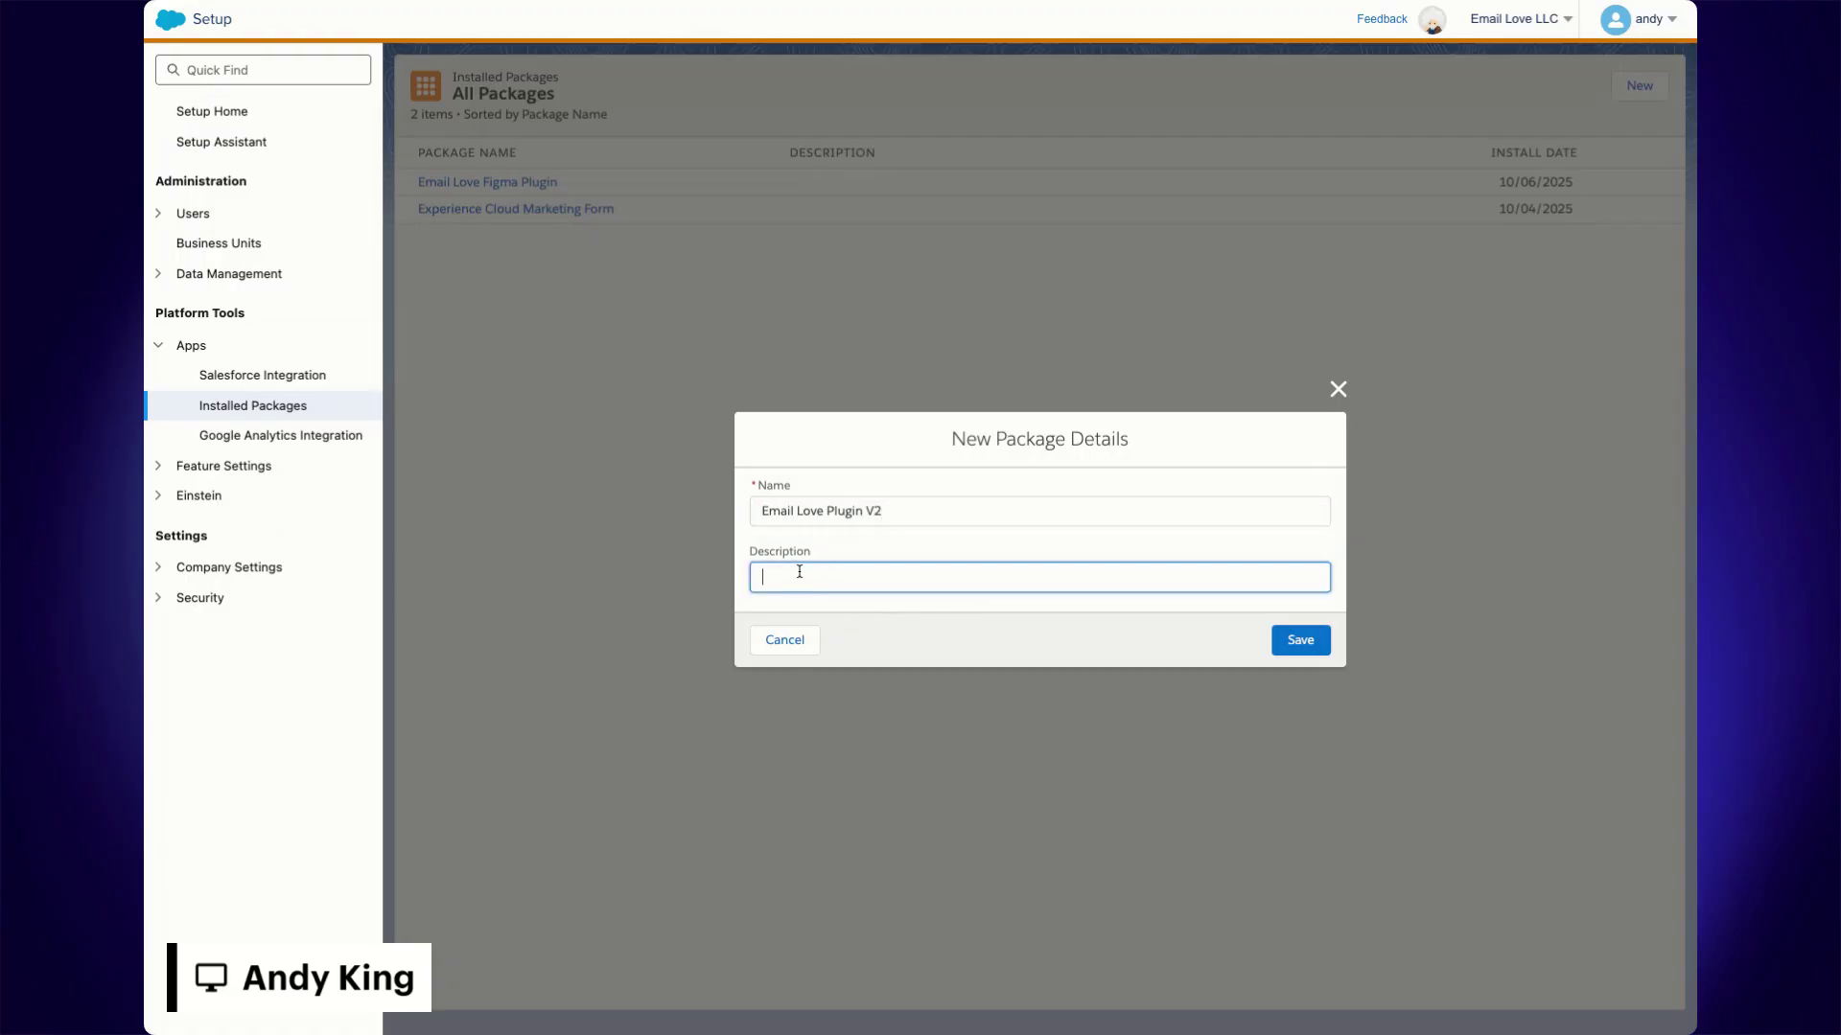
click(1302, 643)
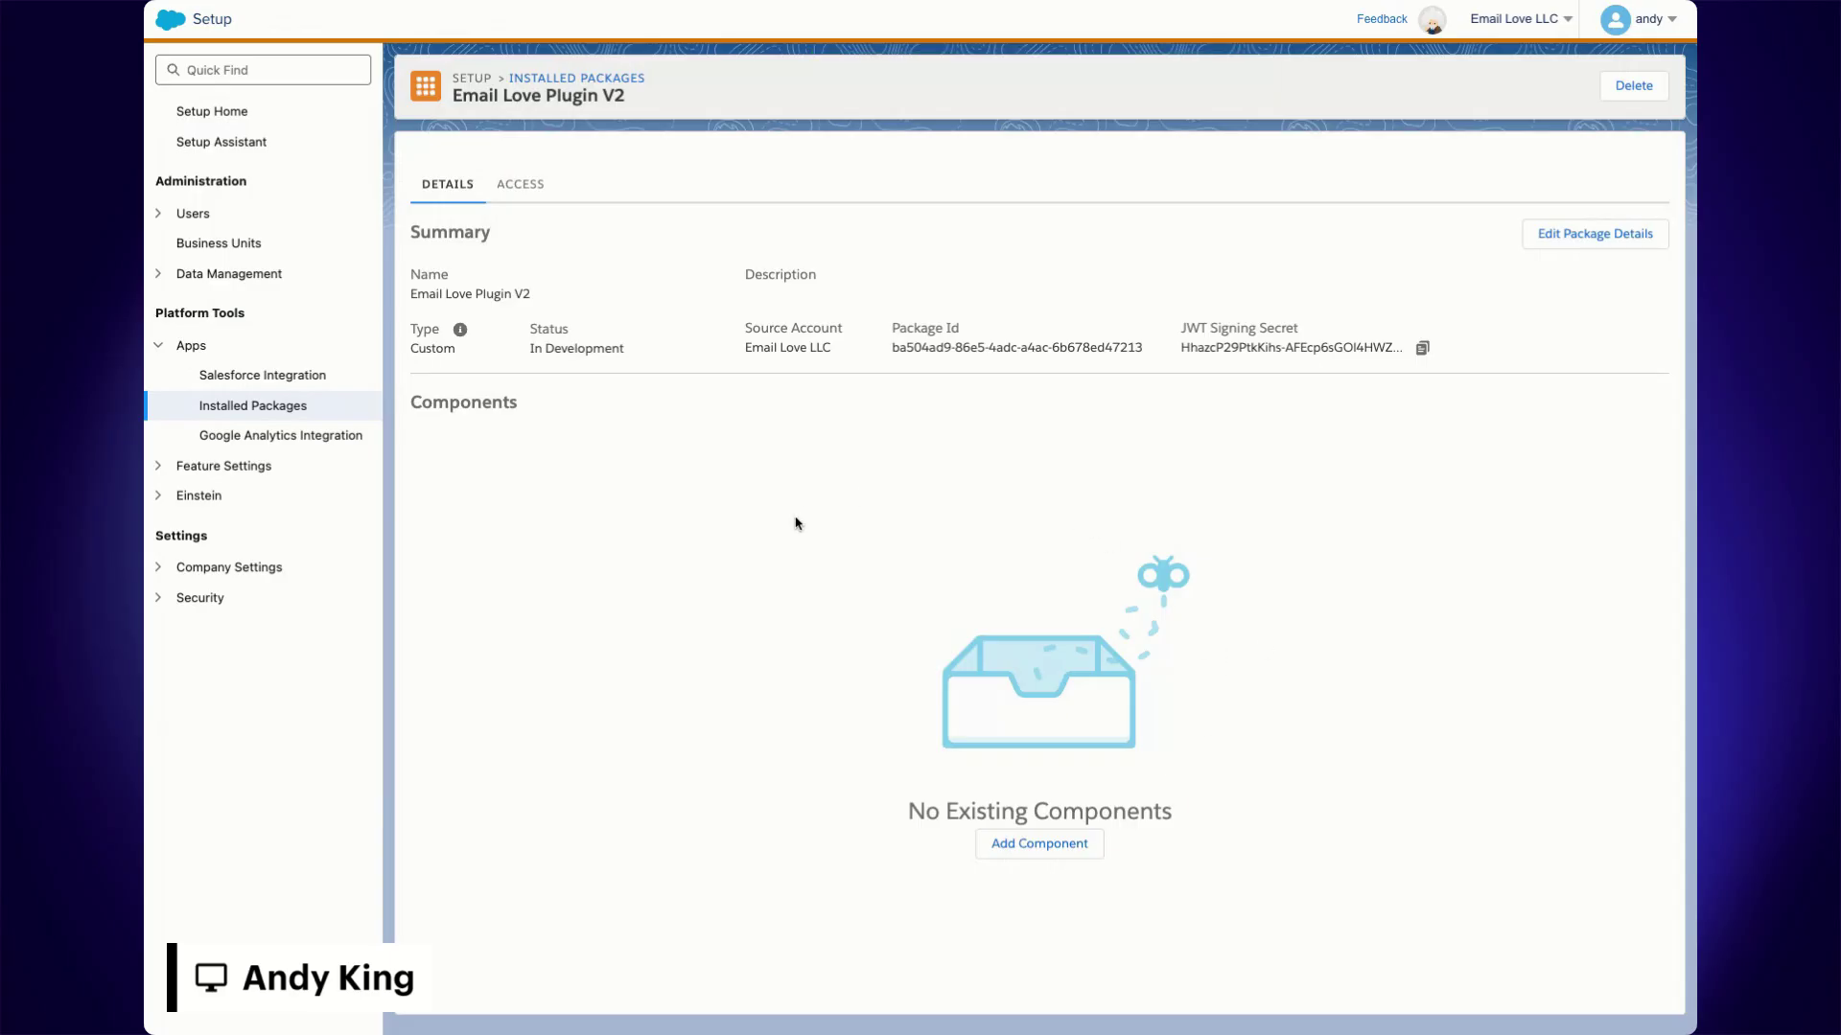
Step: Add an API Integration component to the package with the Server-to-Server integration type
click(1033, 848)
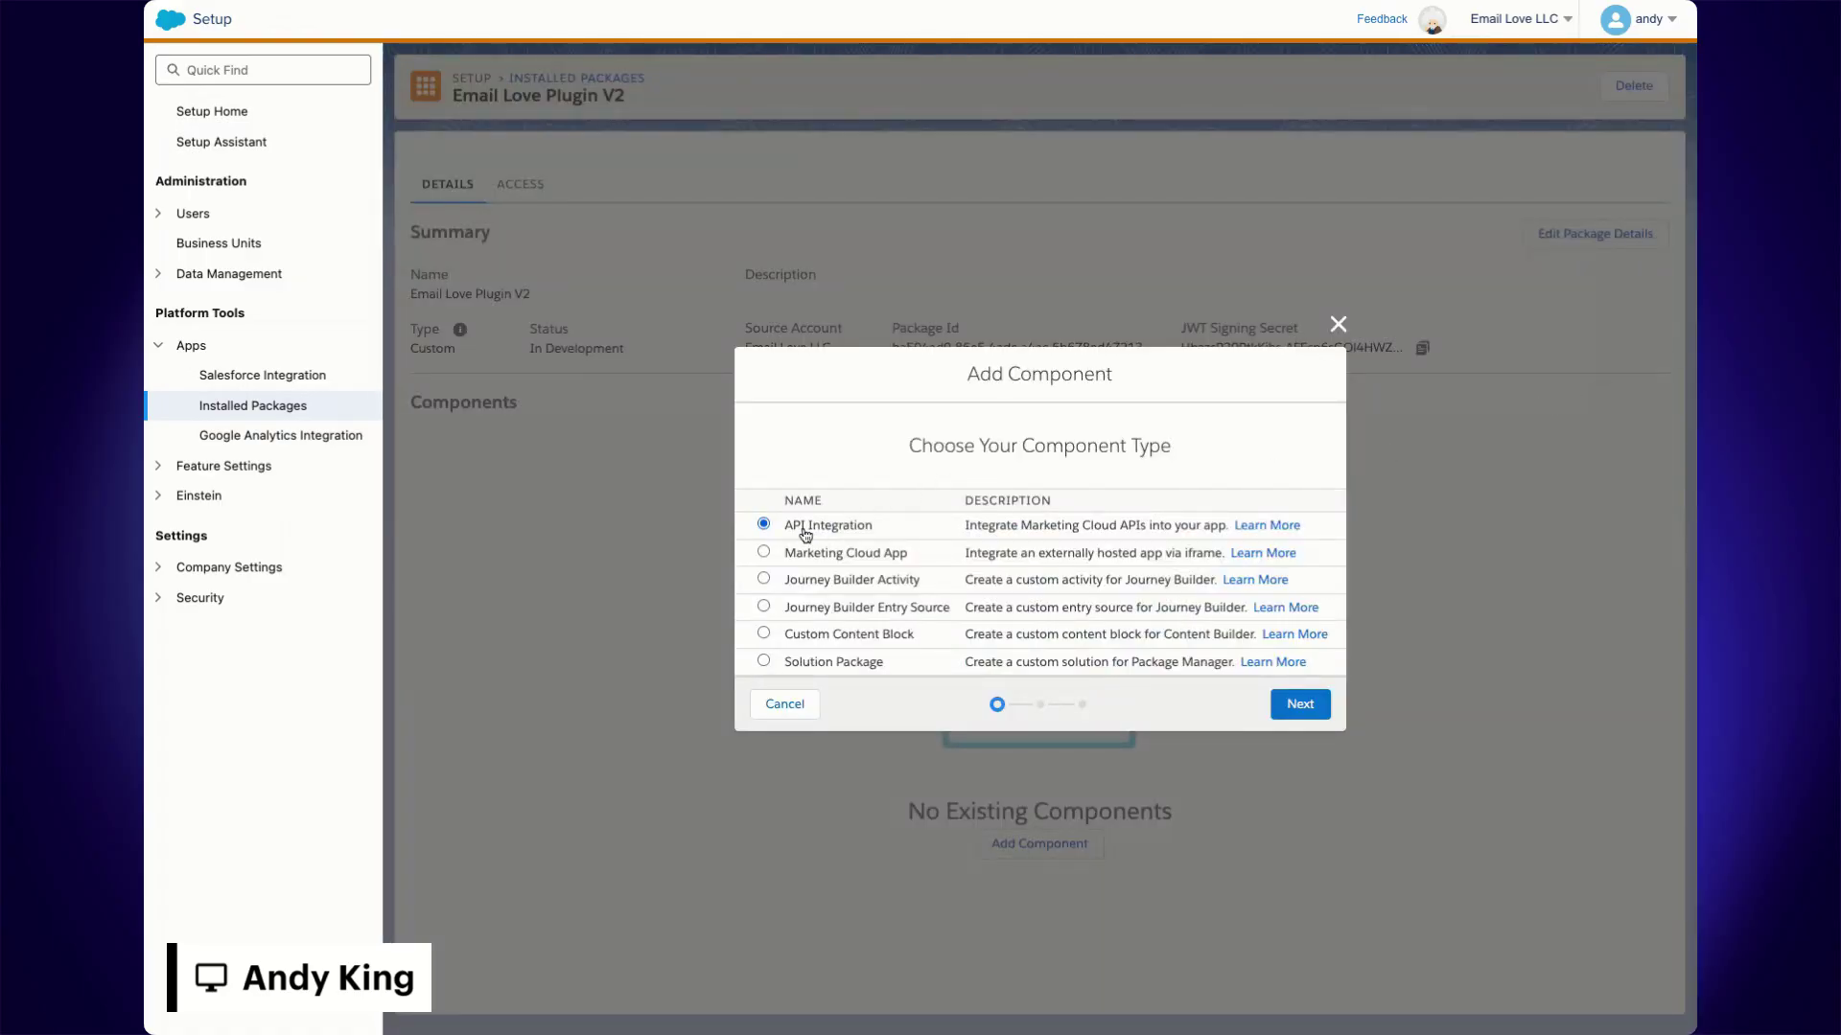
click(1301, 707)
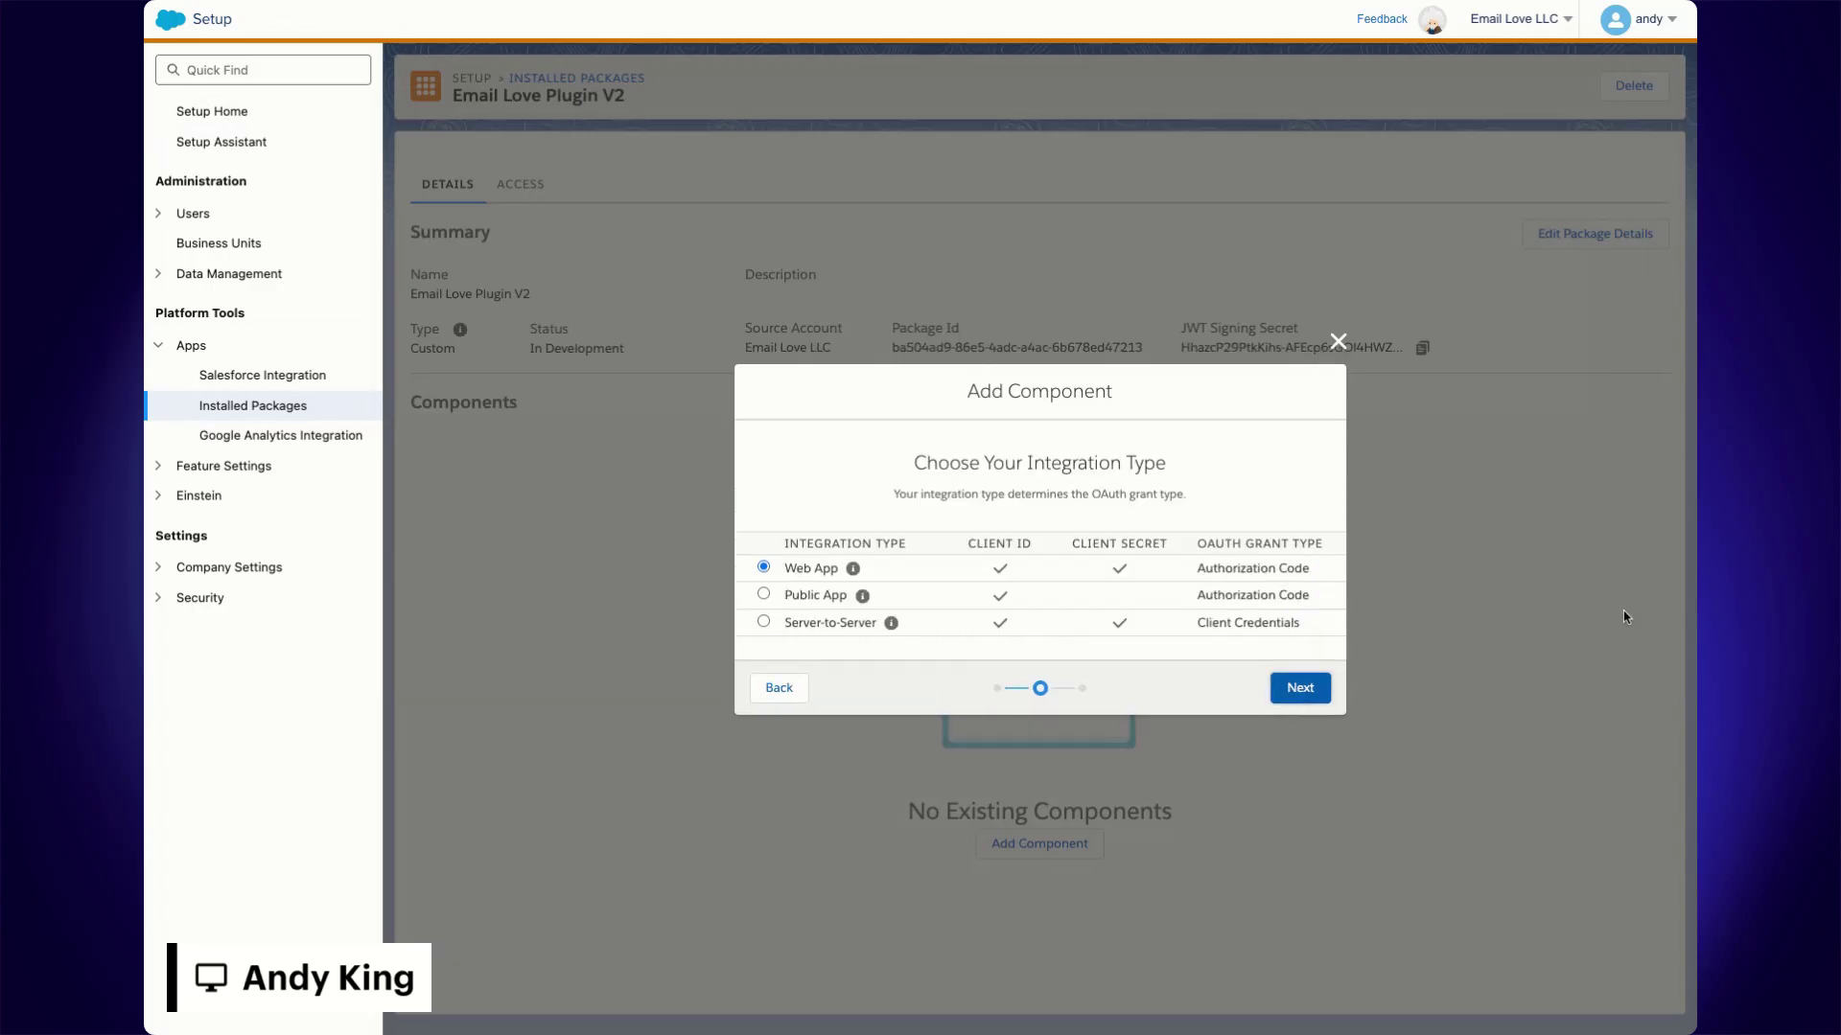
click(826, 626)
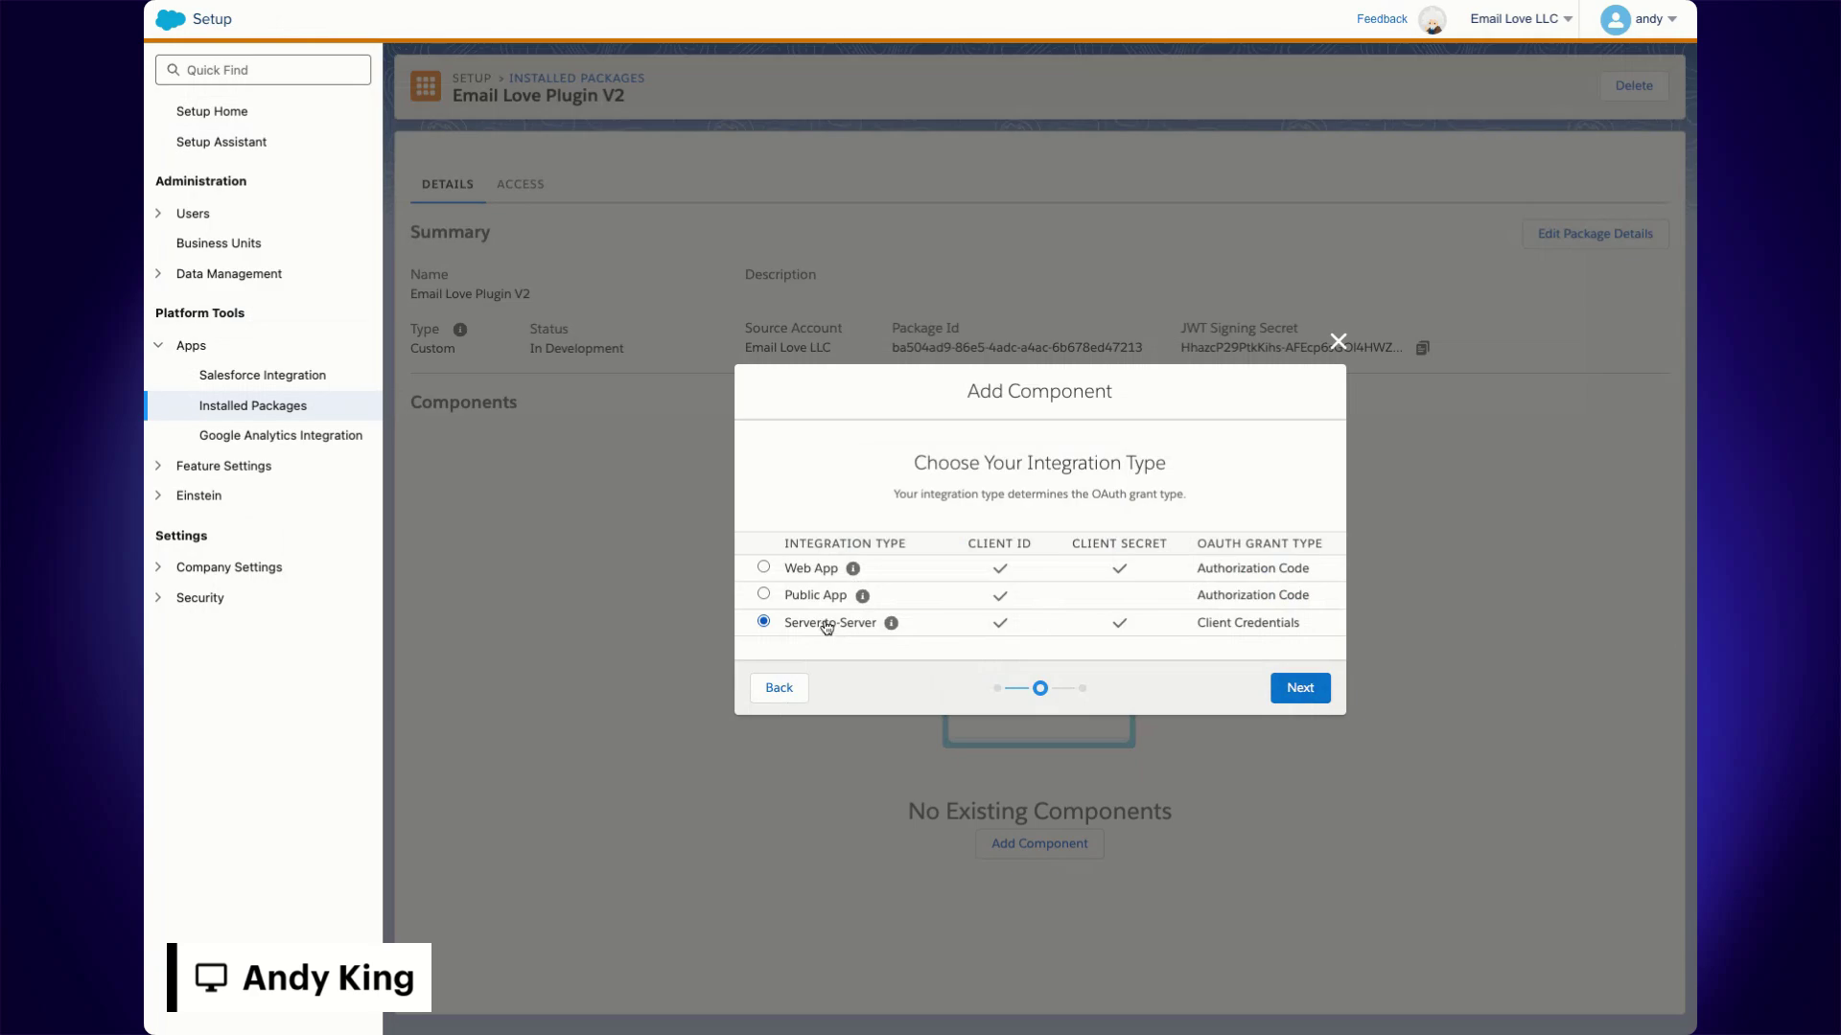
click(1302, 690)
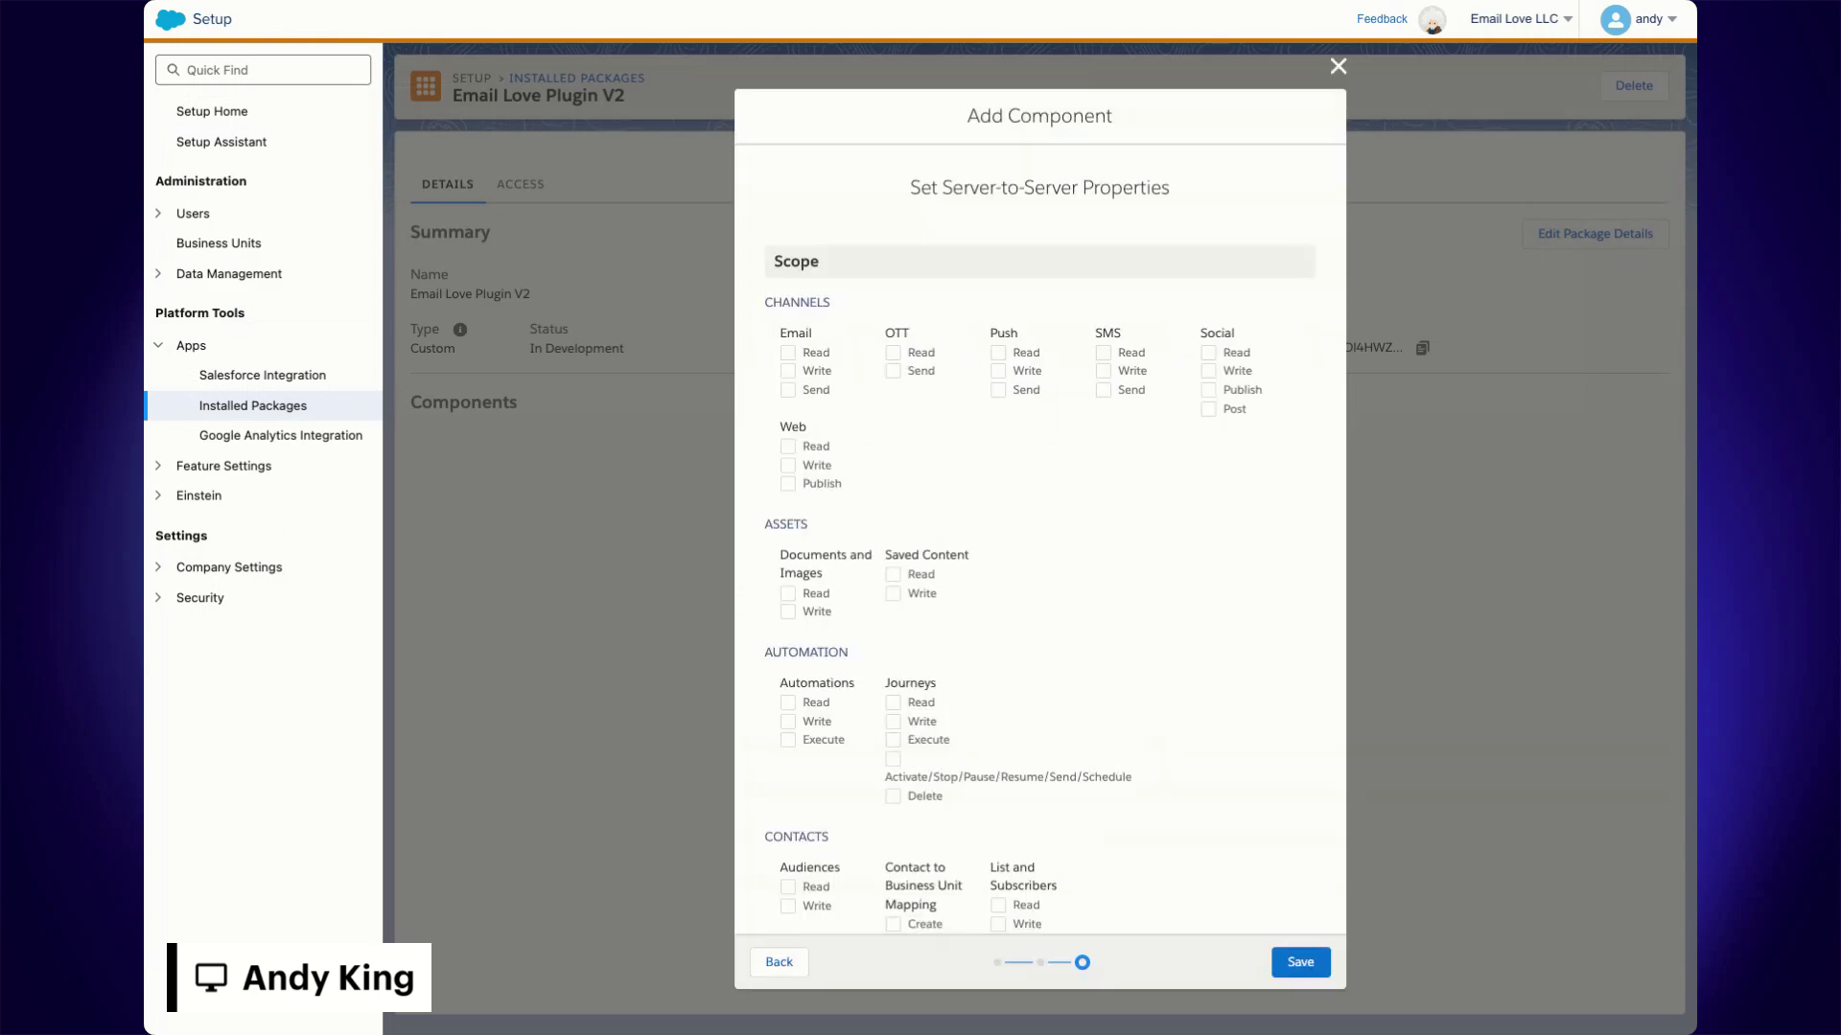
Step: Grant the integration Read and Write scope for the Email channel
click(786, 354)
click(785, 371)
scroll(764, 486, down, 2)
scroll(764, 486, up, 2)
Step: Grant Read and Write scope for Documents and Images and for Saved Content, and save the component
scroll(1071, 586, down, 3)
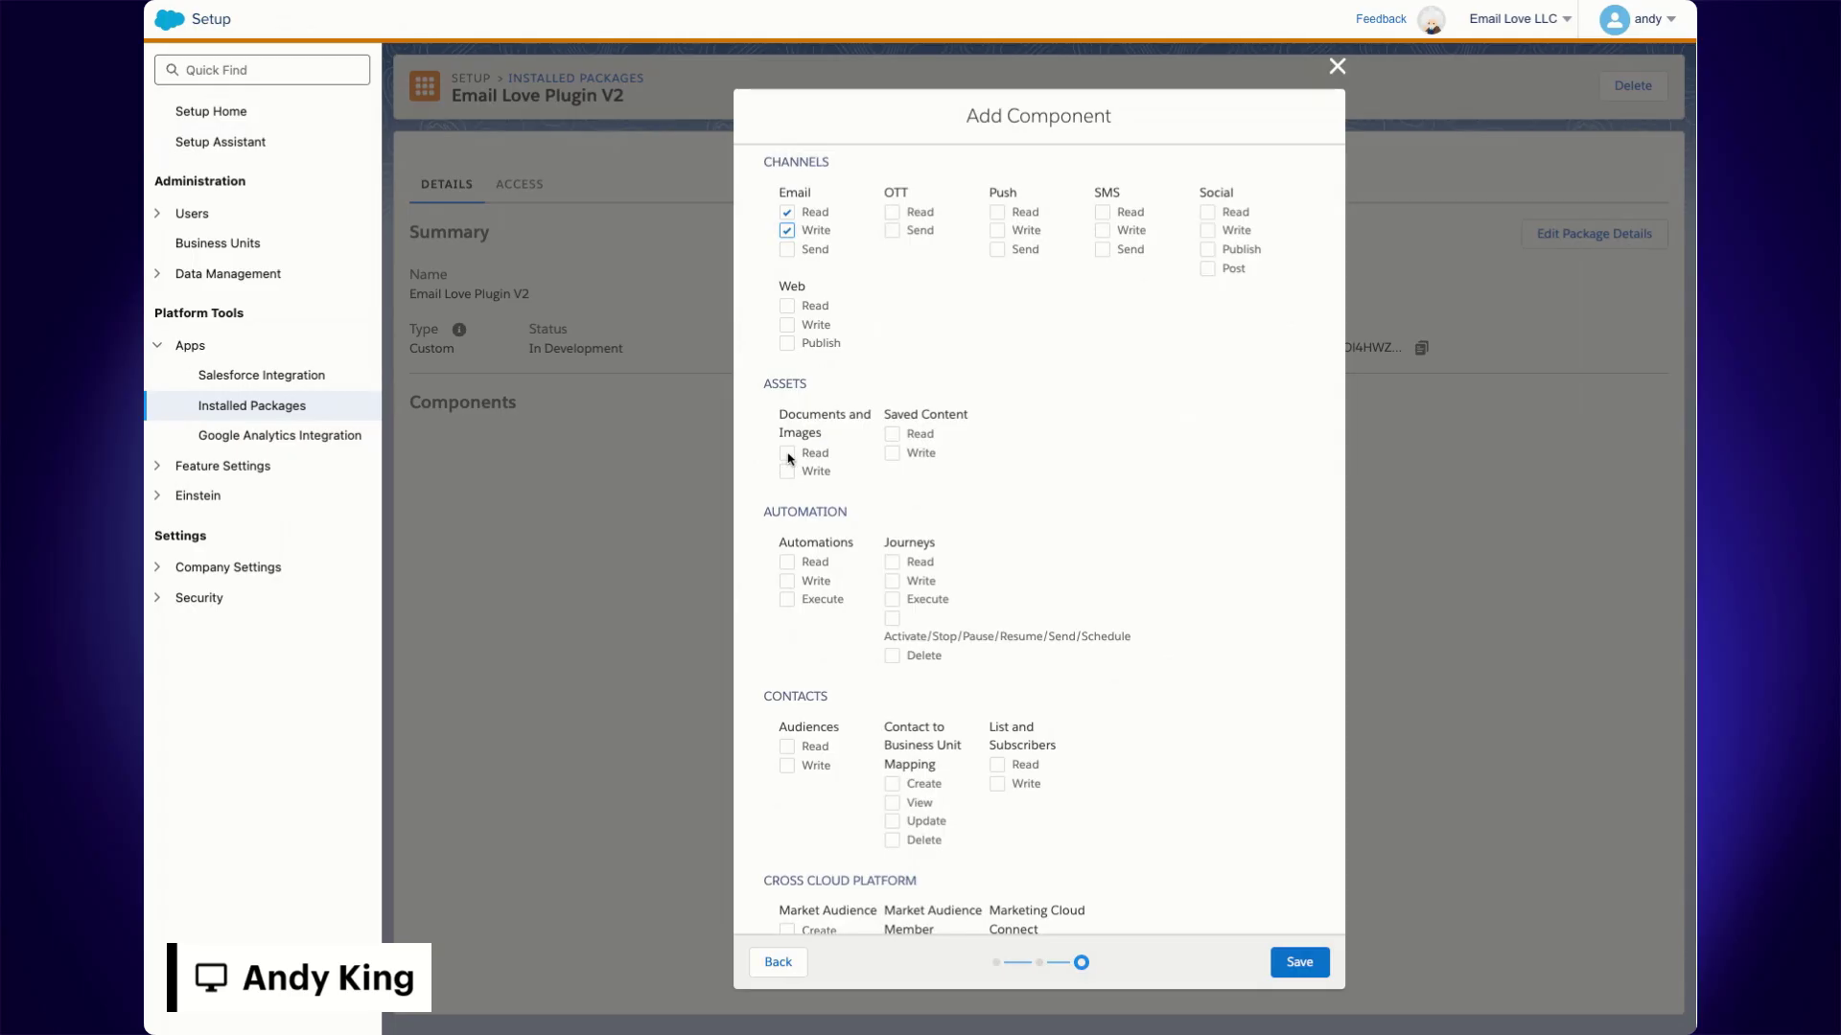
click(788, 457)
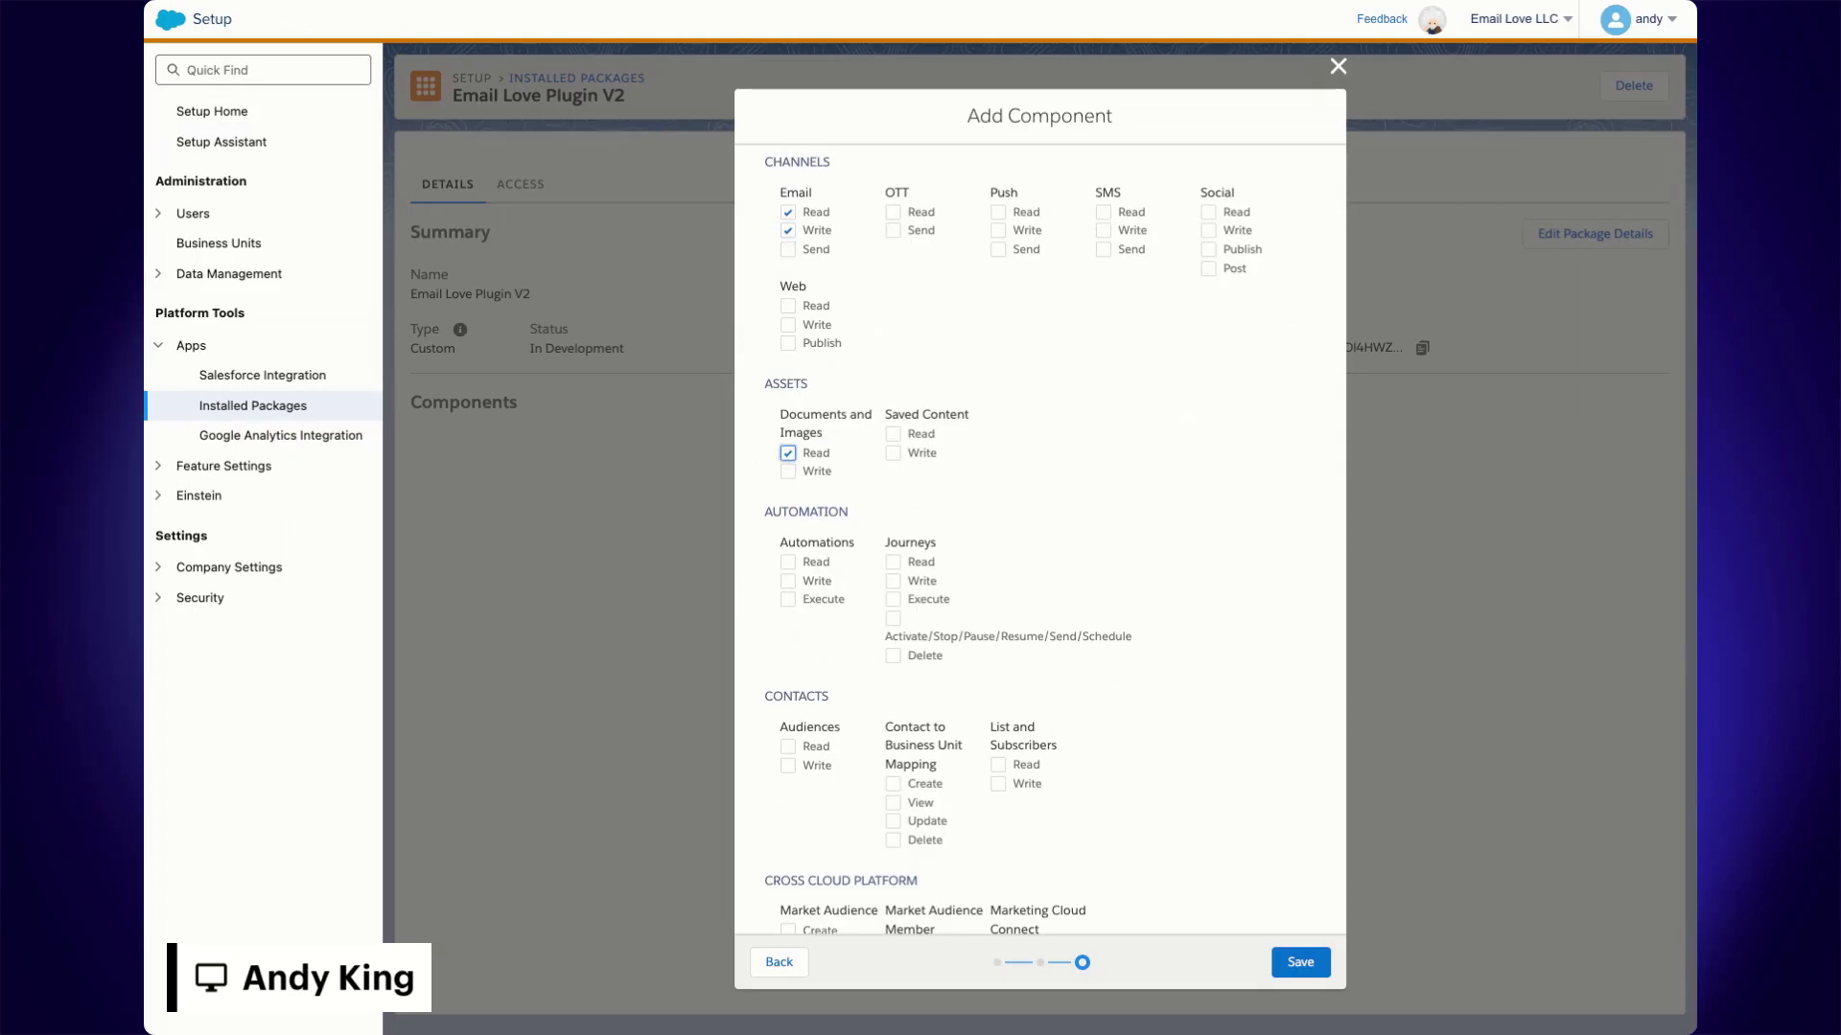
click(788, 471)
click(891, 437)
click(892, 453)
scroll(1038, 470, down, 3)
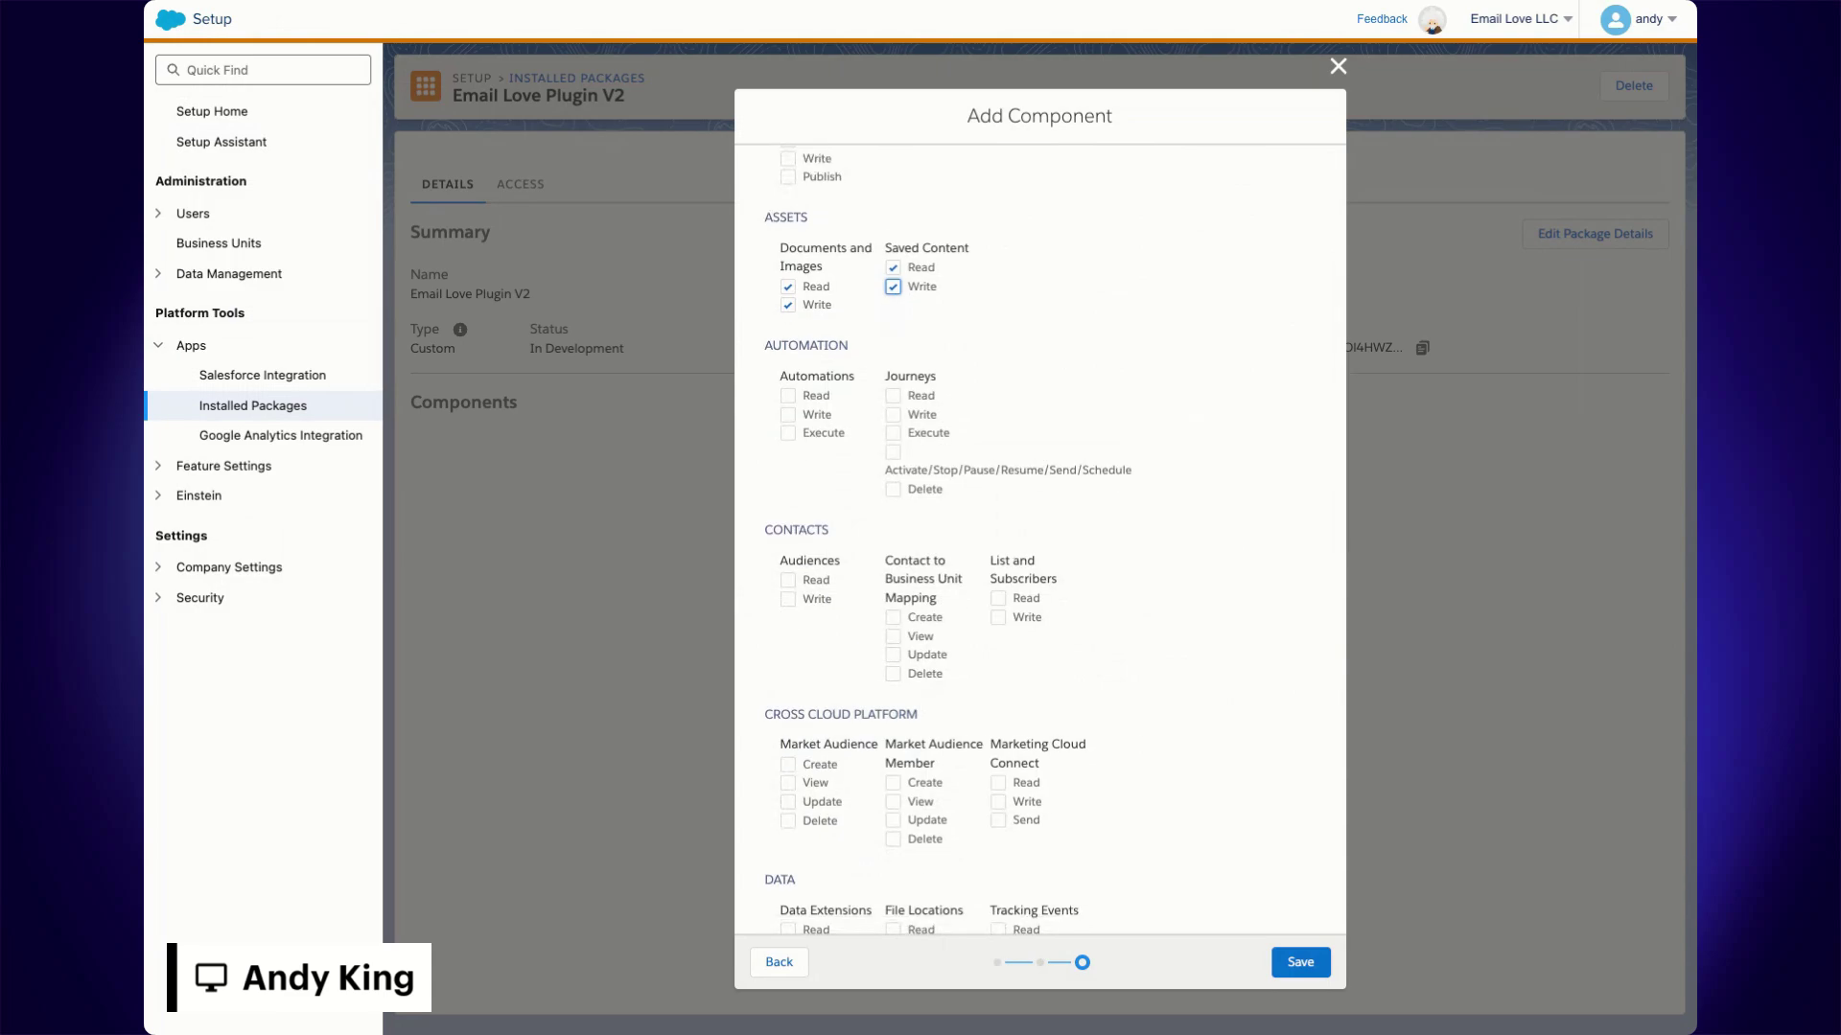
click(1304, 963)
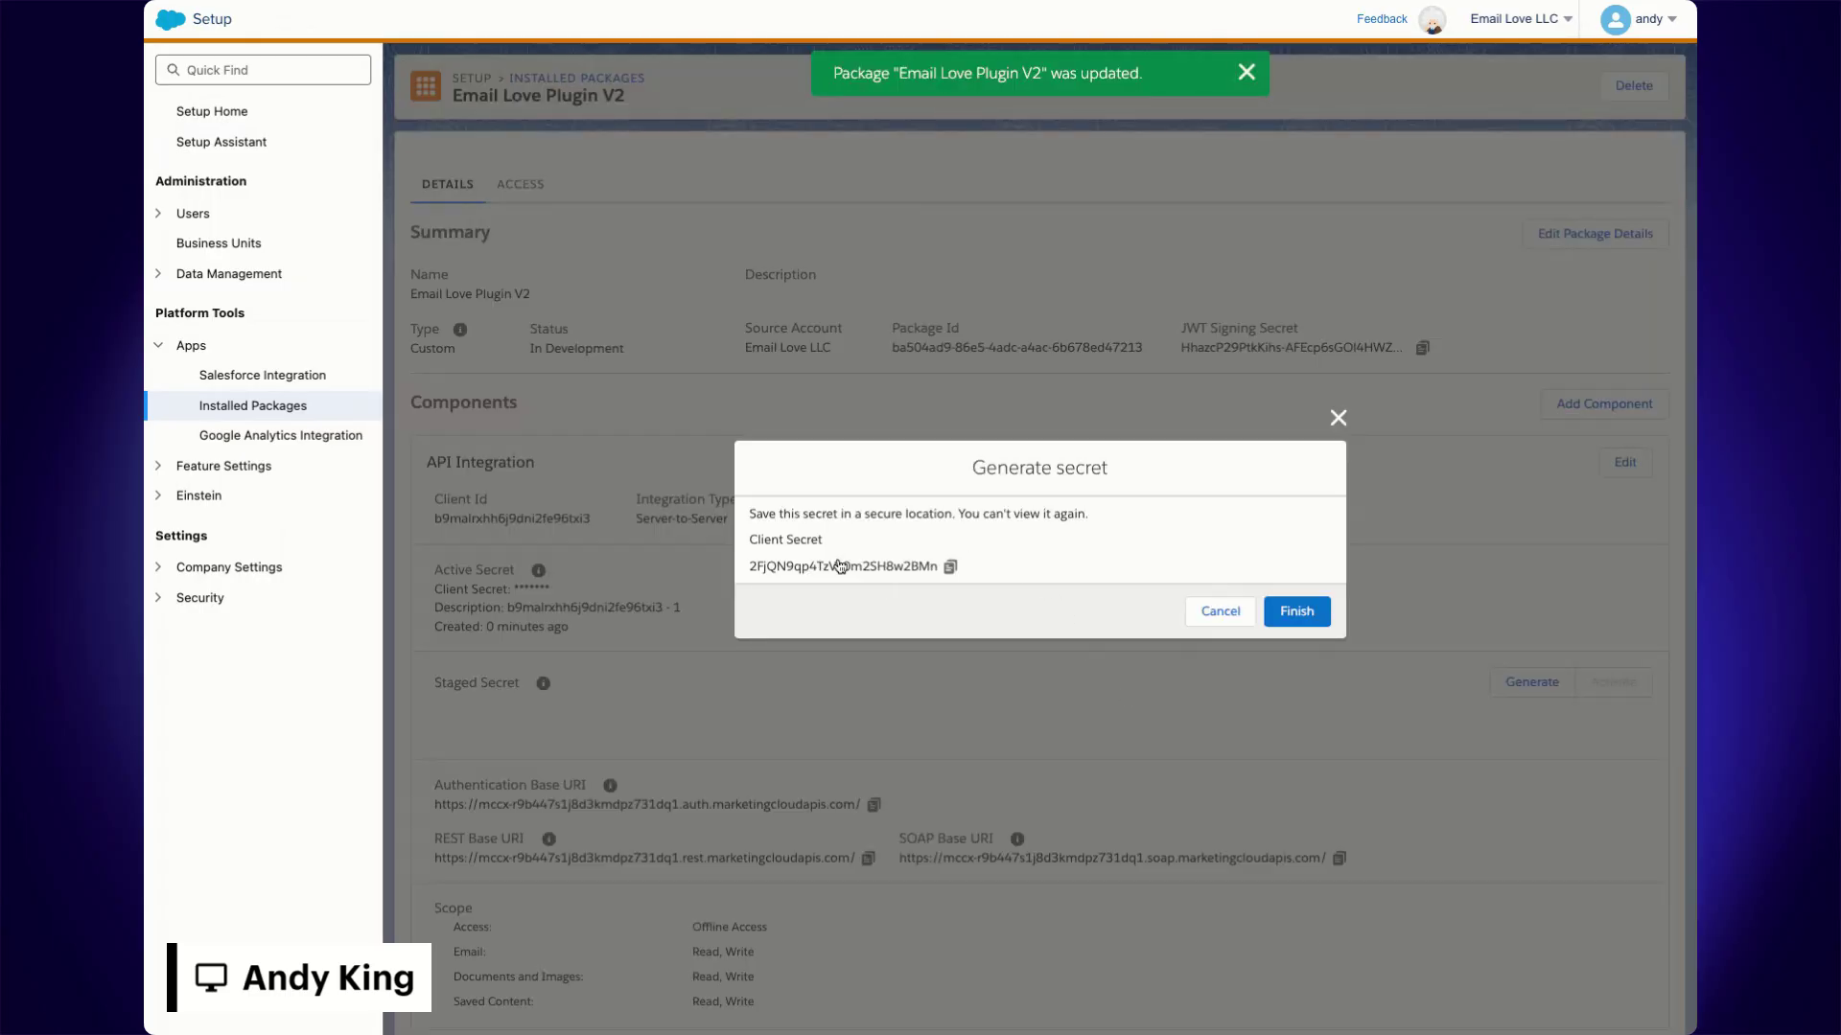
Step: Copy the generated client secret, the REST Base URI and the Client Id of the API integration
click(950, 566)
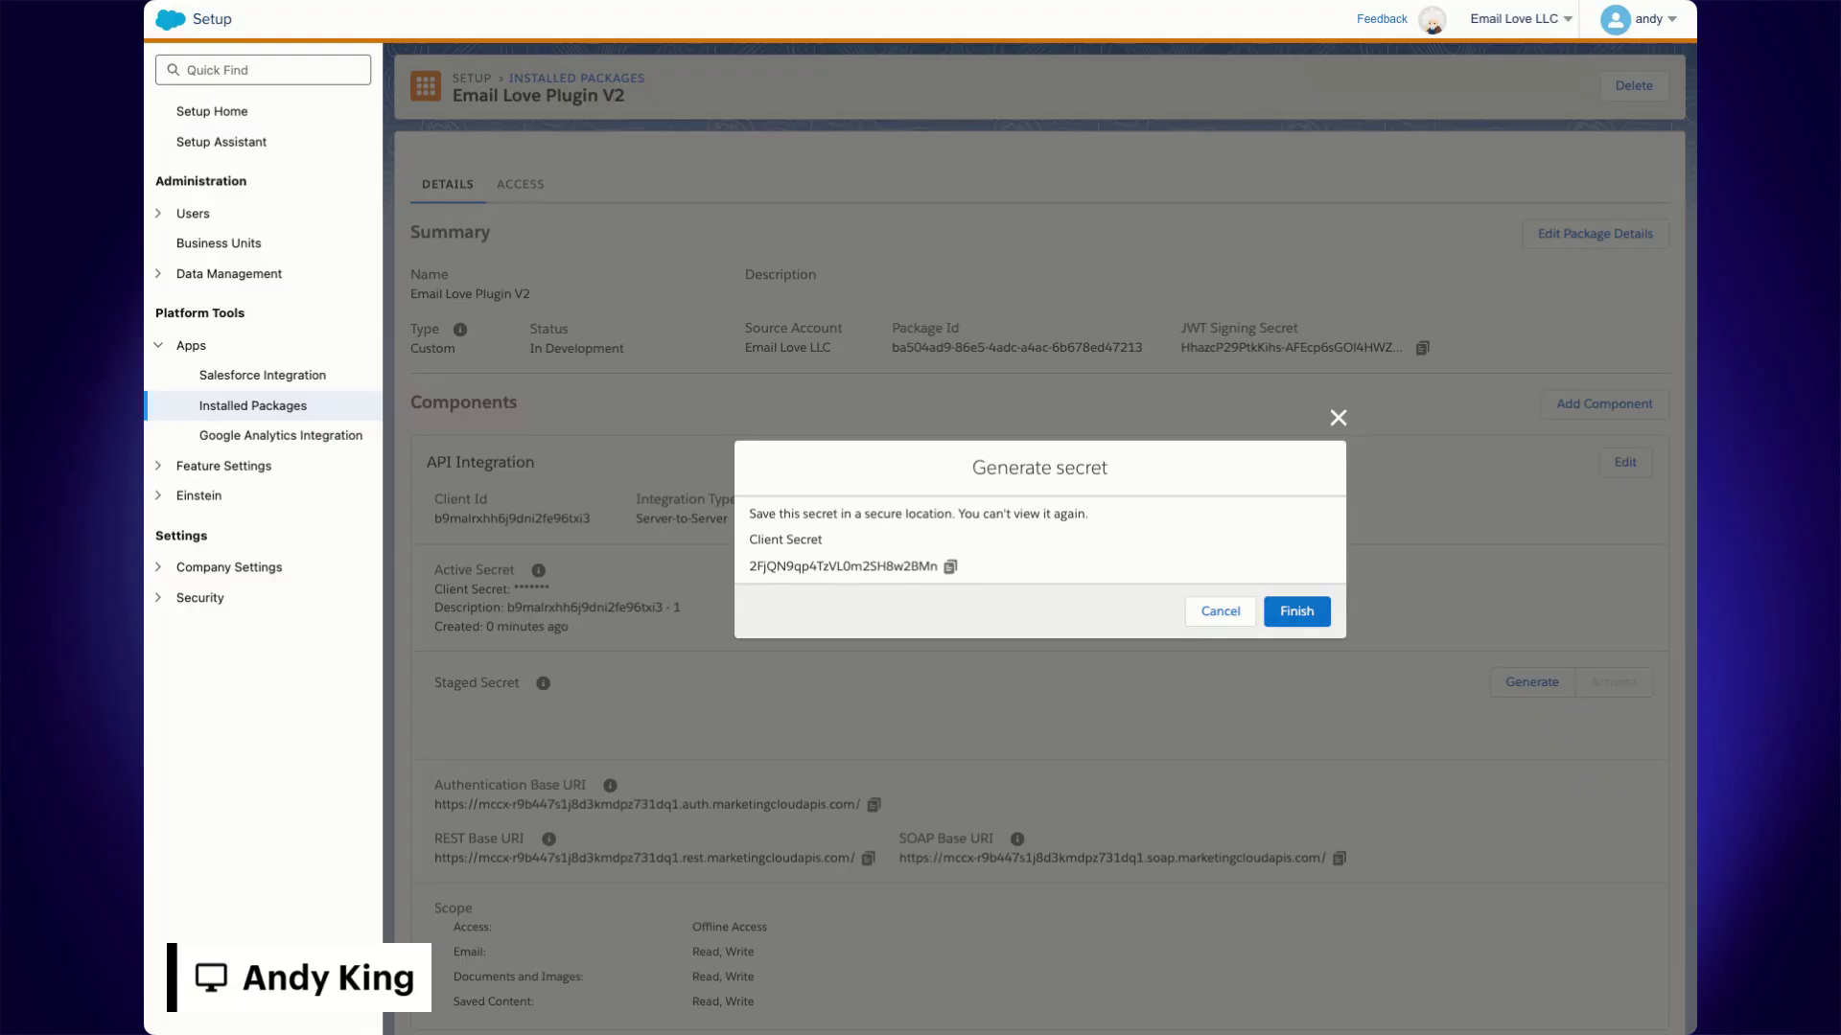
click(1297, 612)
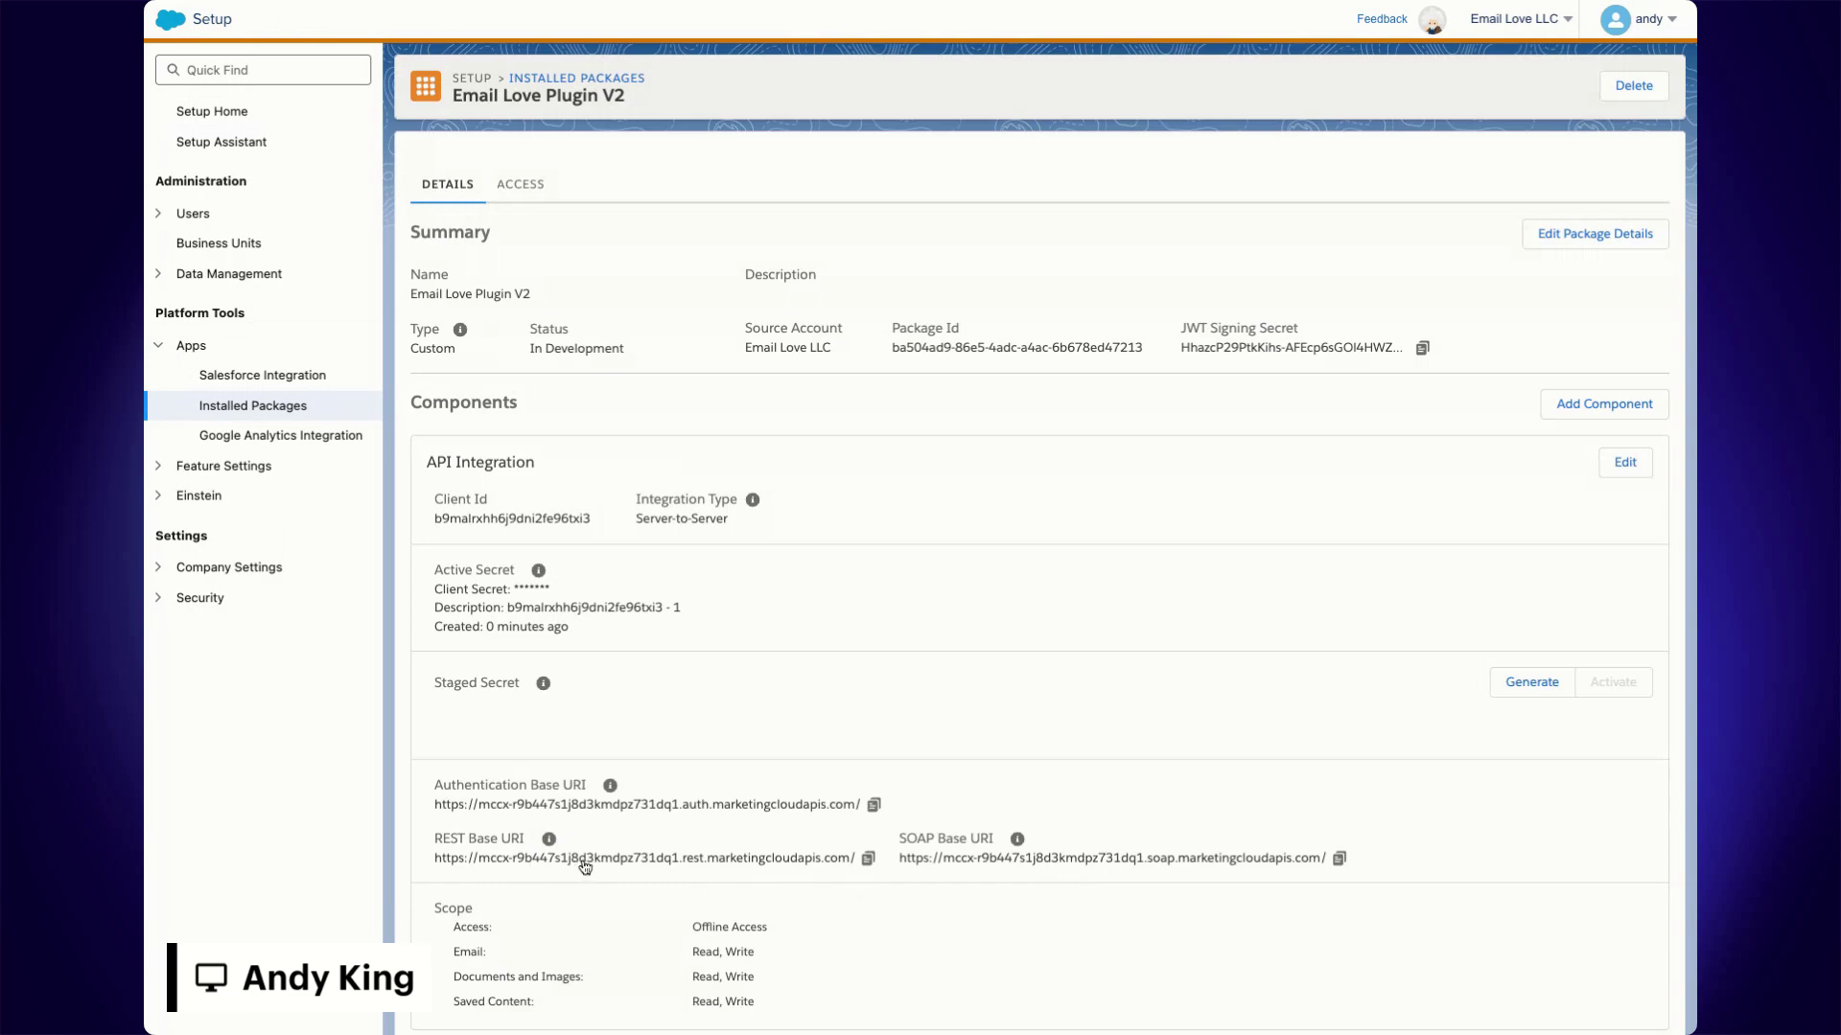
click(867, 858)
double_click(512, 517)
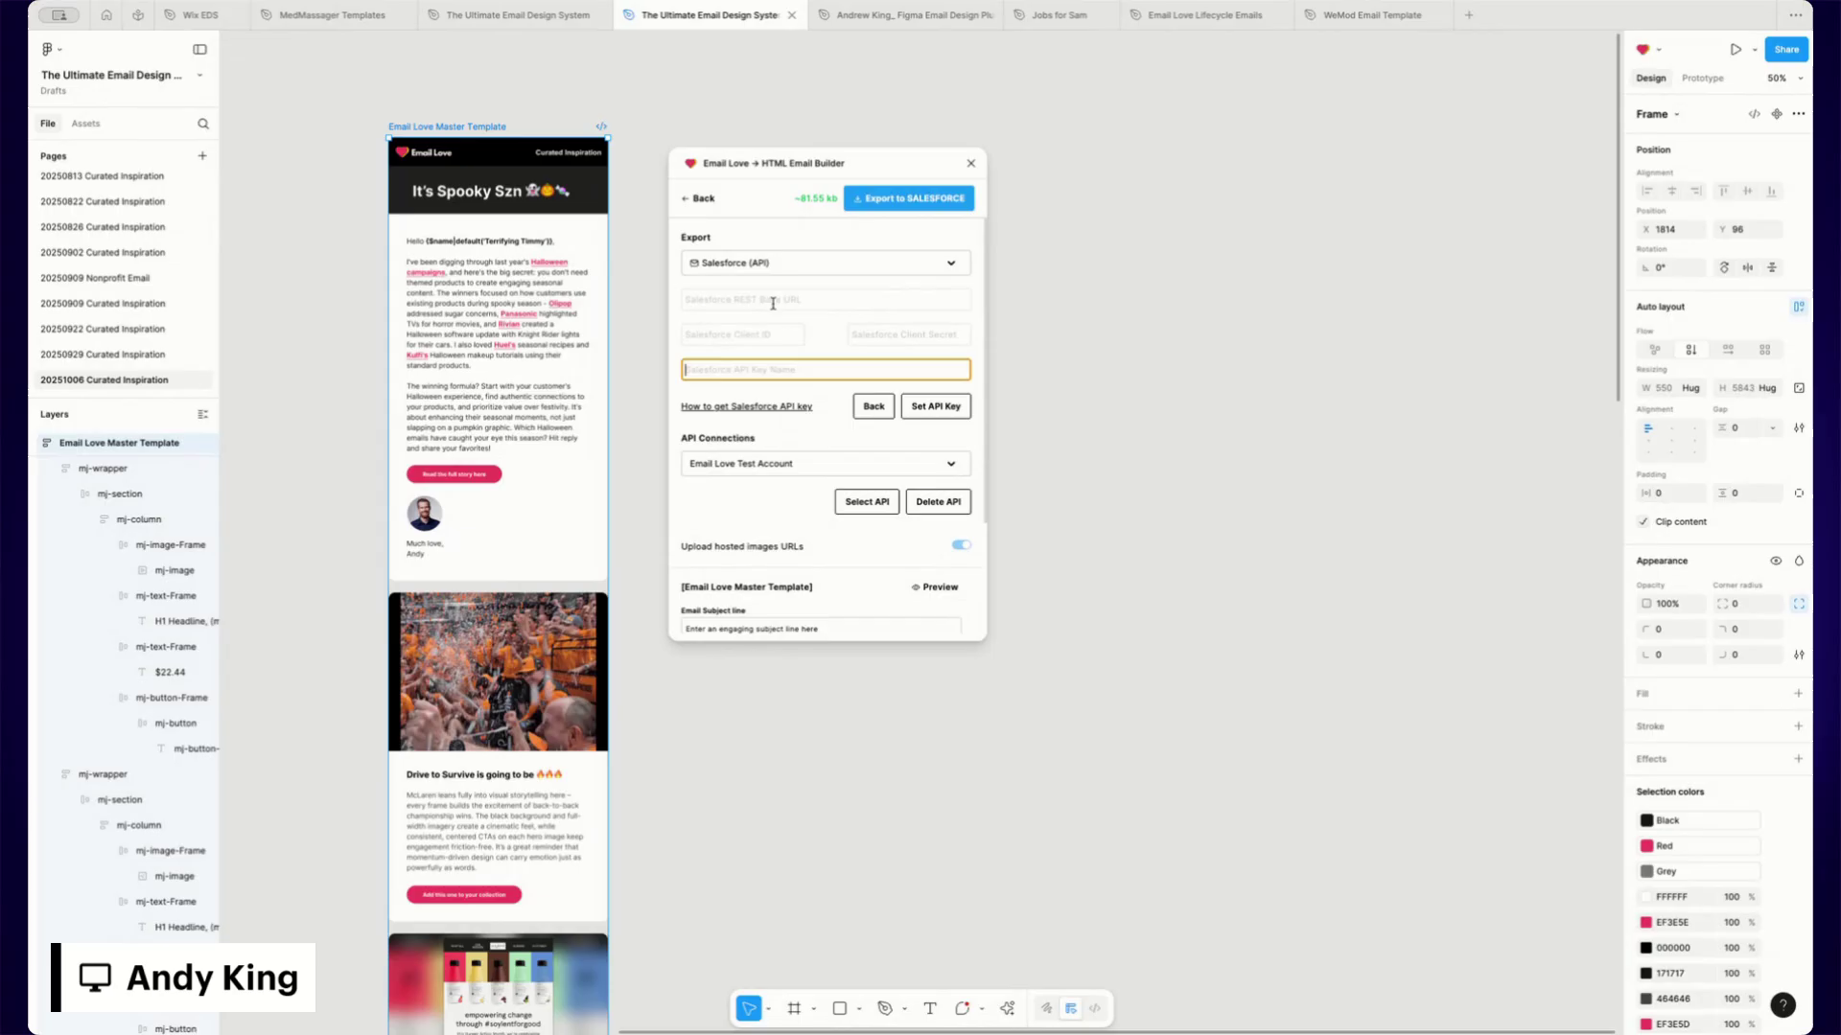
Step: Switch to Figma and paste the copied REST Base URI into the plugin's Salesforce REST Base URL field
key(shift+Tab)
key(shift+Tab)
key(shift+Tab)
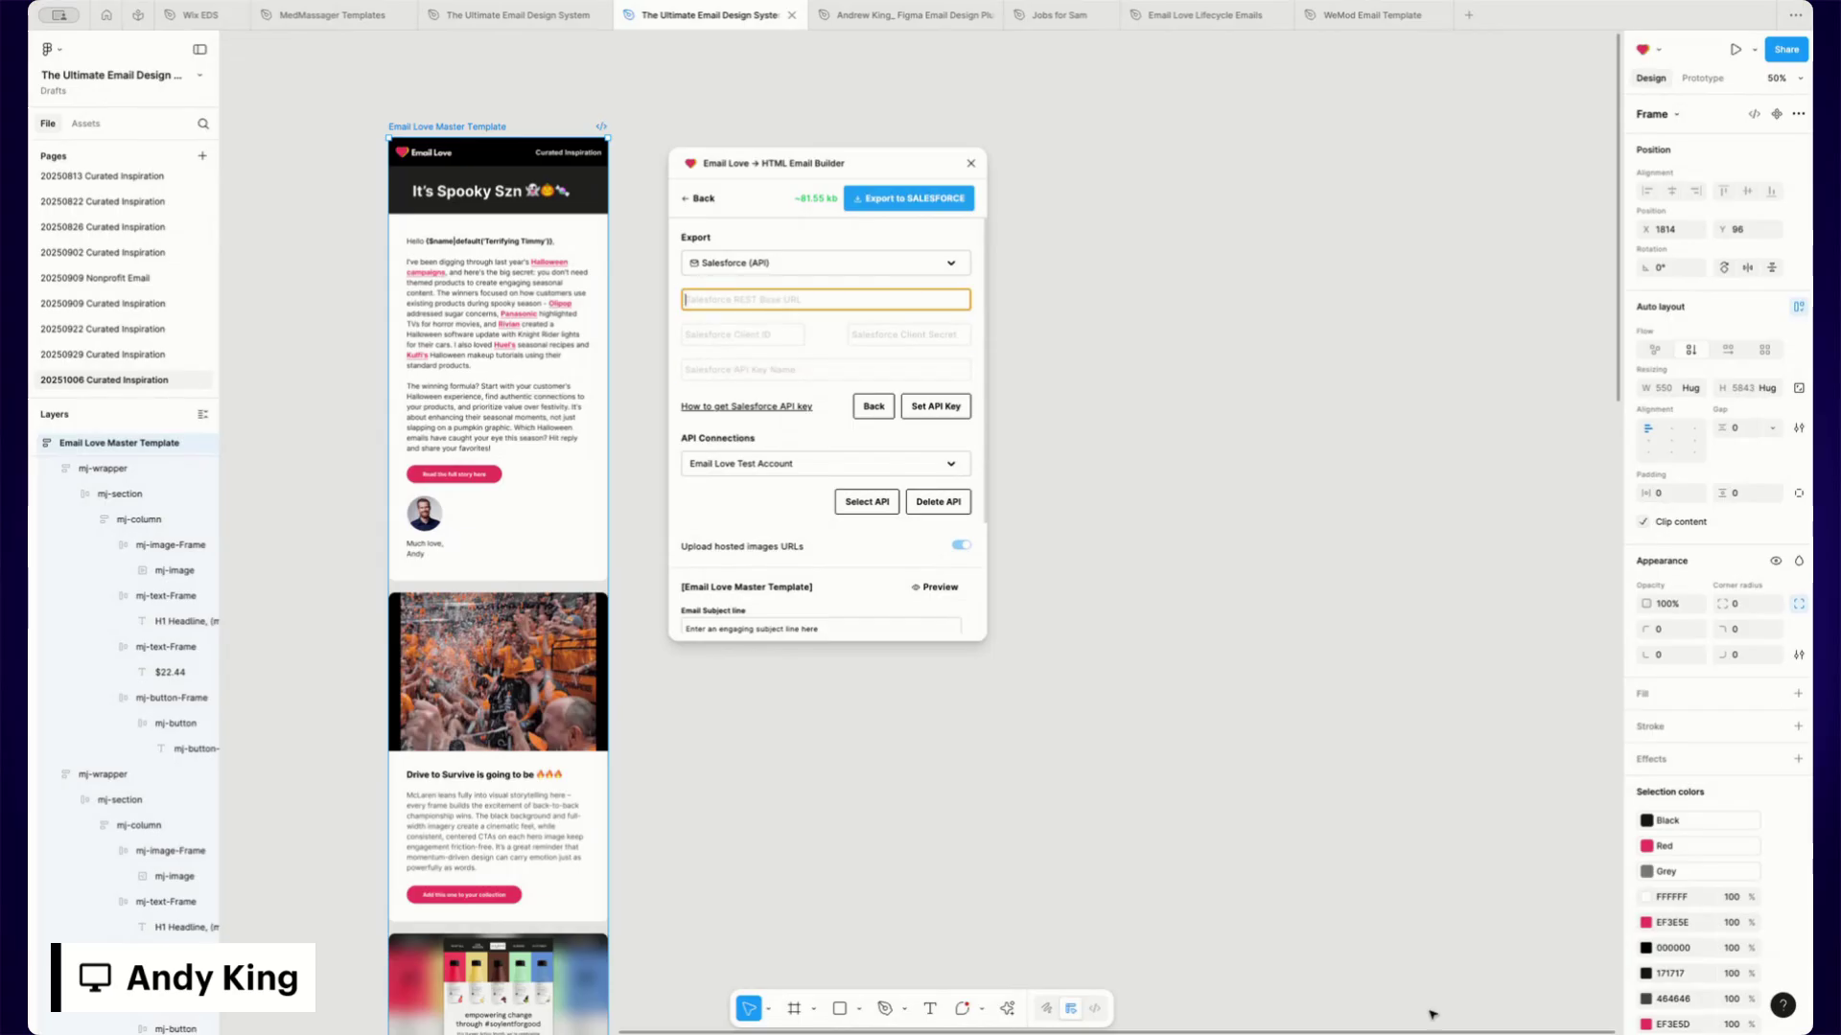
click(1556, 1031)
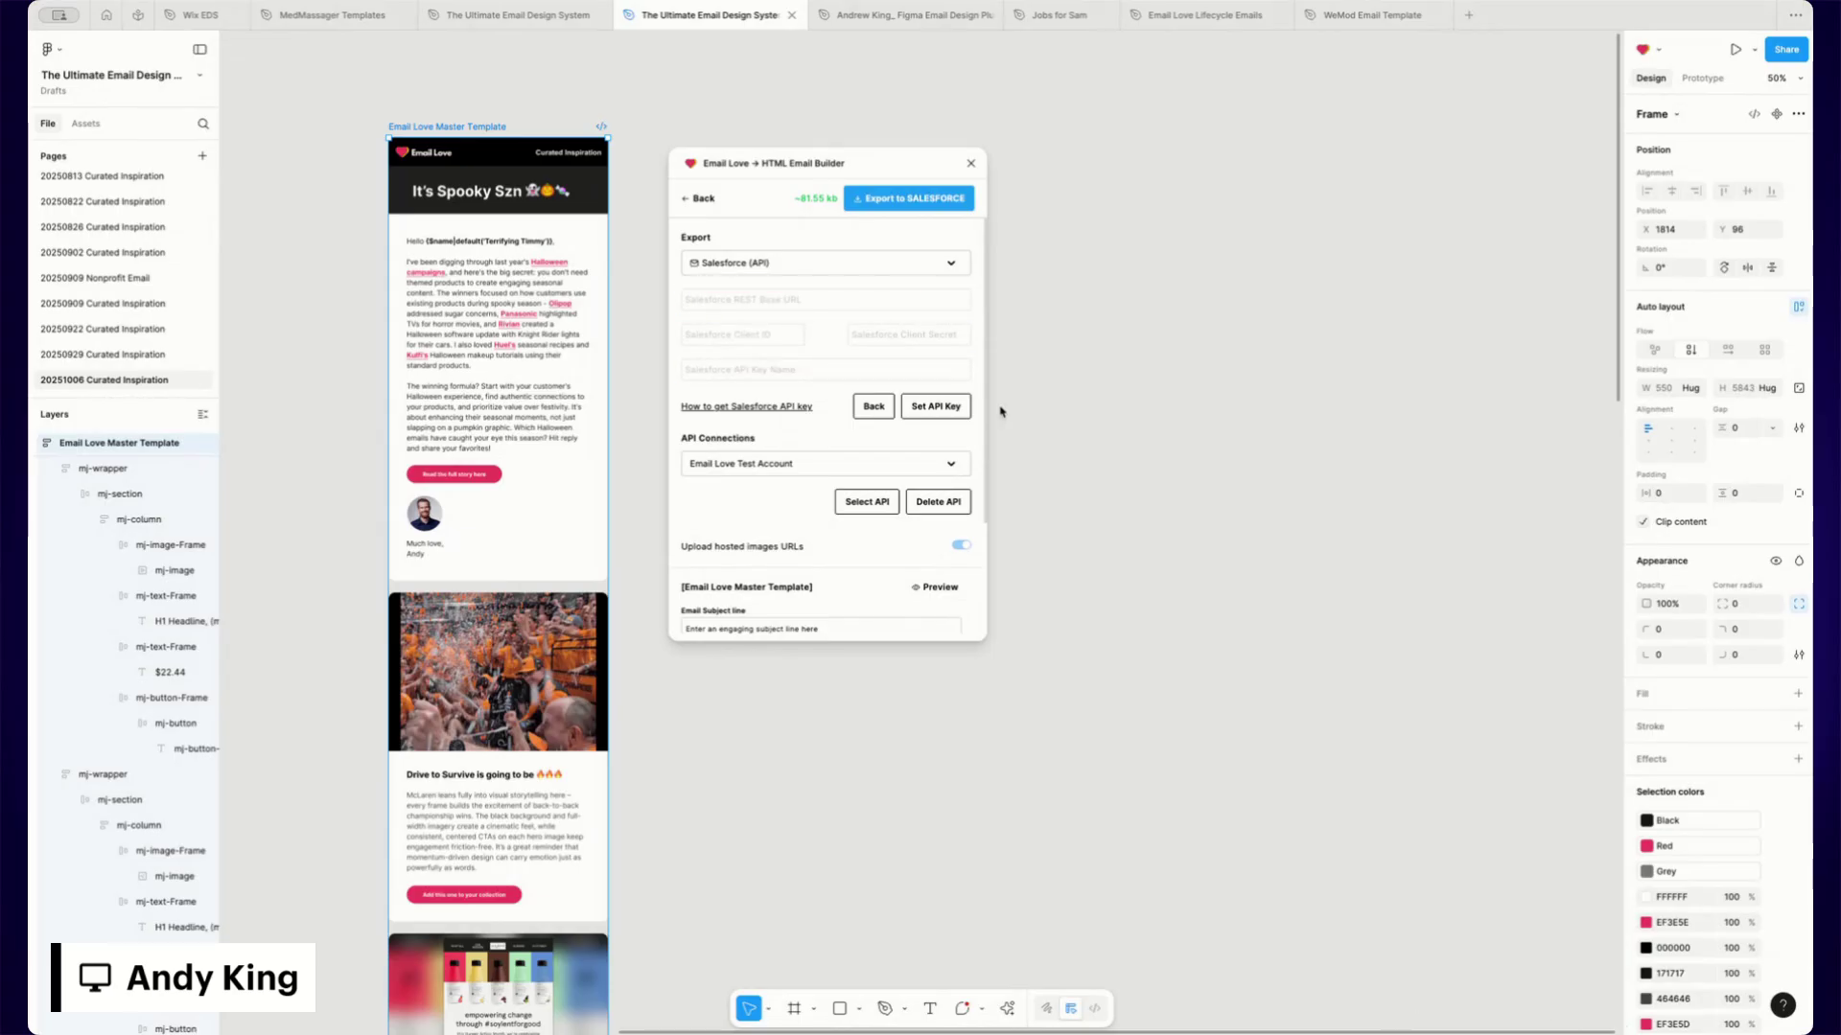
click(710, 299)
key(ctrl+v)
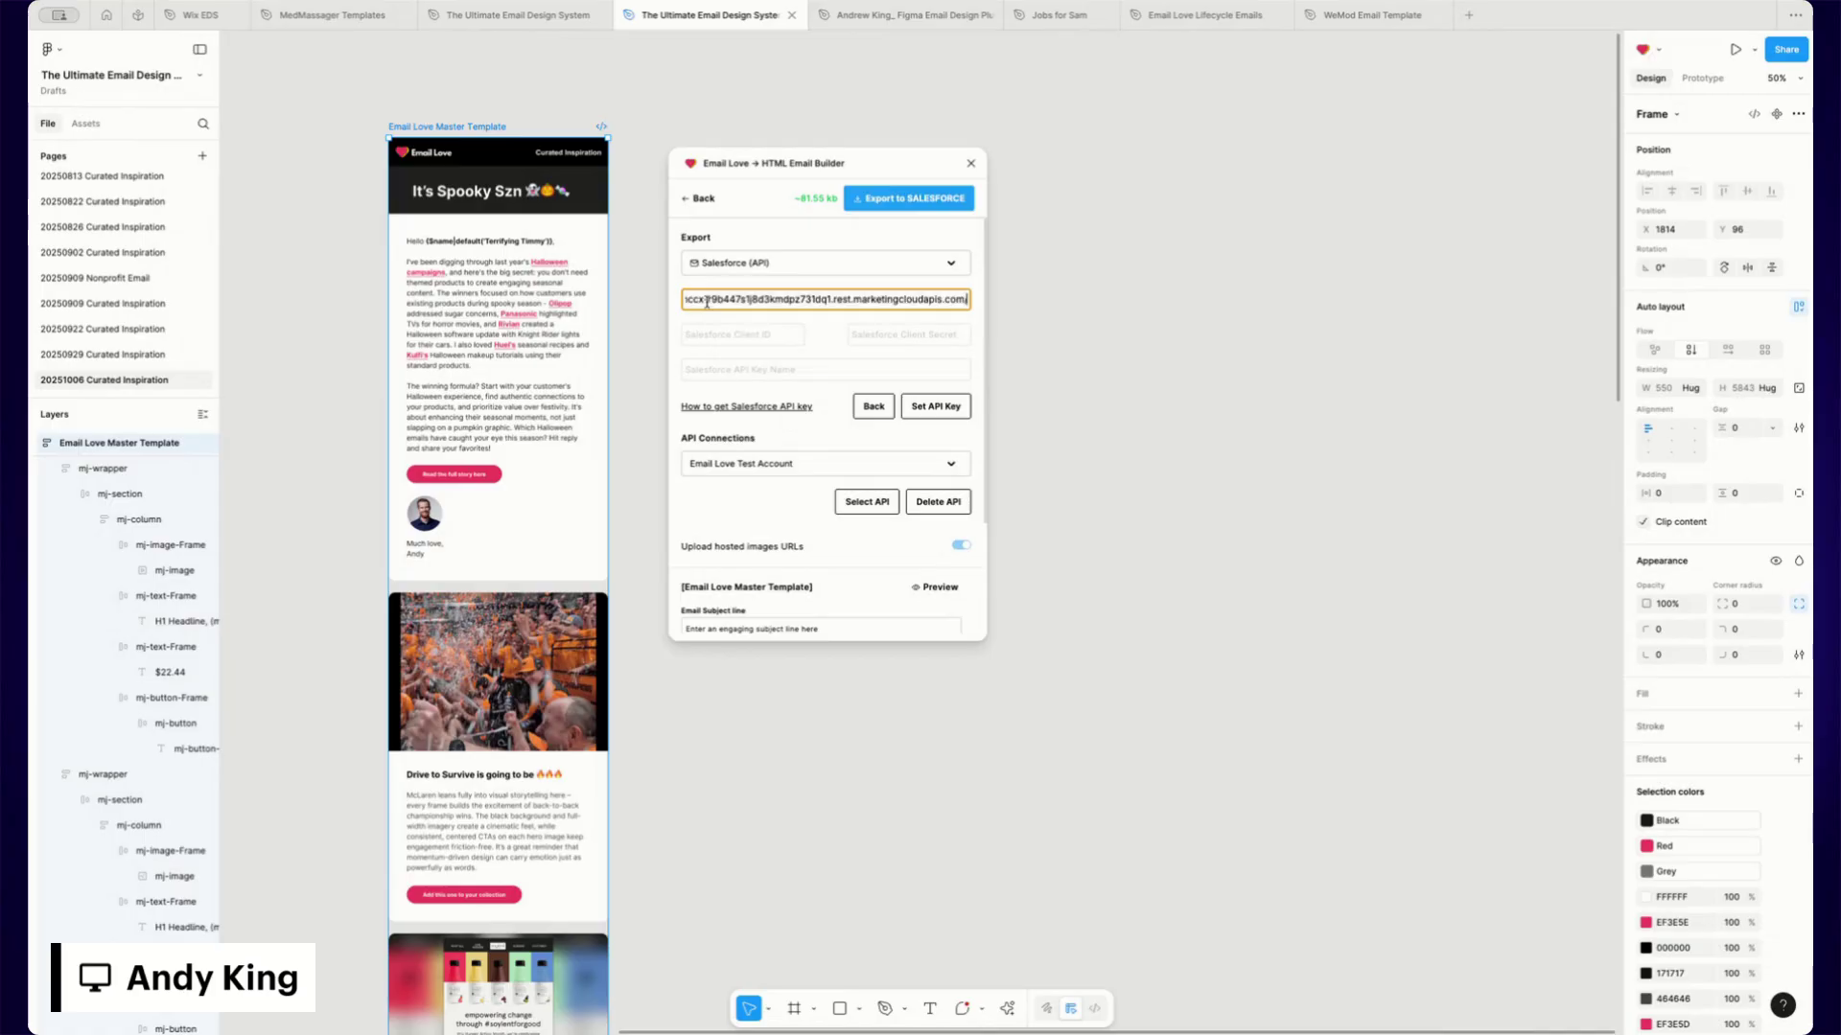
Step: Fill in the plugin's Salesforce Client ID field with the Client Id copied from the Salesforce package
click(1083, 1032)
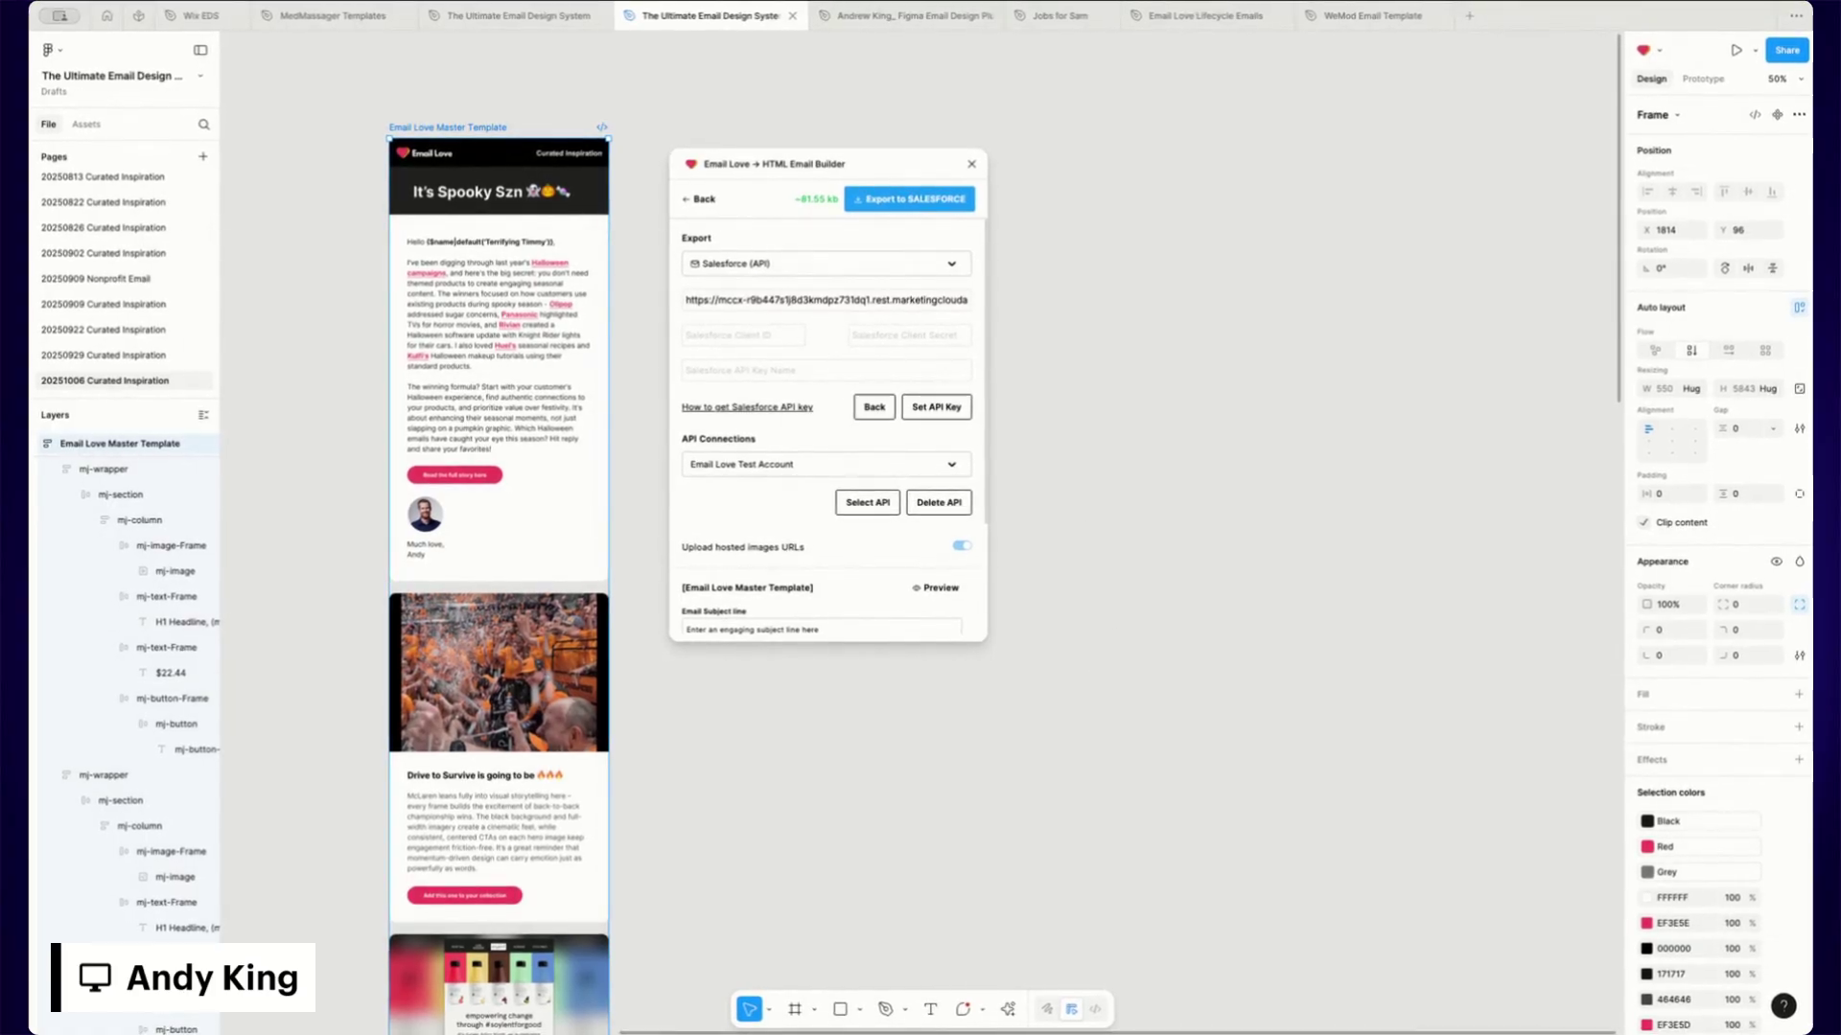
click(742, 336)
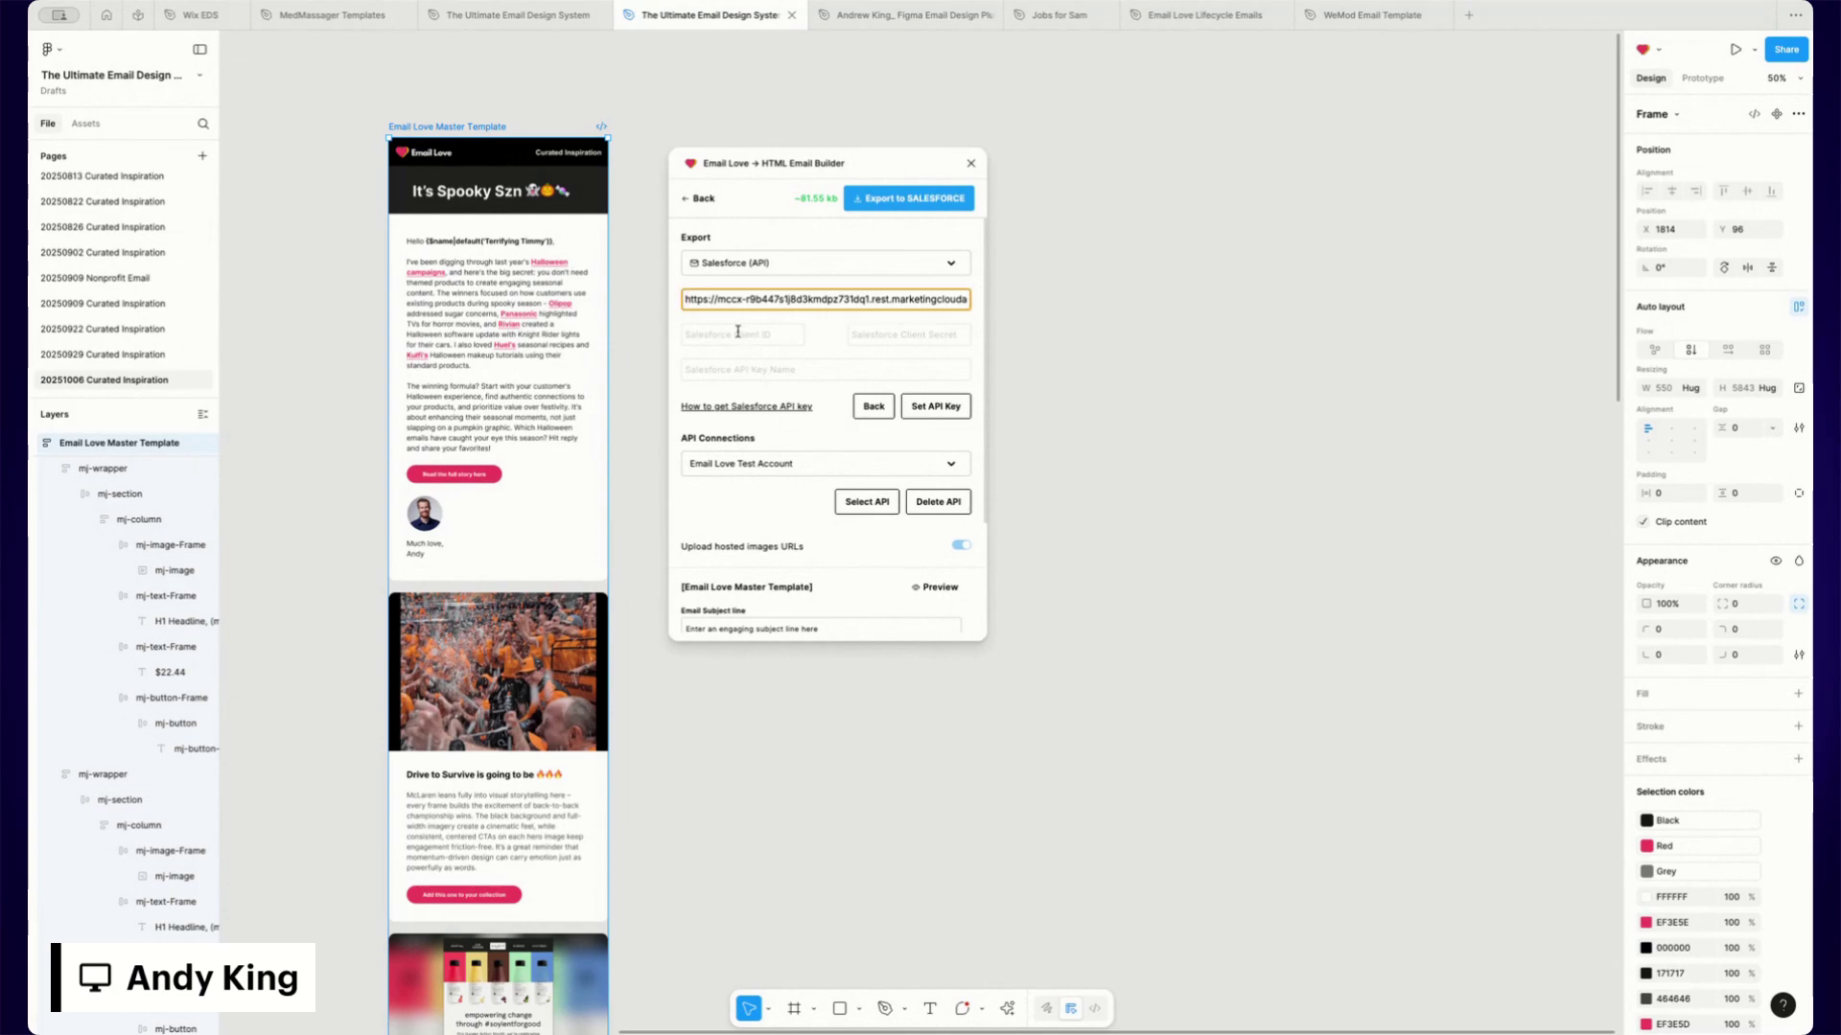
click(737, 332)
key(ctrl+v)
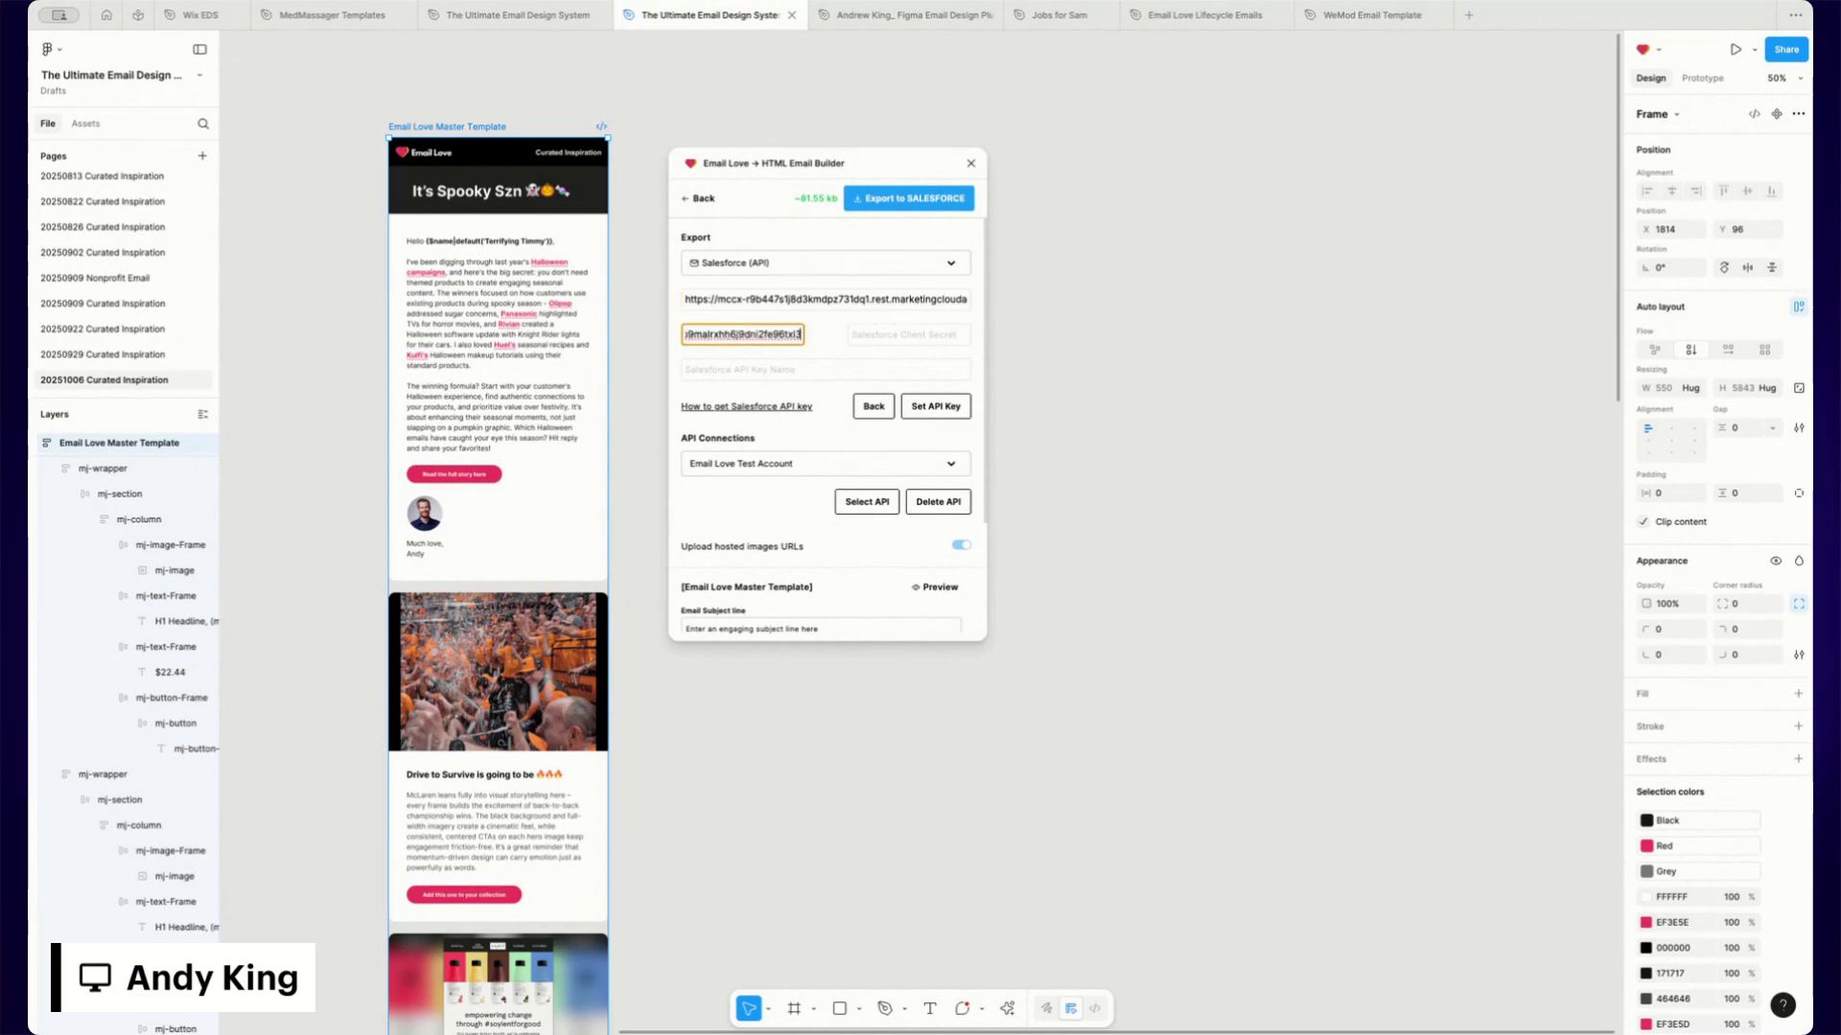
key(super+Tab)
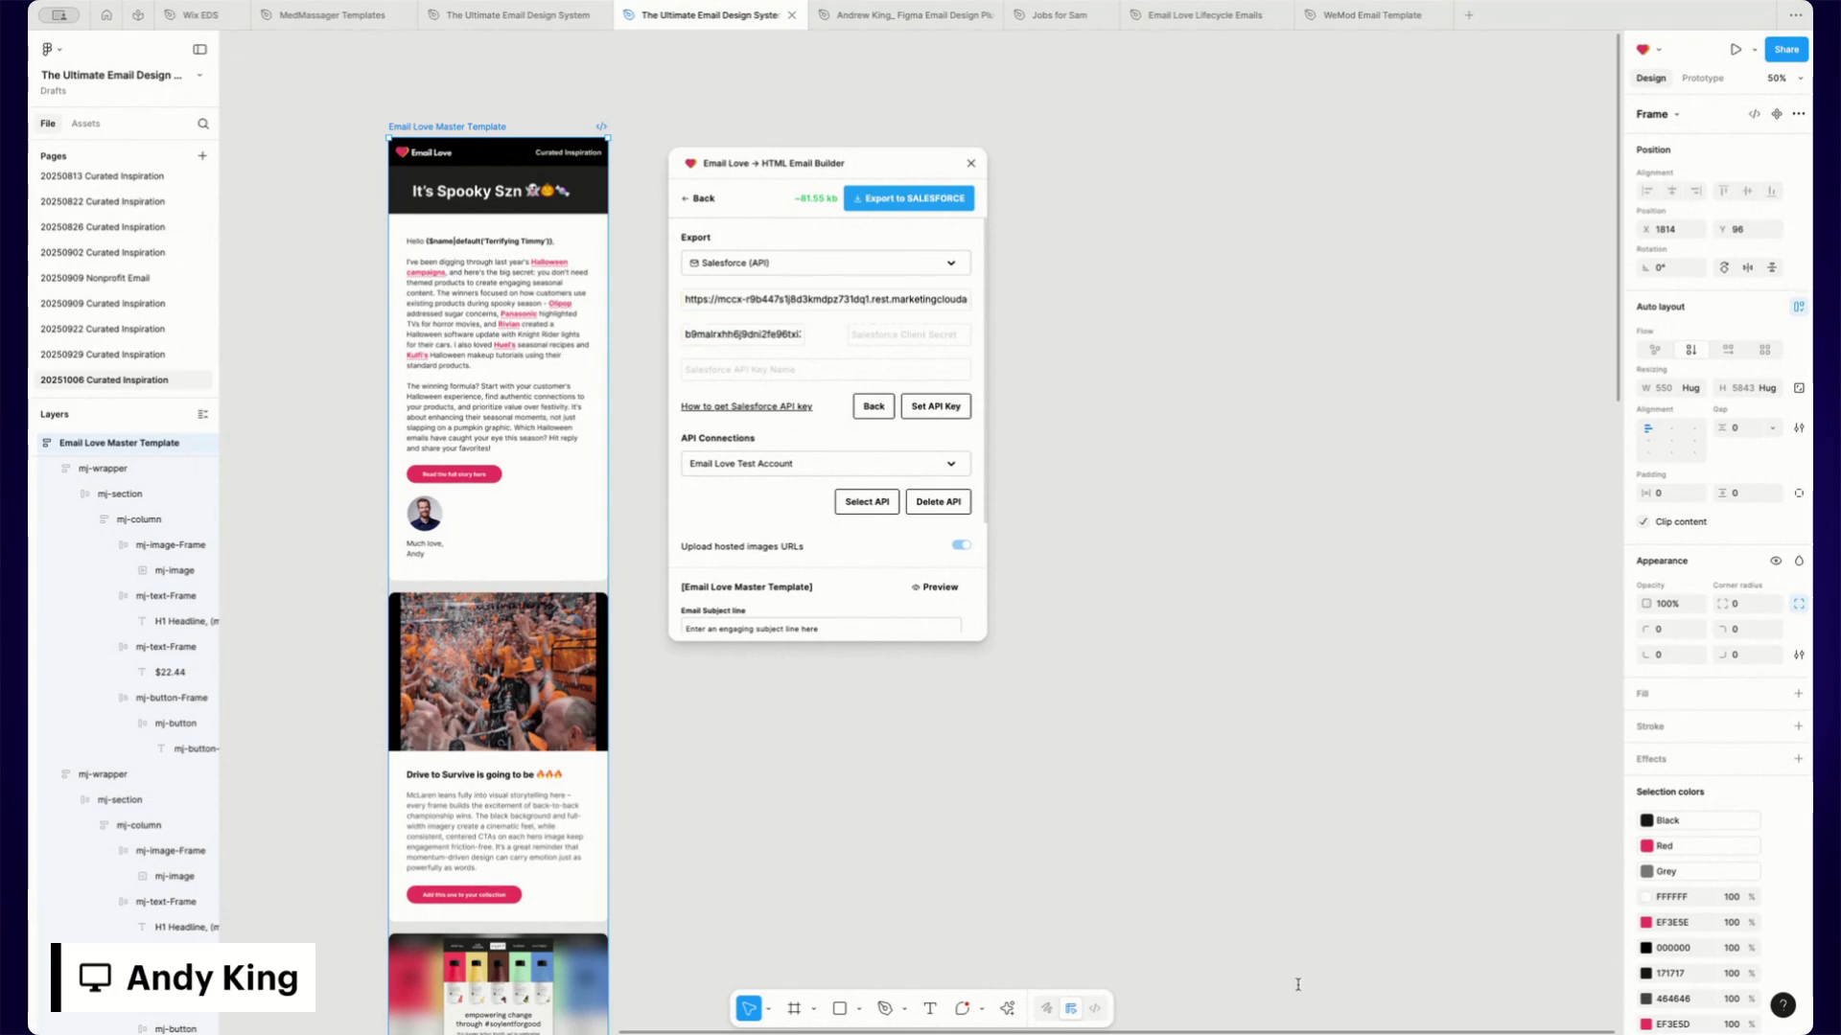
Step: Paste the Salesforce package's client secret into the plugin's Salesforce Client Secret field
click(905, 333)
click(896, 332)
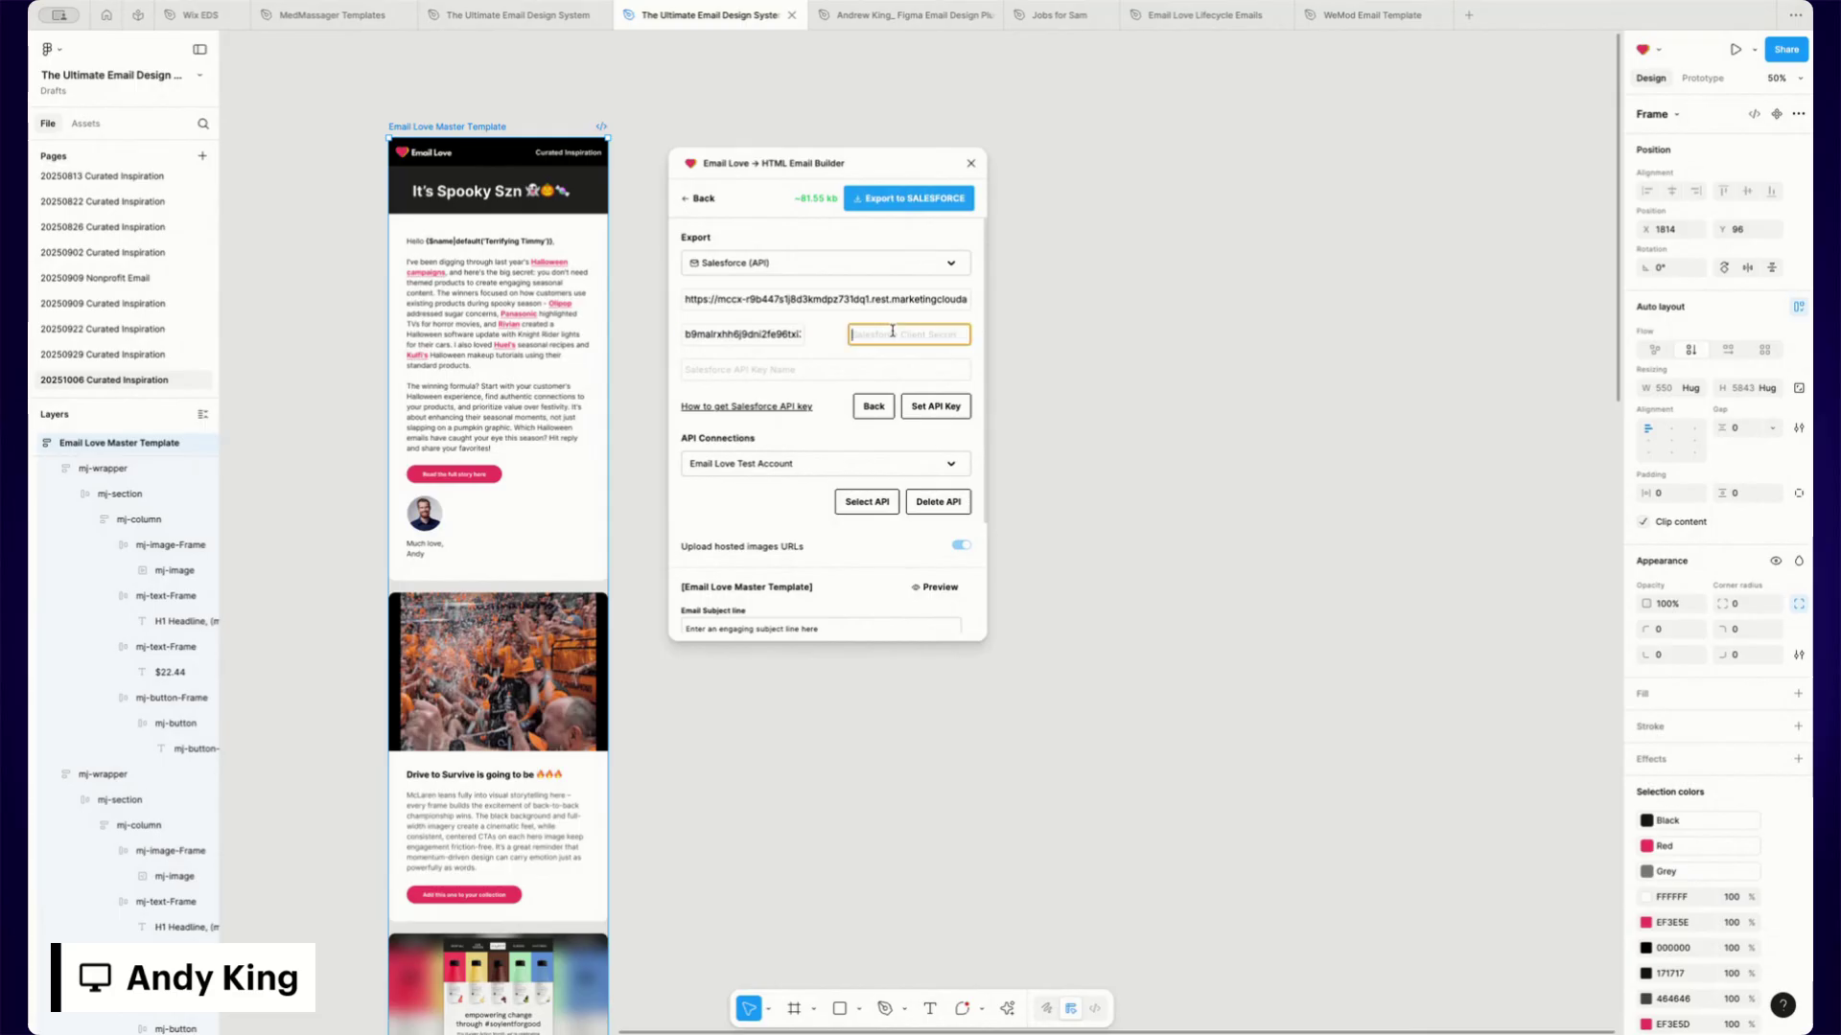
key(ctrl+v)
Step: Name the API key "Email Love SF Integration V2", set it as the connection, and export the Email Love Master Template to Salesforce
click(750, 371)
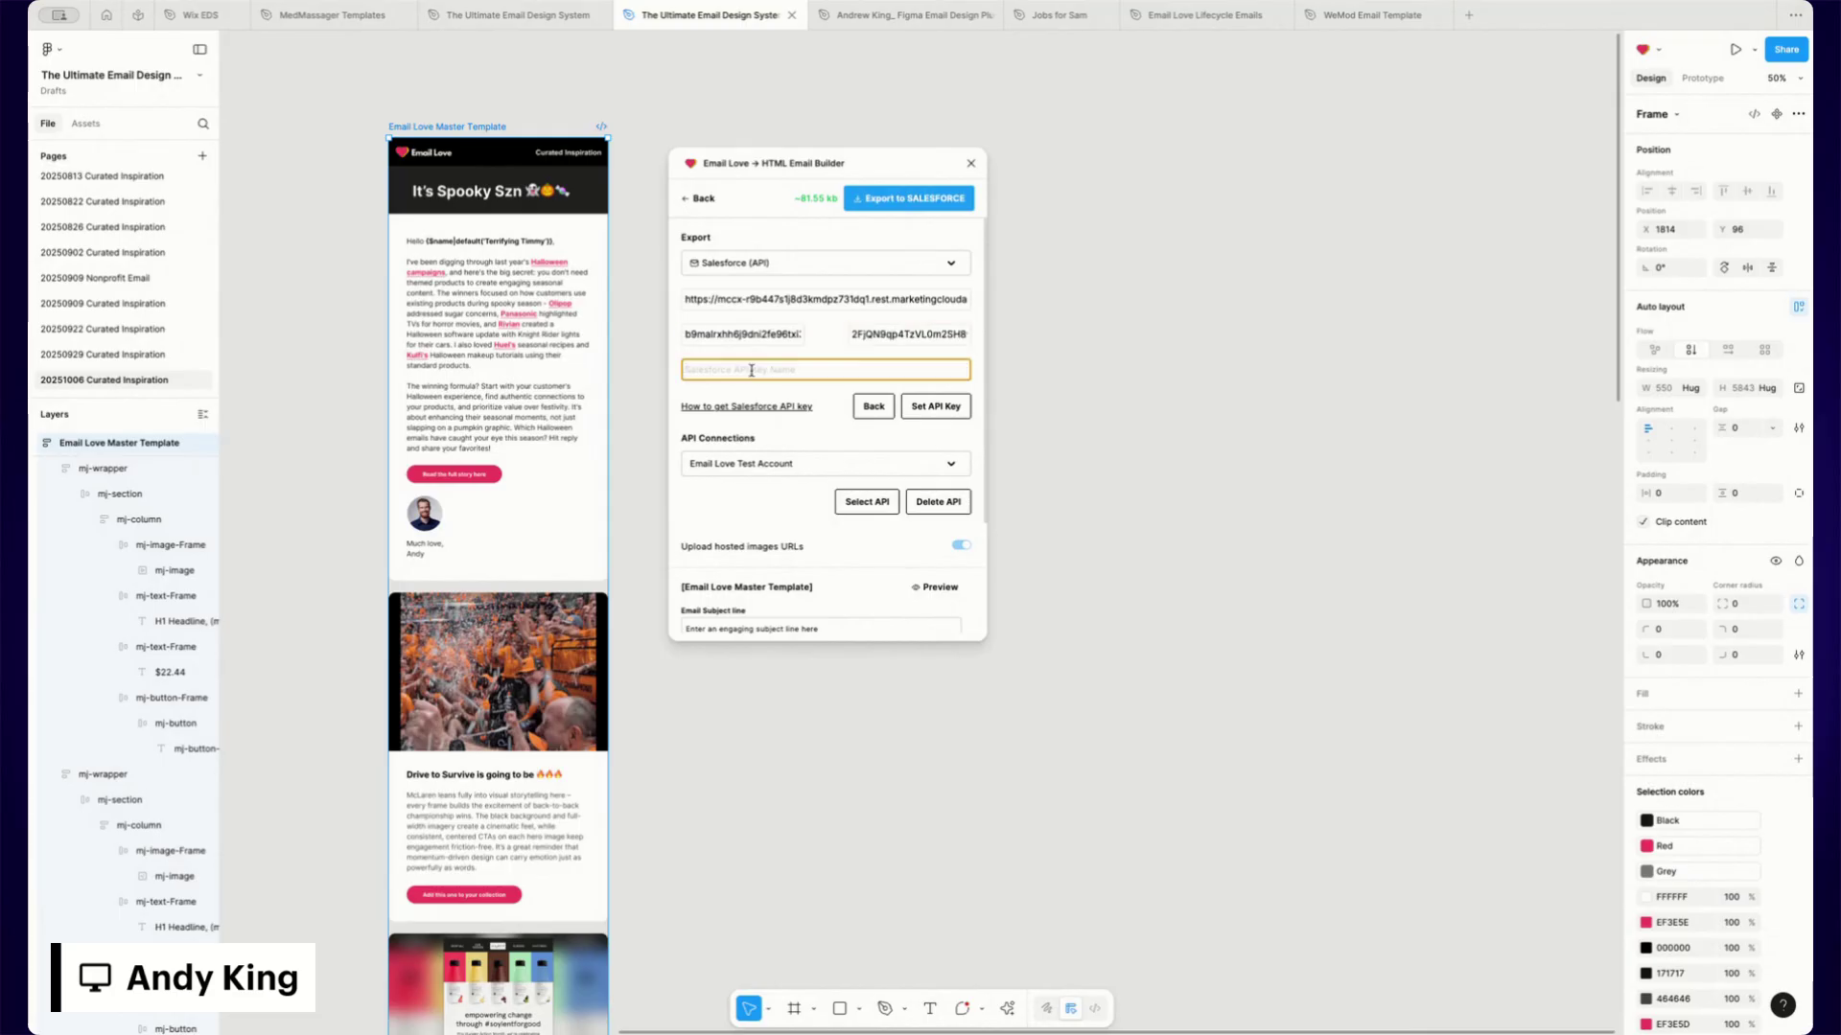
text(Email Love SF Integrat)
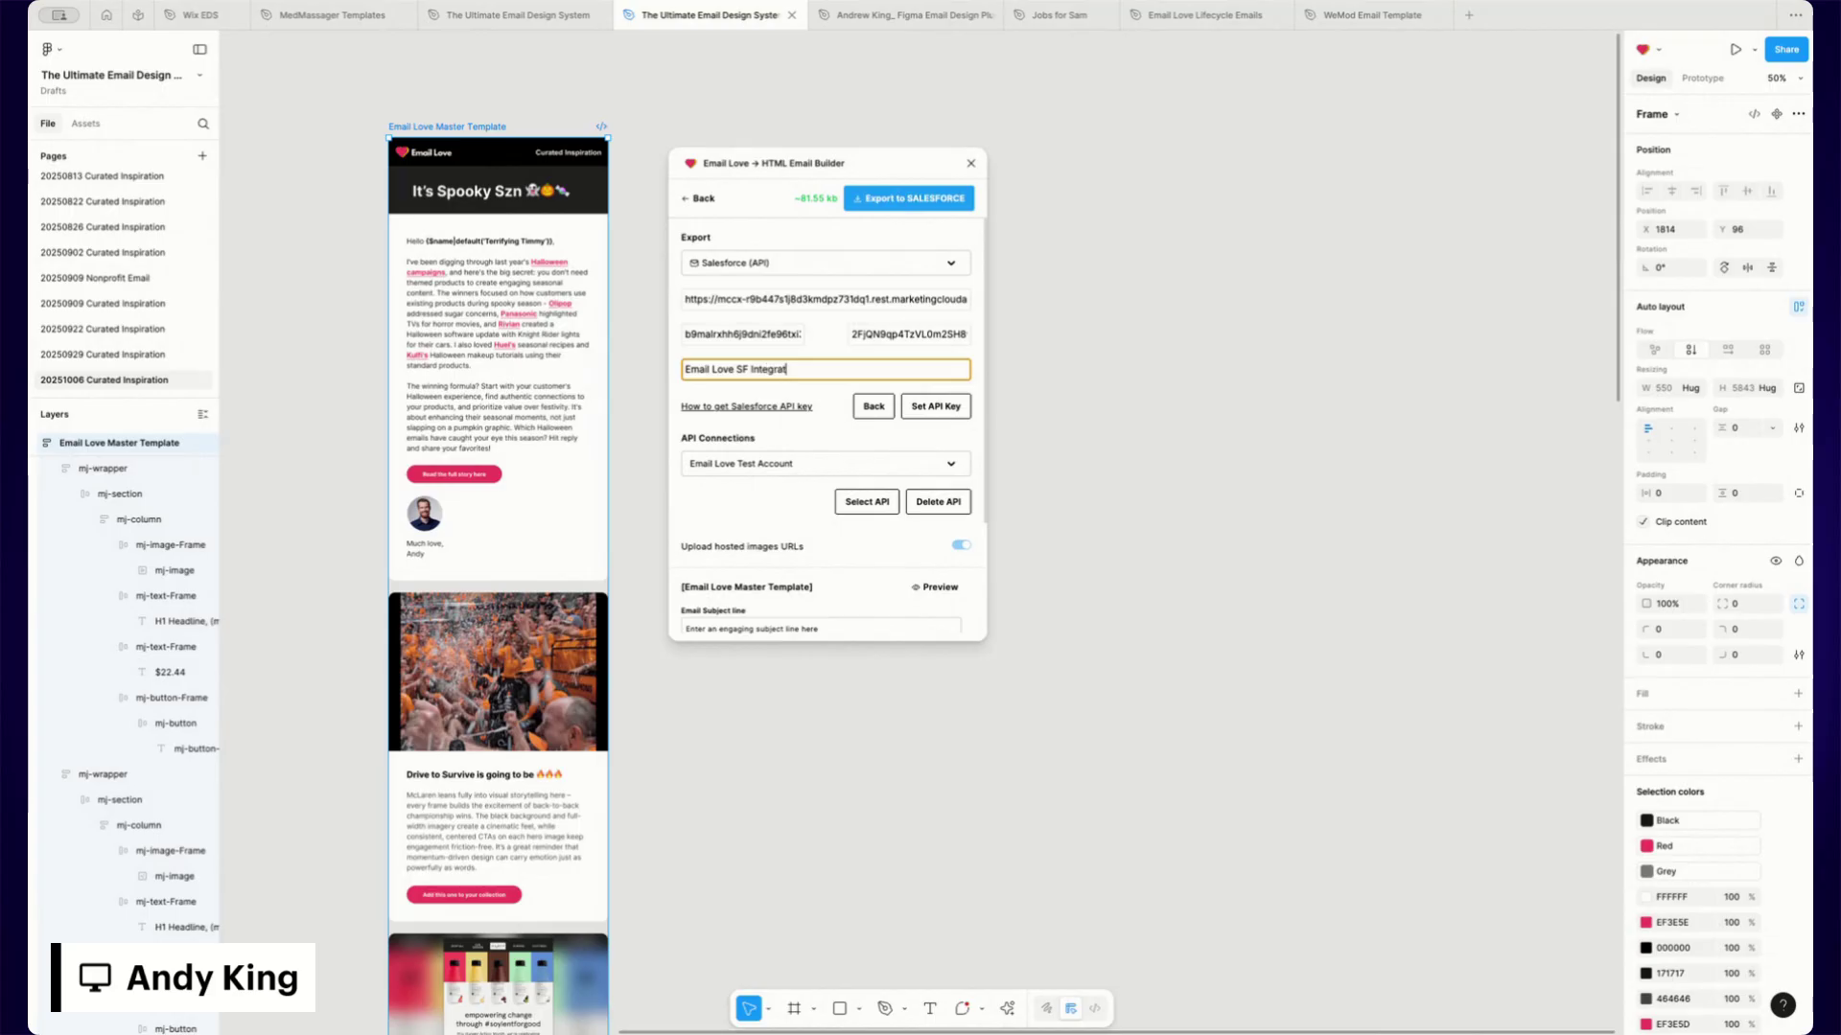
text(ion V2)
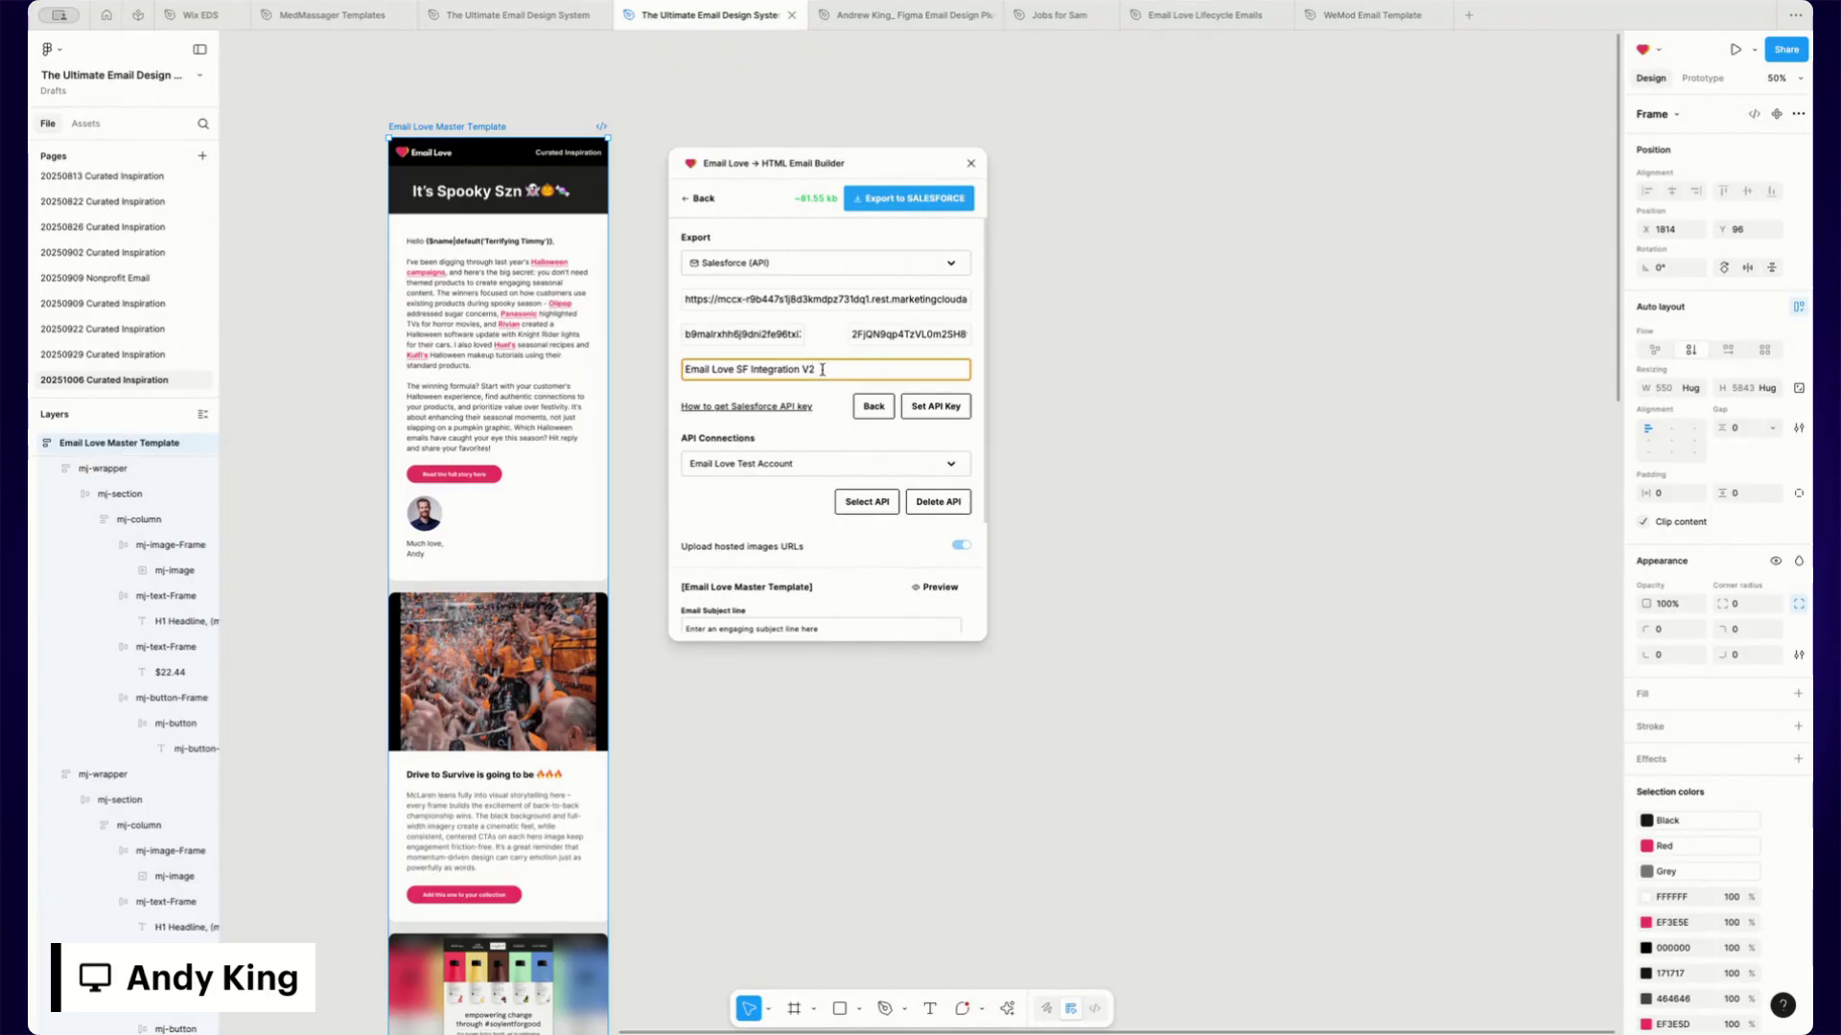
click(937, 408)
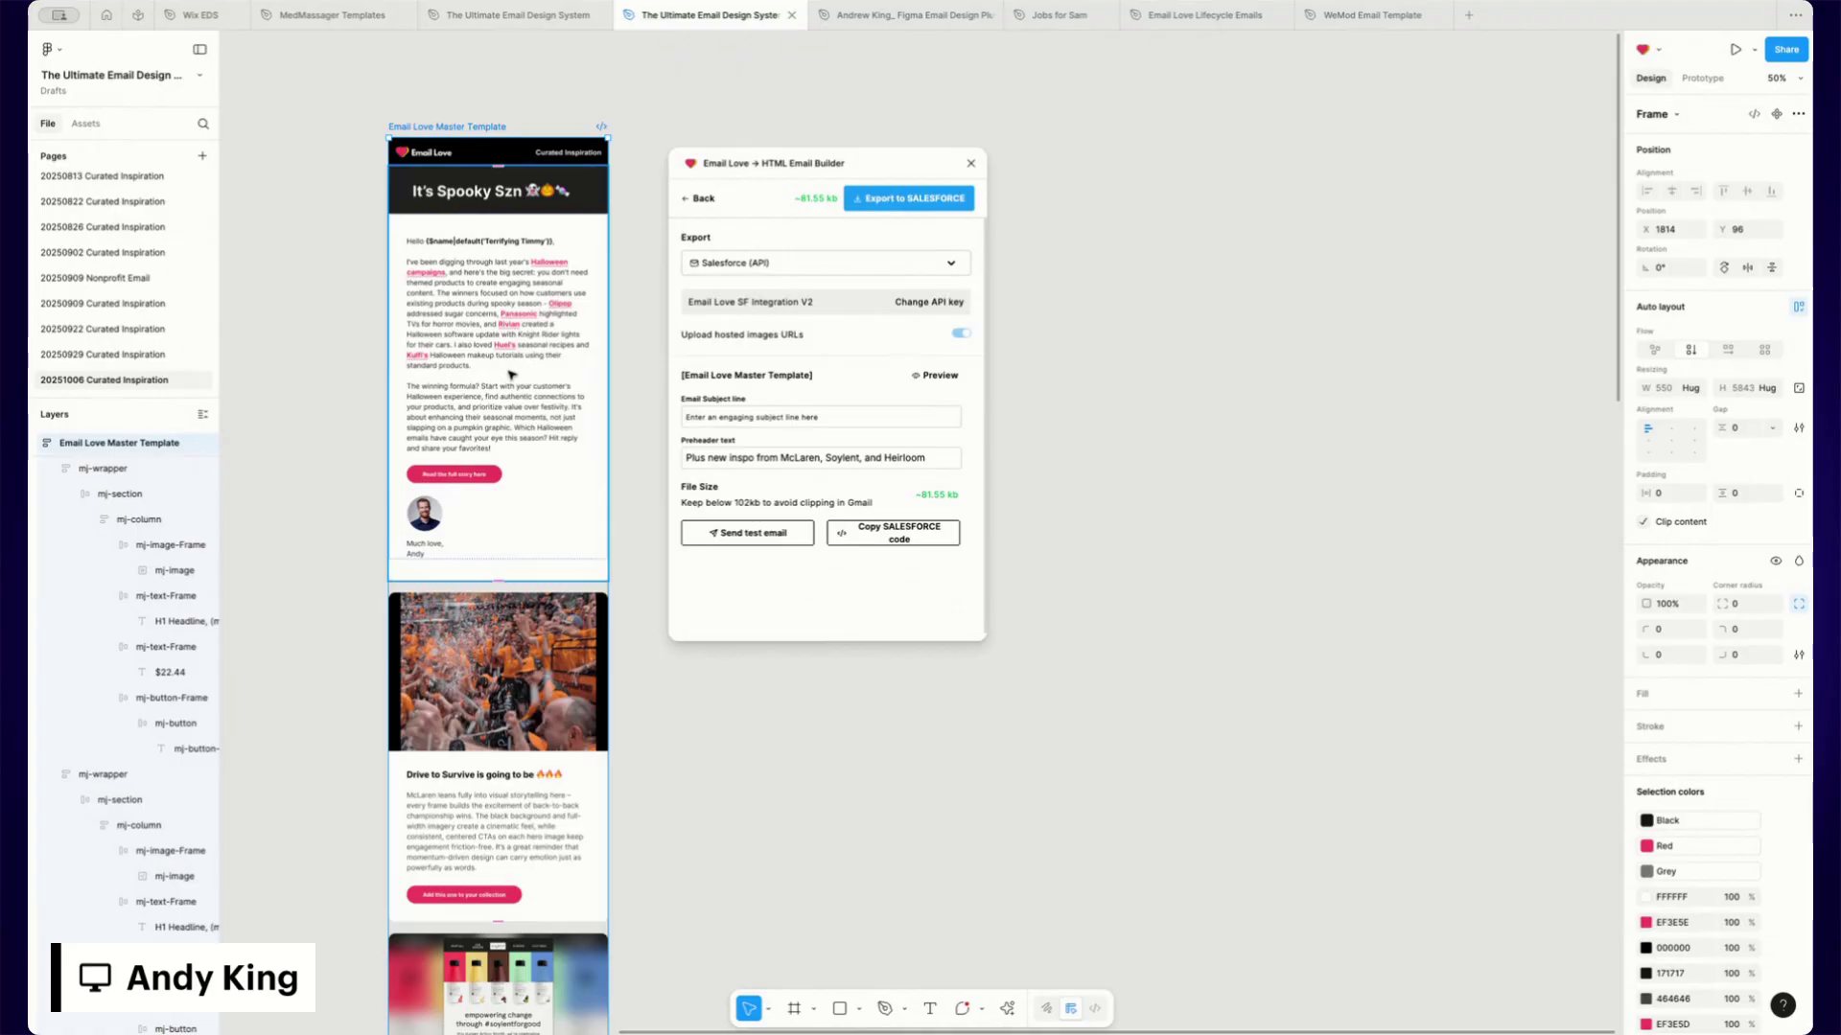
click(905, 200)
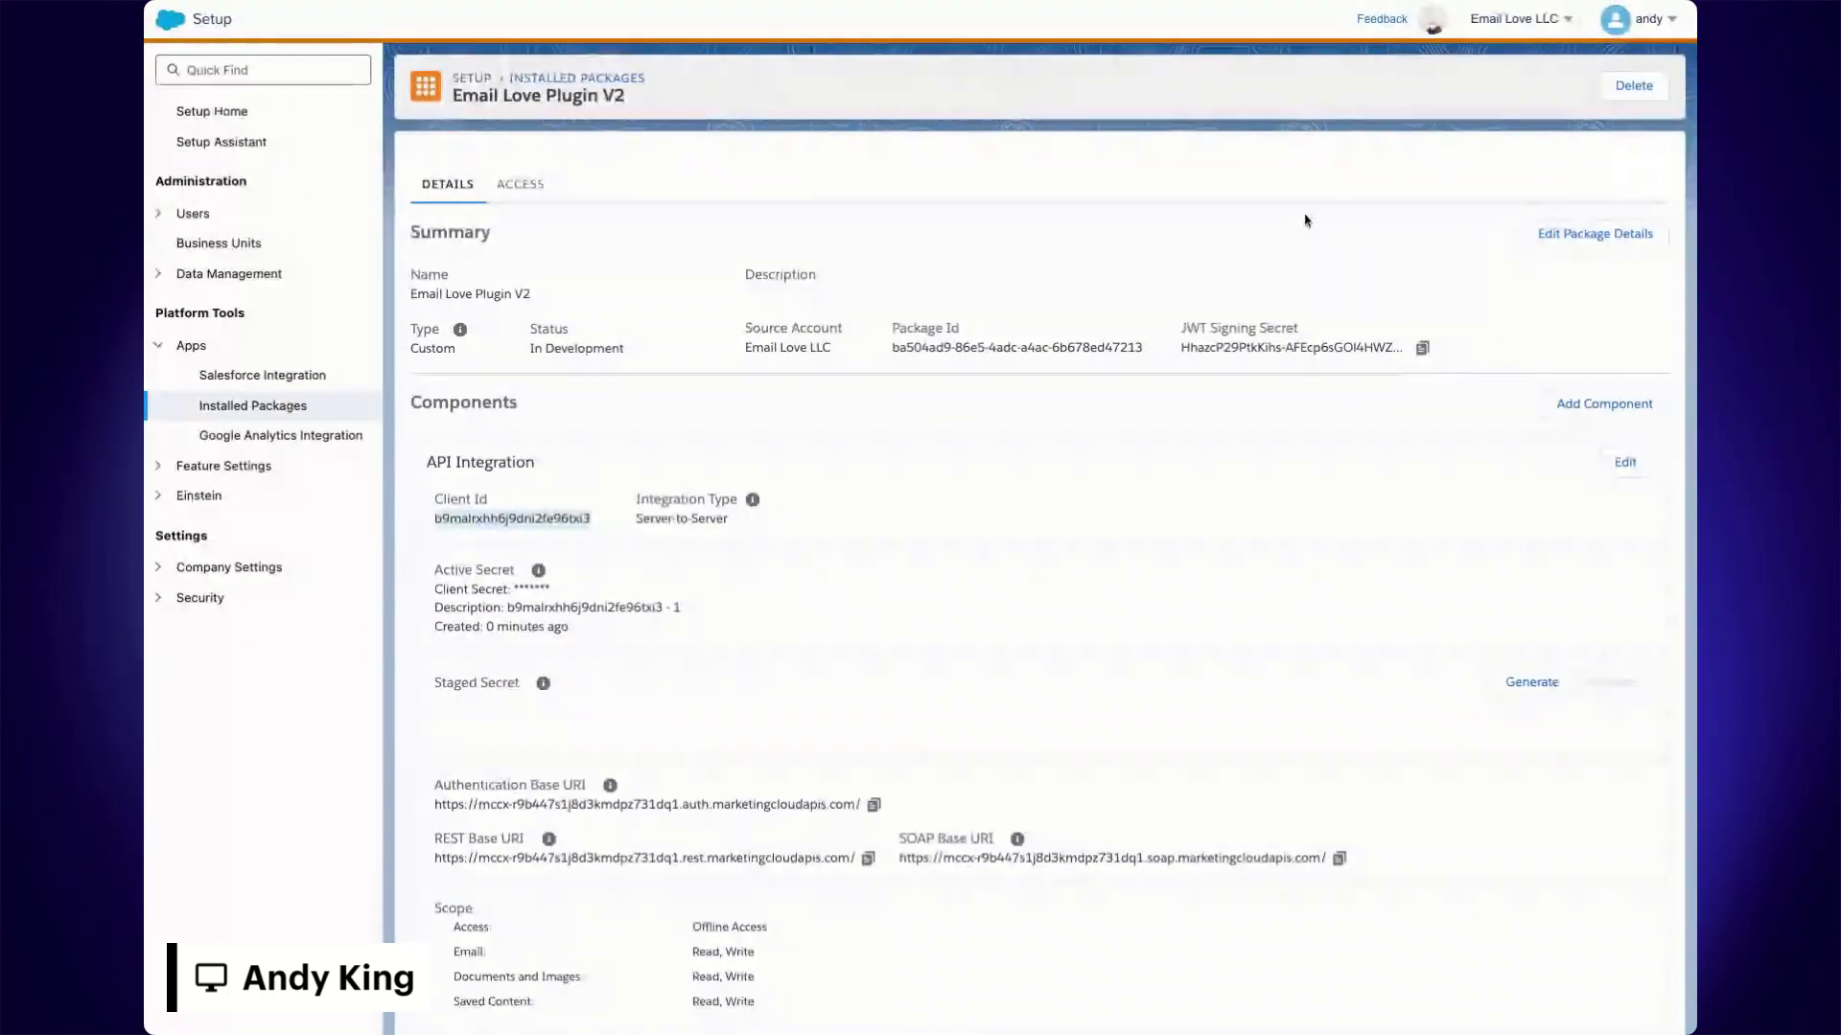
Step: Switch to Salesforce Marketing Cloud and open the Content Builder list within Email Studio
mouse_move(177, 21)
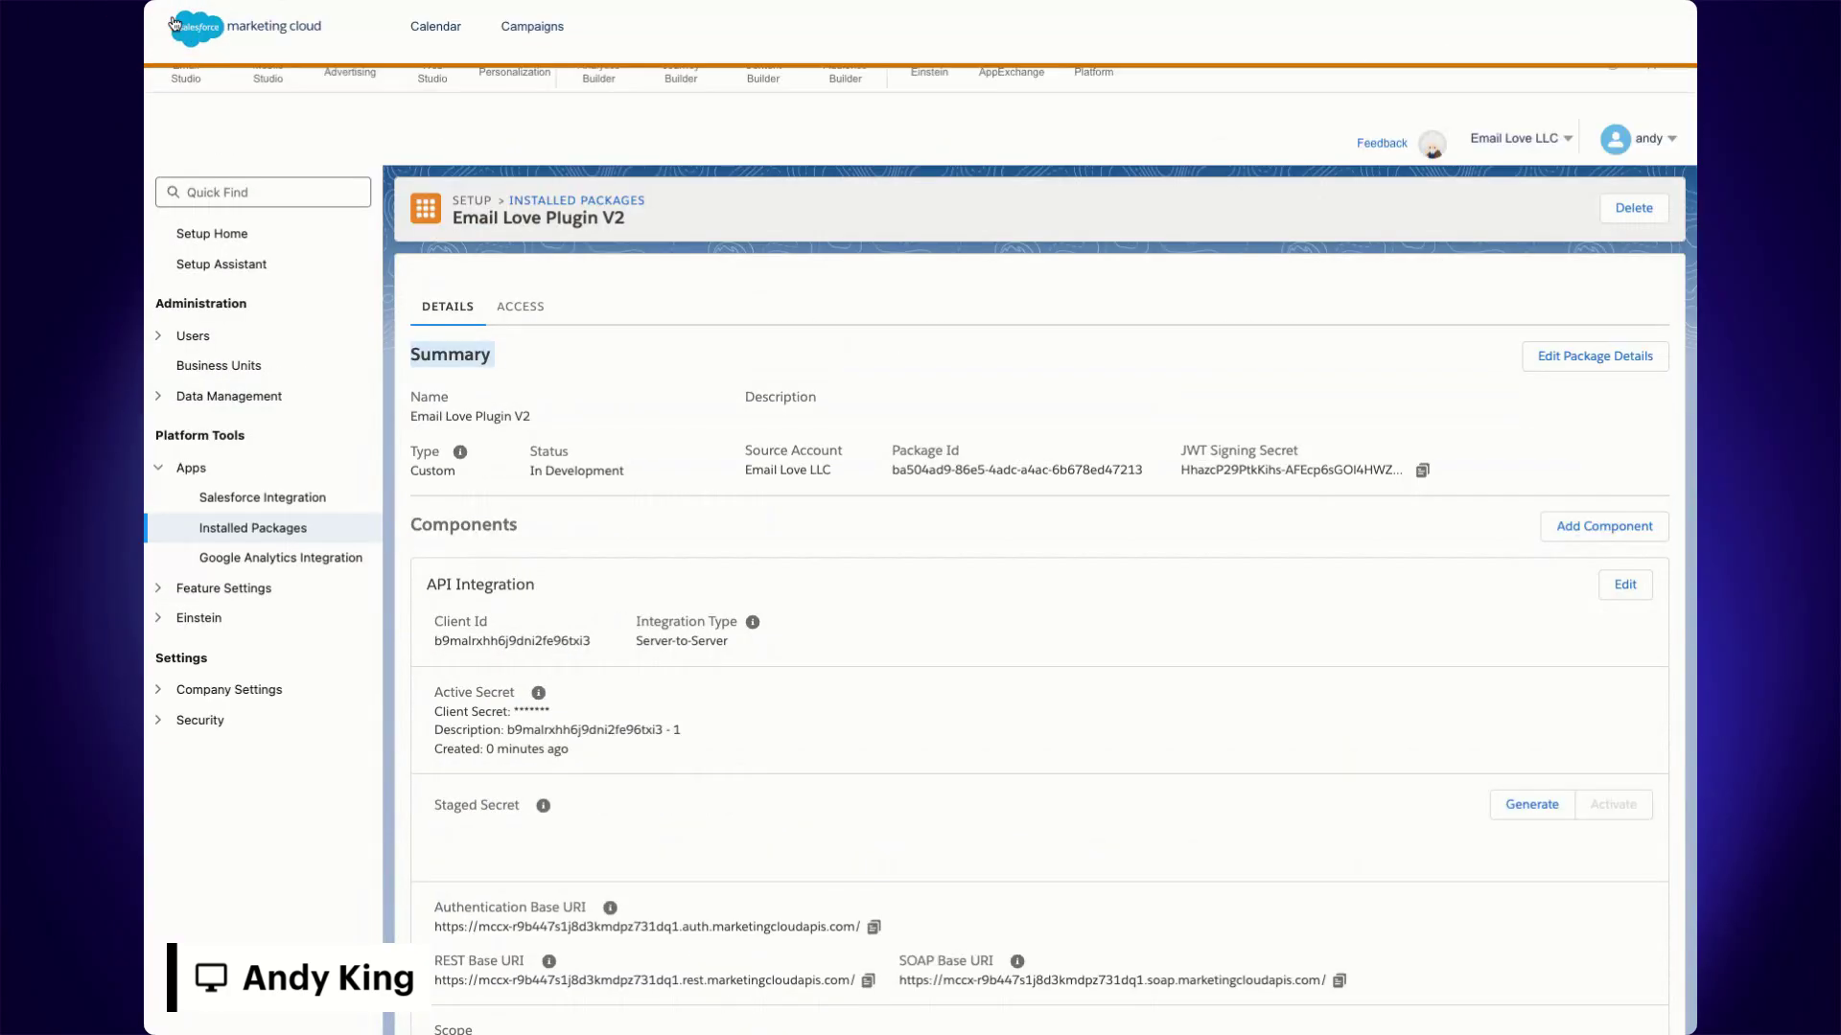
mouse_move(188, 112)
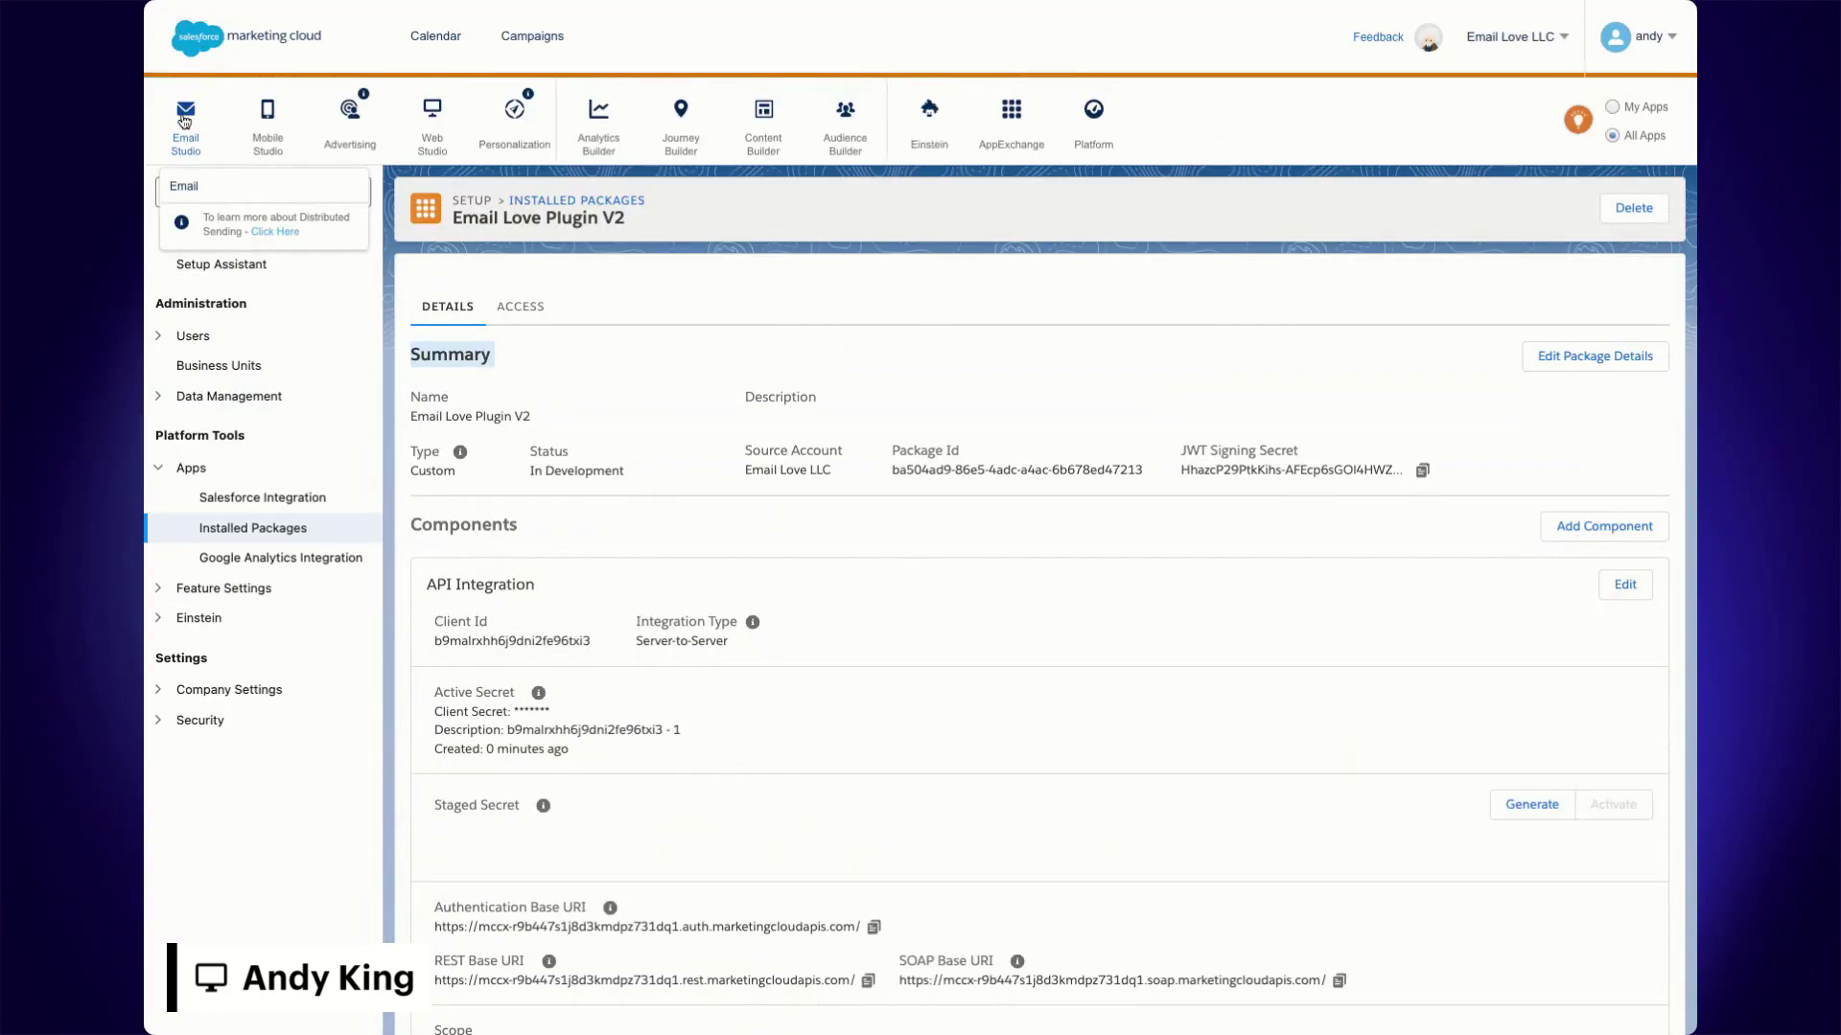
click(190, 178)
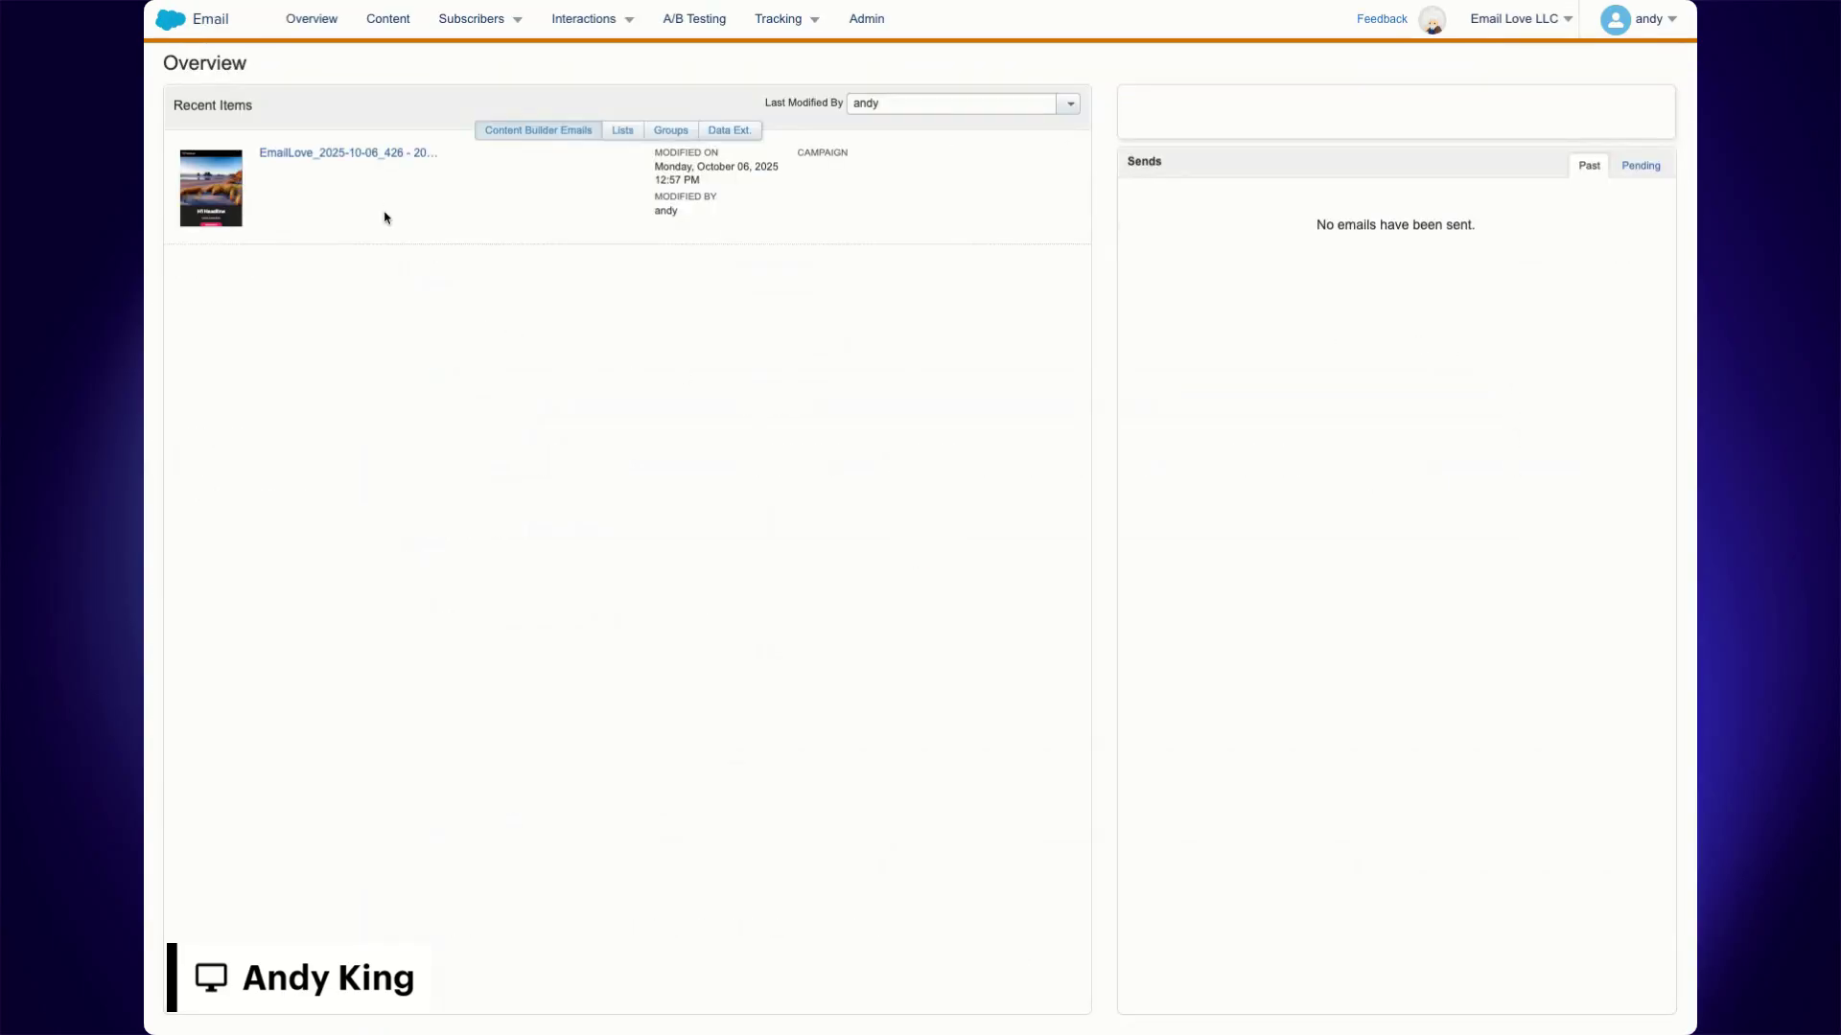
click(385, 26)
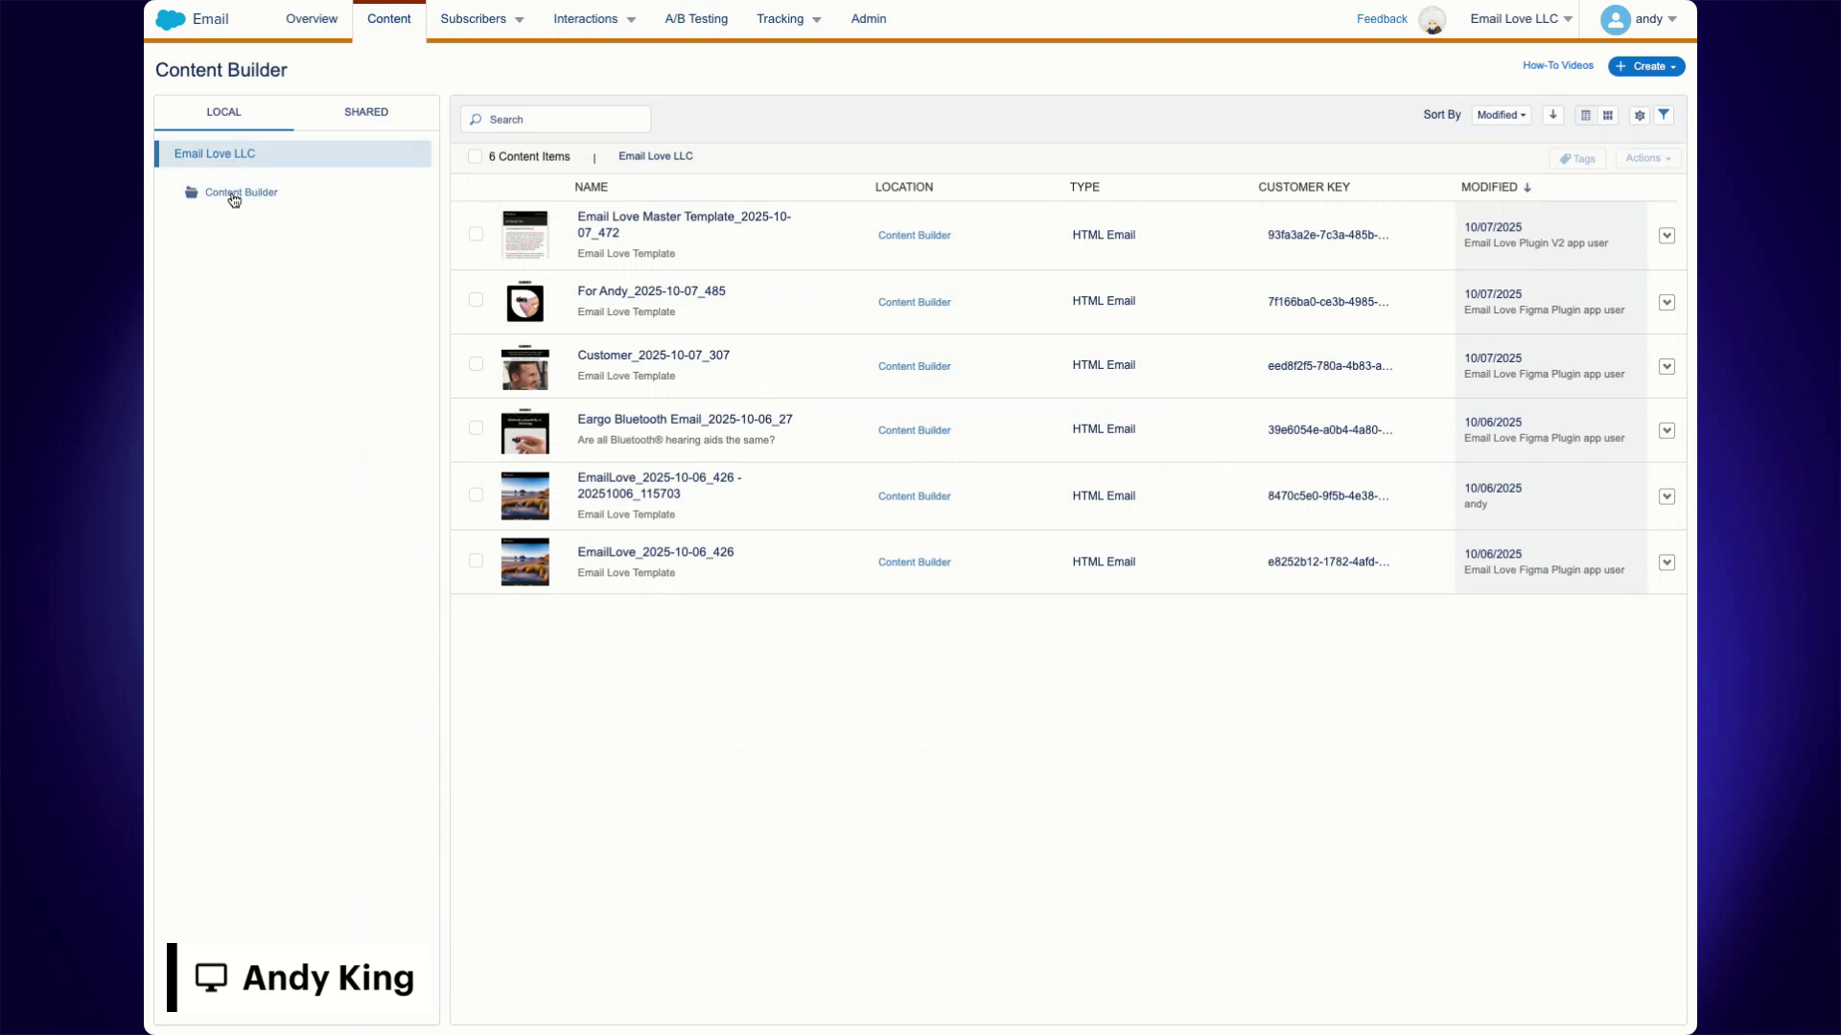
Step: Open the exported email Email Love Master Template_2025-10-07_472 and examine how its header, text and images render in the preview
click(702, 222)
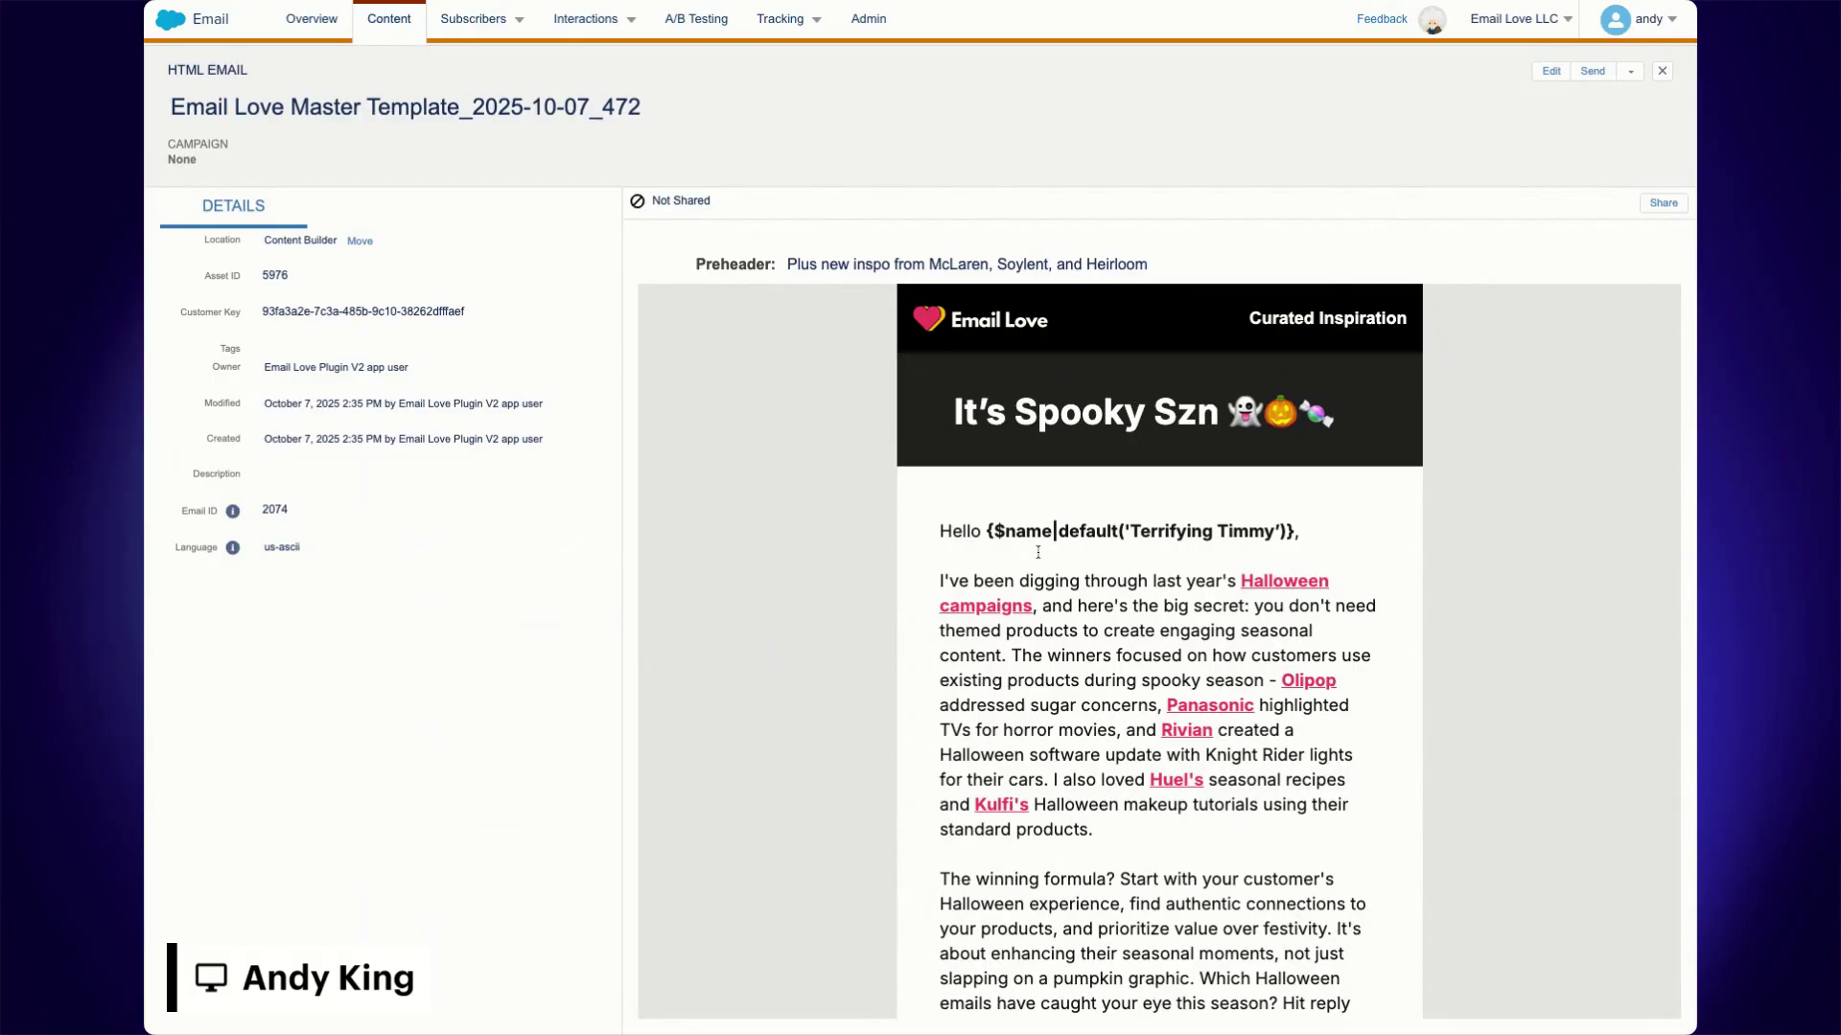
scroll(899, 608, down, 15)
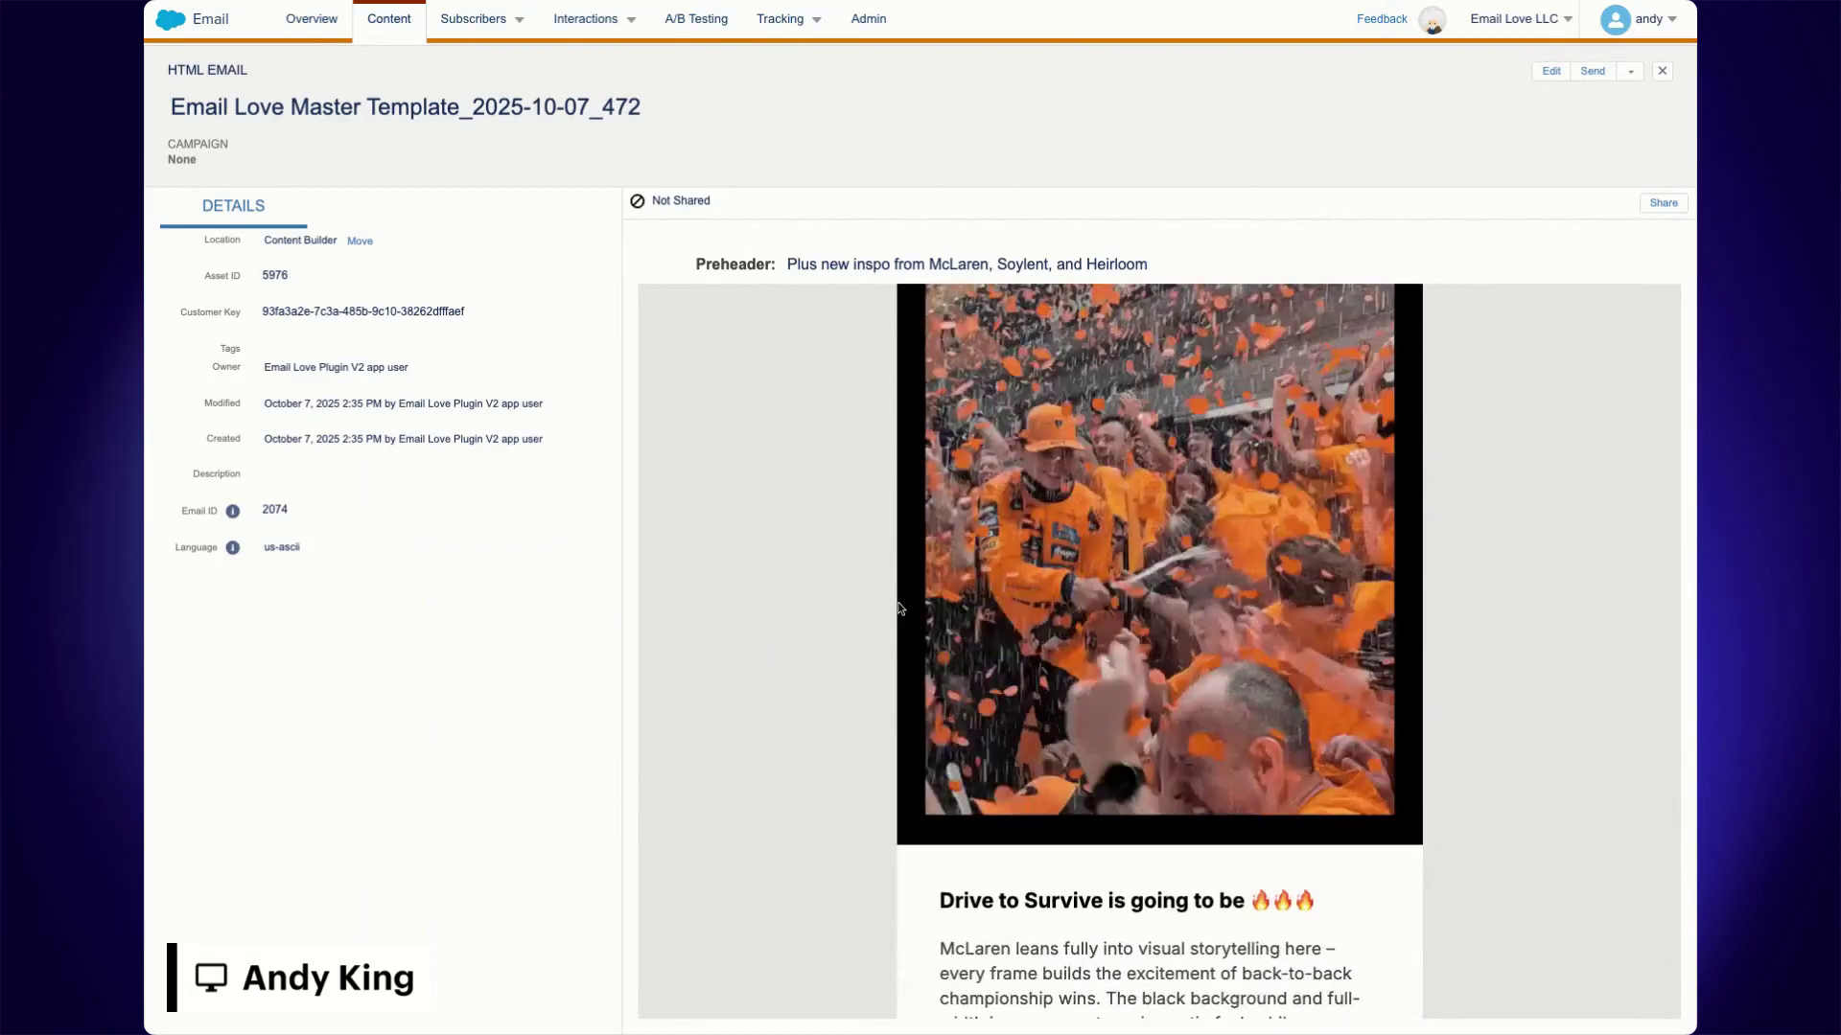
scroll(898, 608, down, 2)
scroll(843, 590, up, 3)
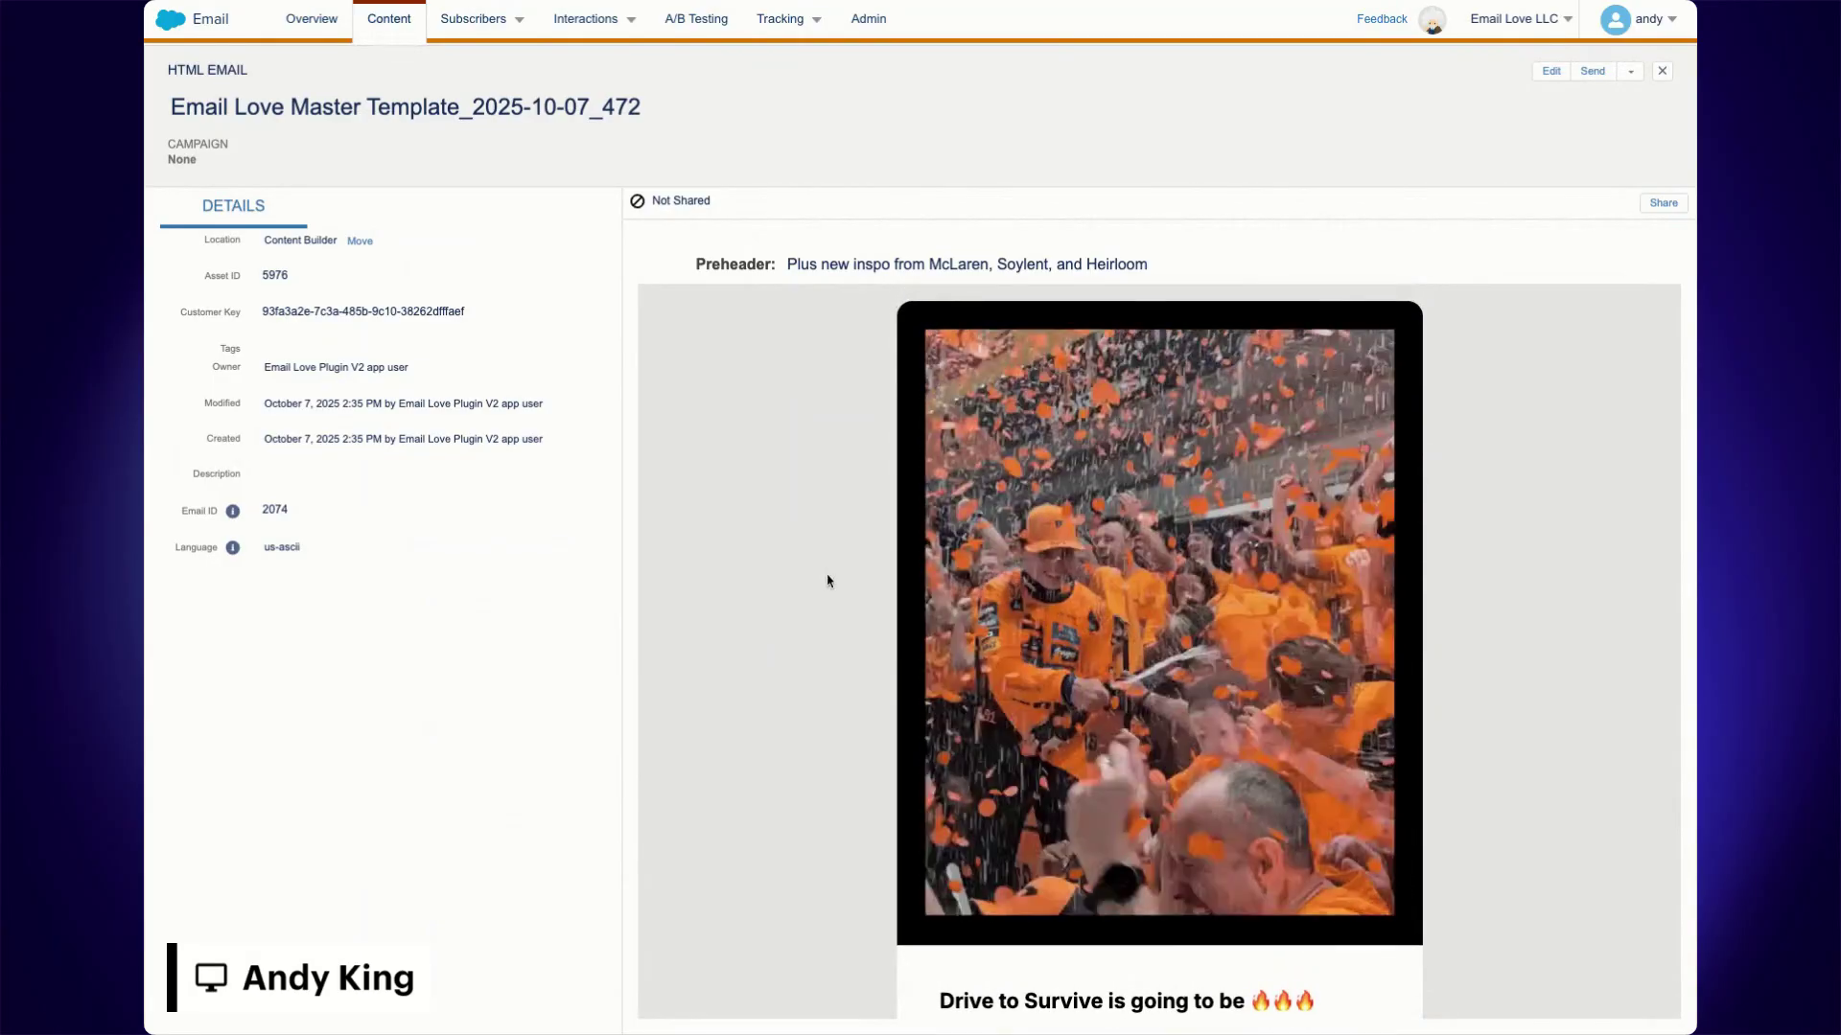
scroll(877, 647, down, 10)
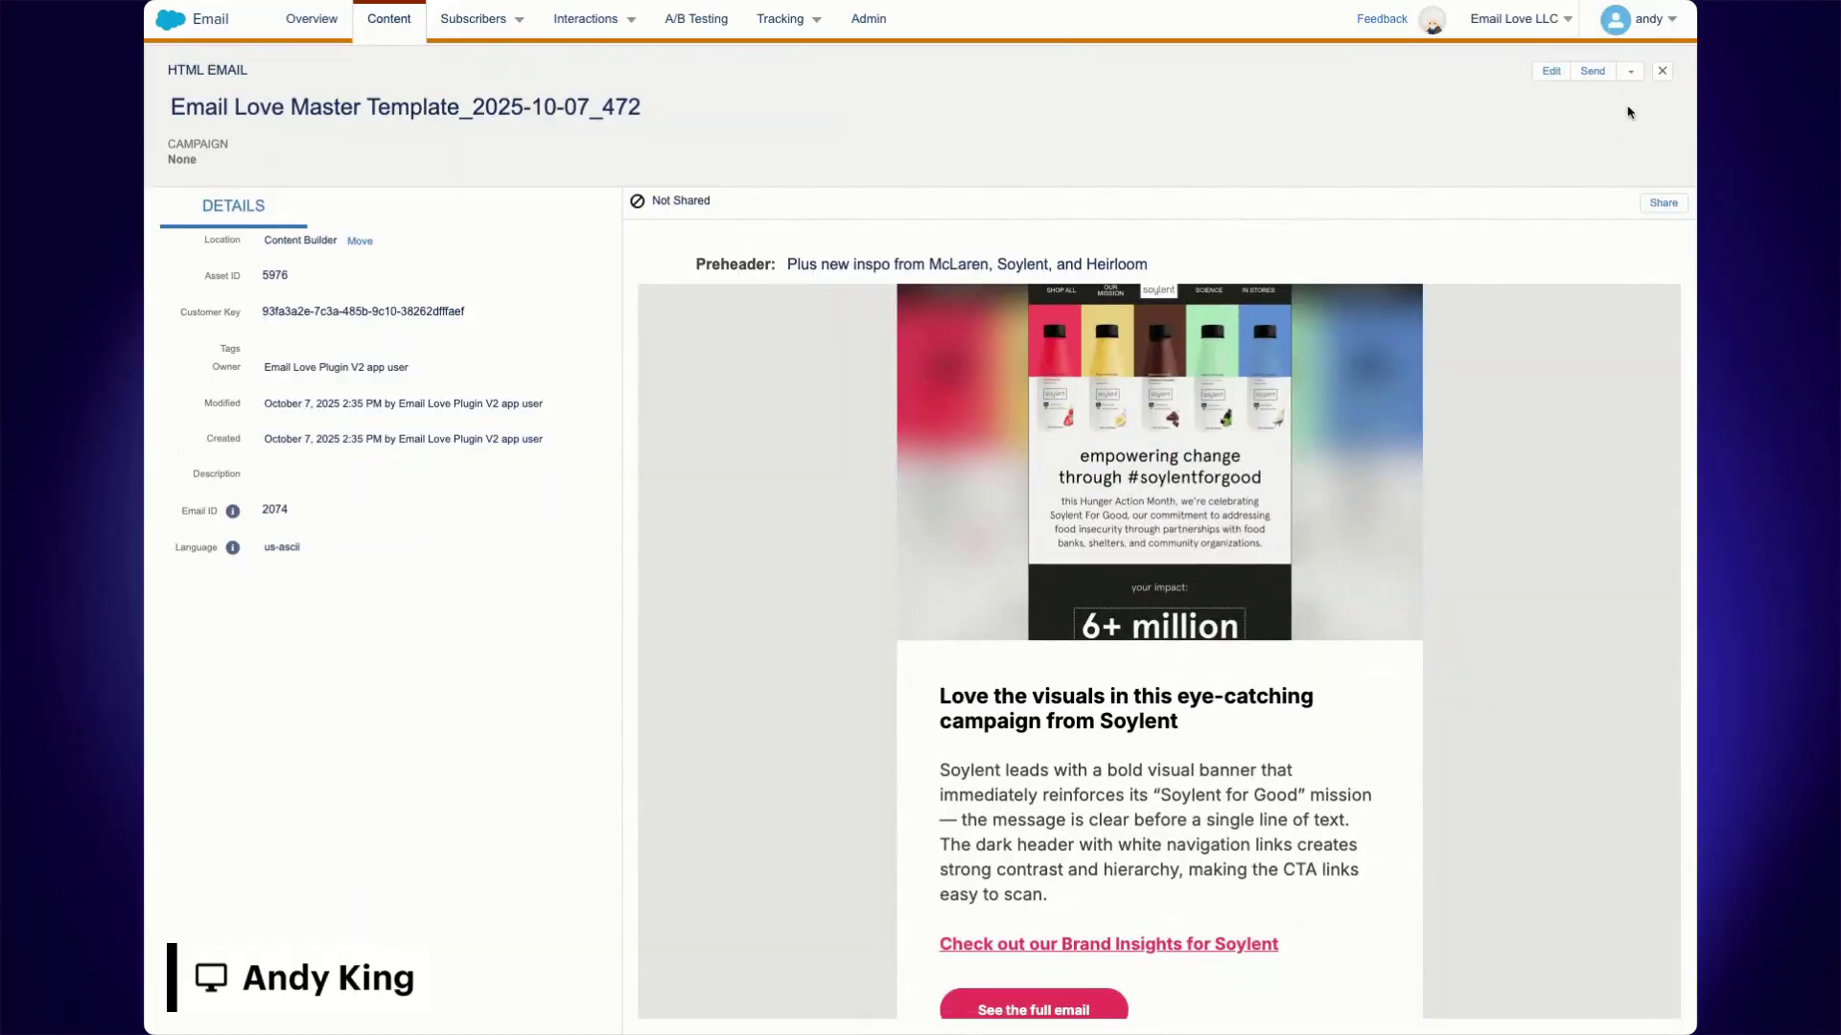
Step: Open the email's content for editing, dismiss the open-tracking notice with its do-not-show-again option, and look through the HTML code
click(1551, 70)
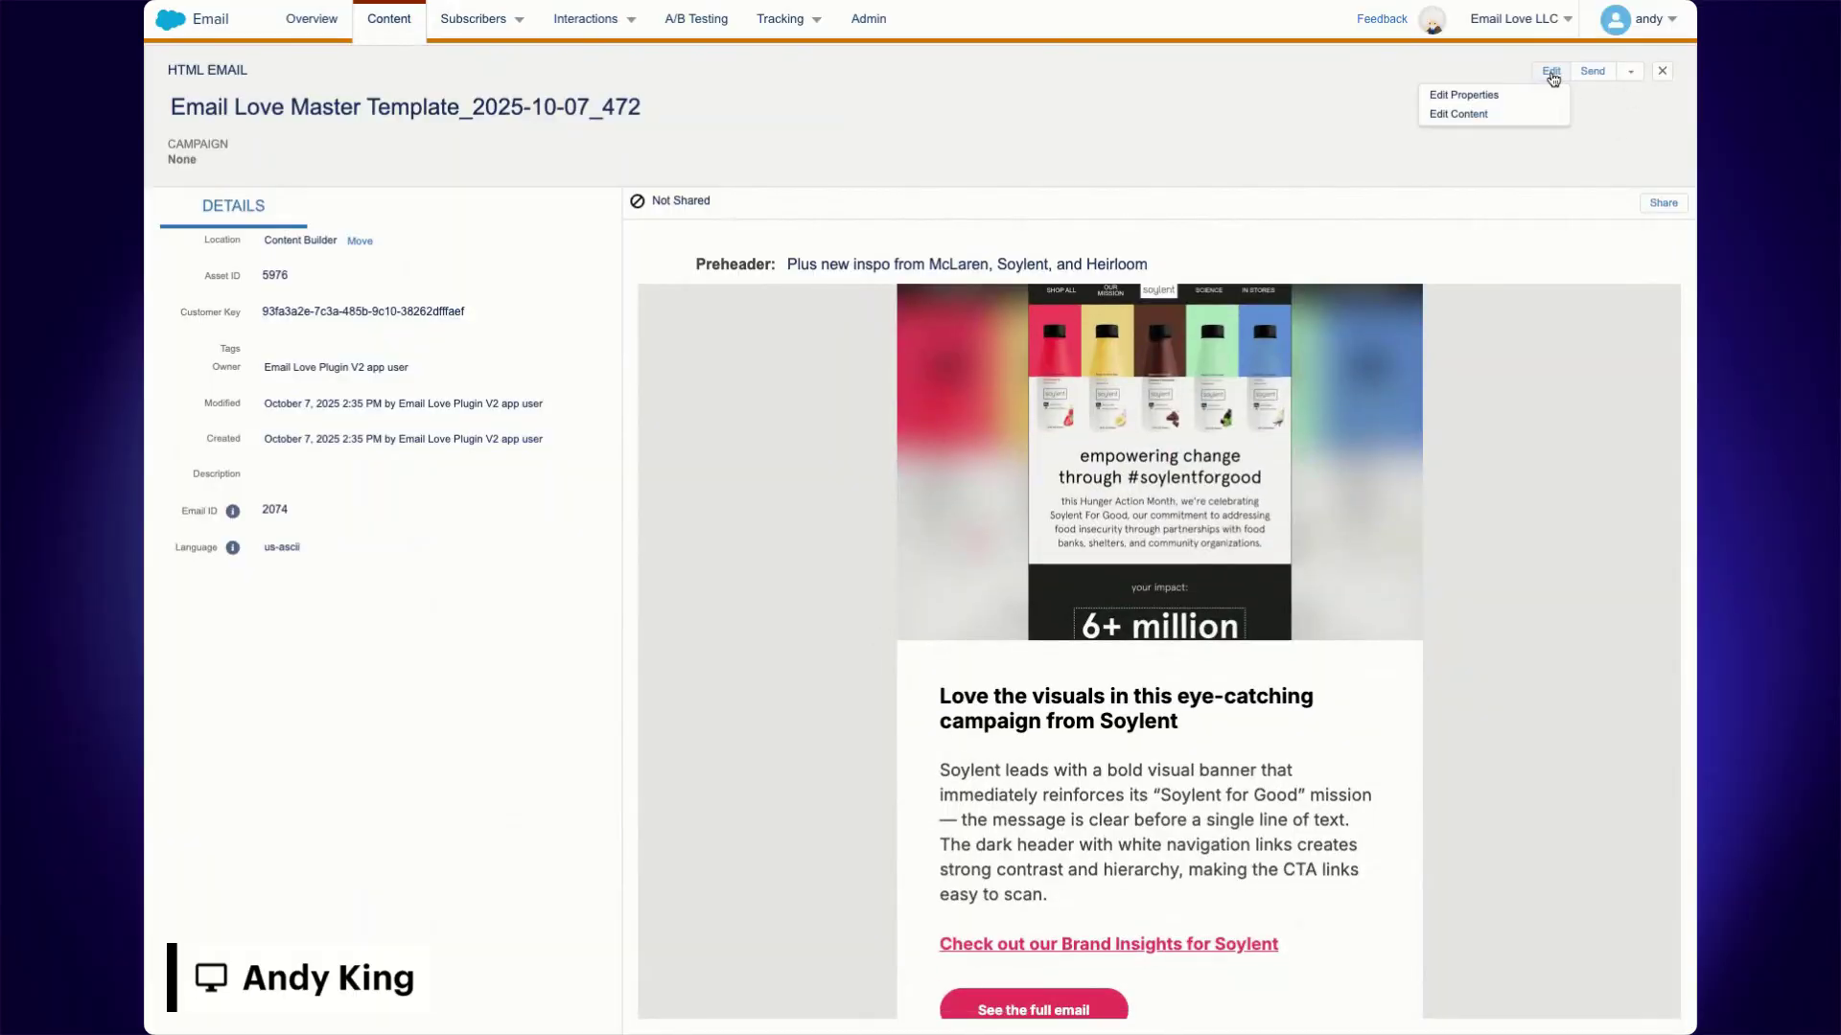
click(1459, 115)
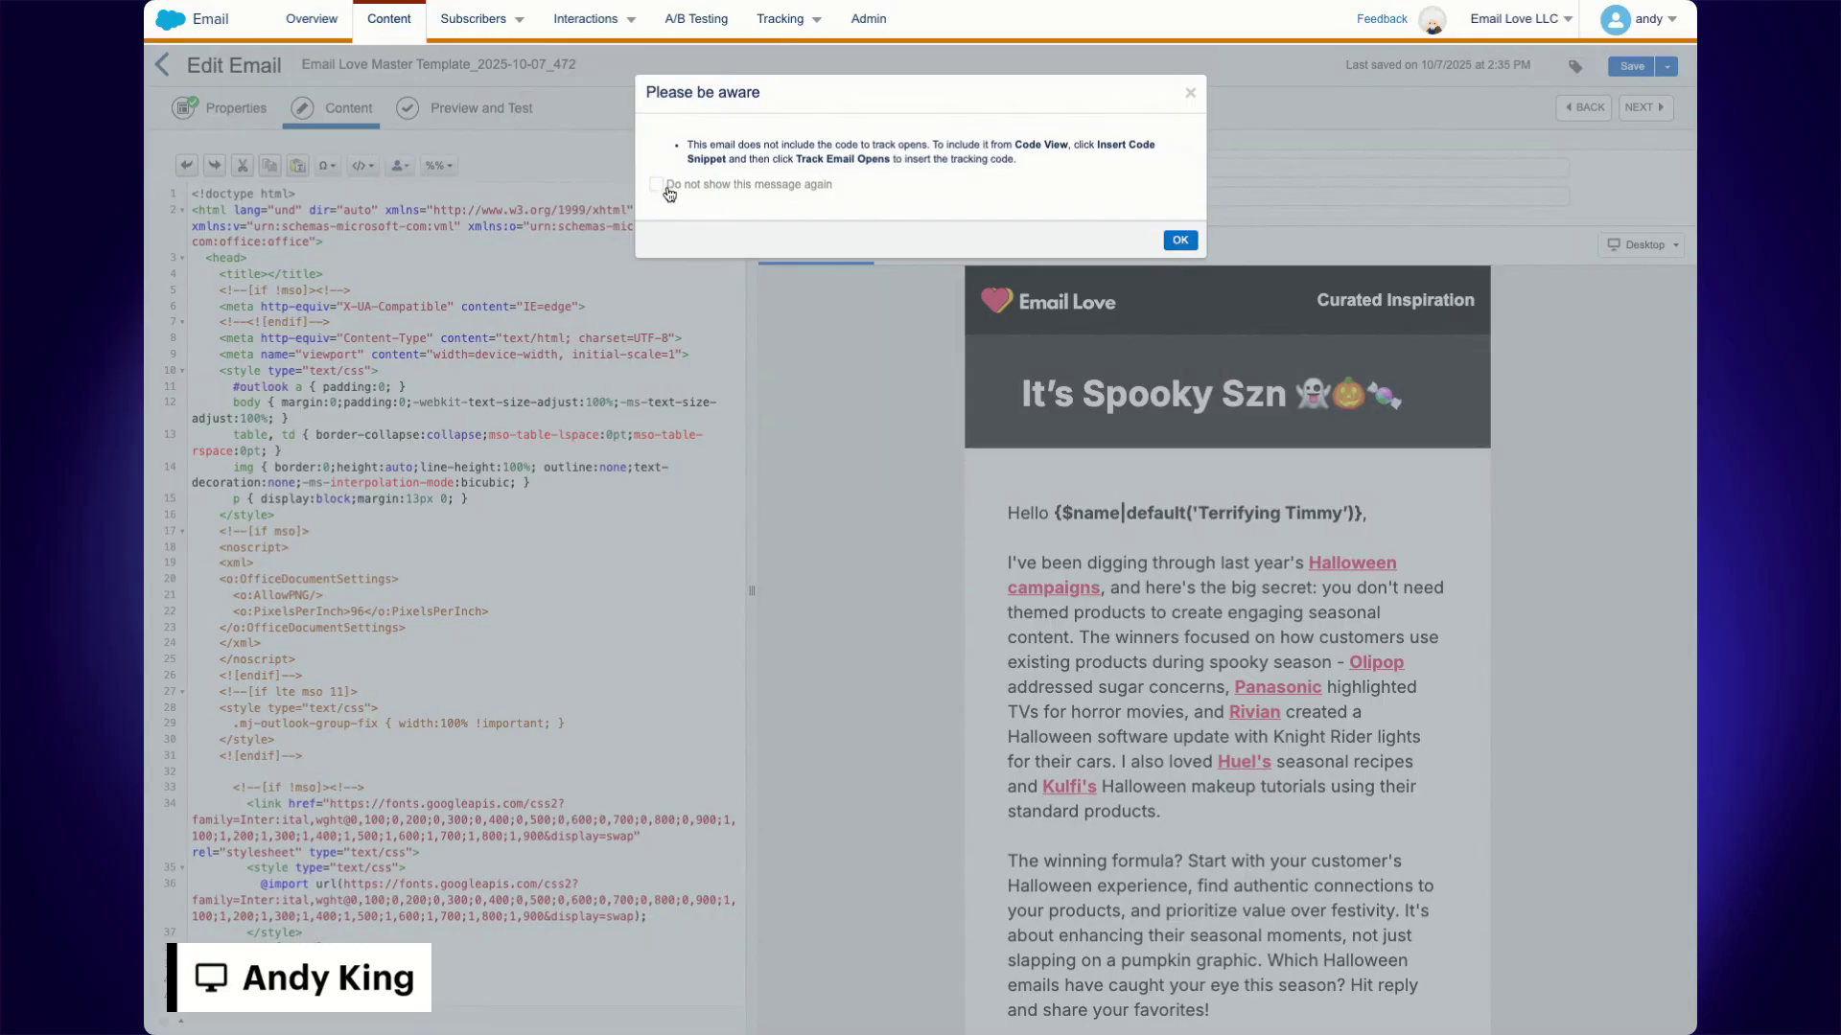
click(668, 192)
click(1180, 241)
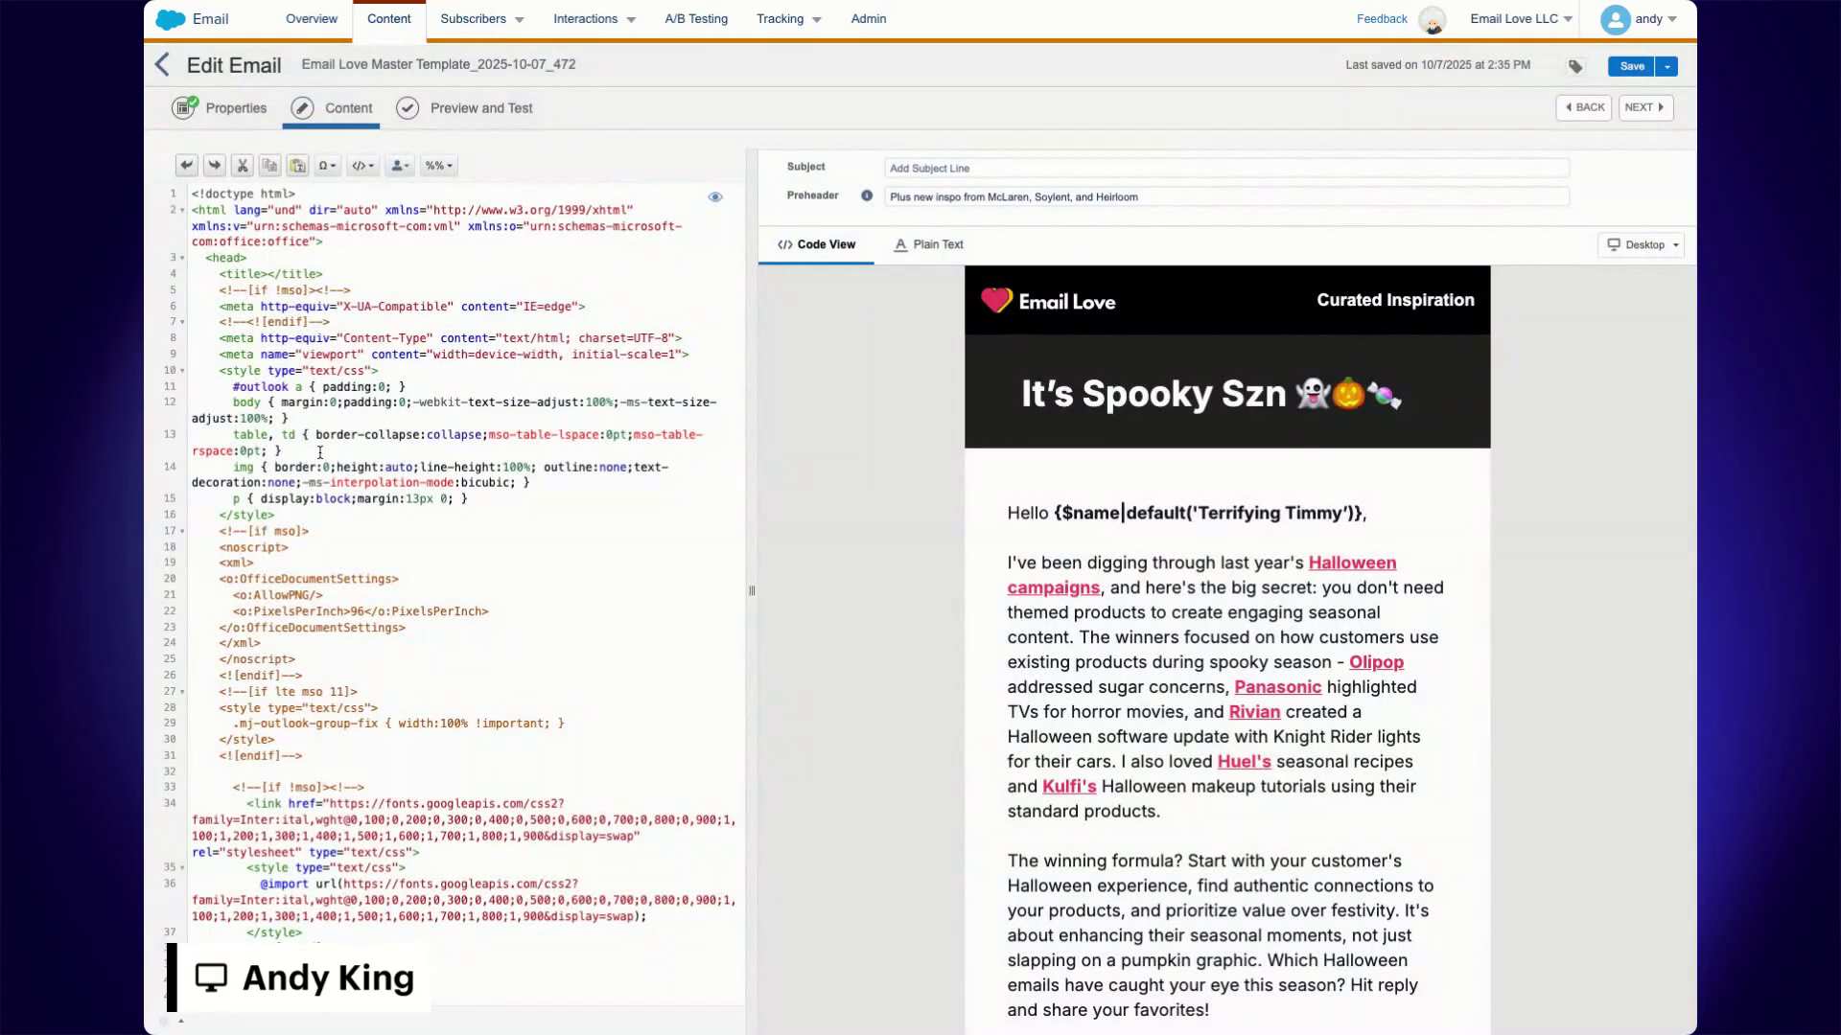
scroll(482, 457, down, 10)
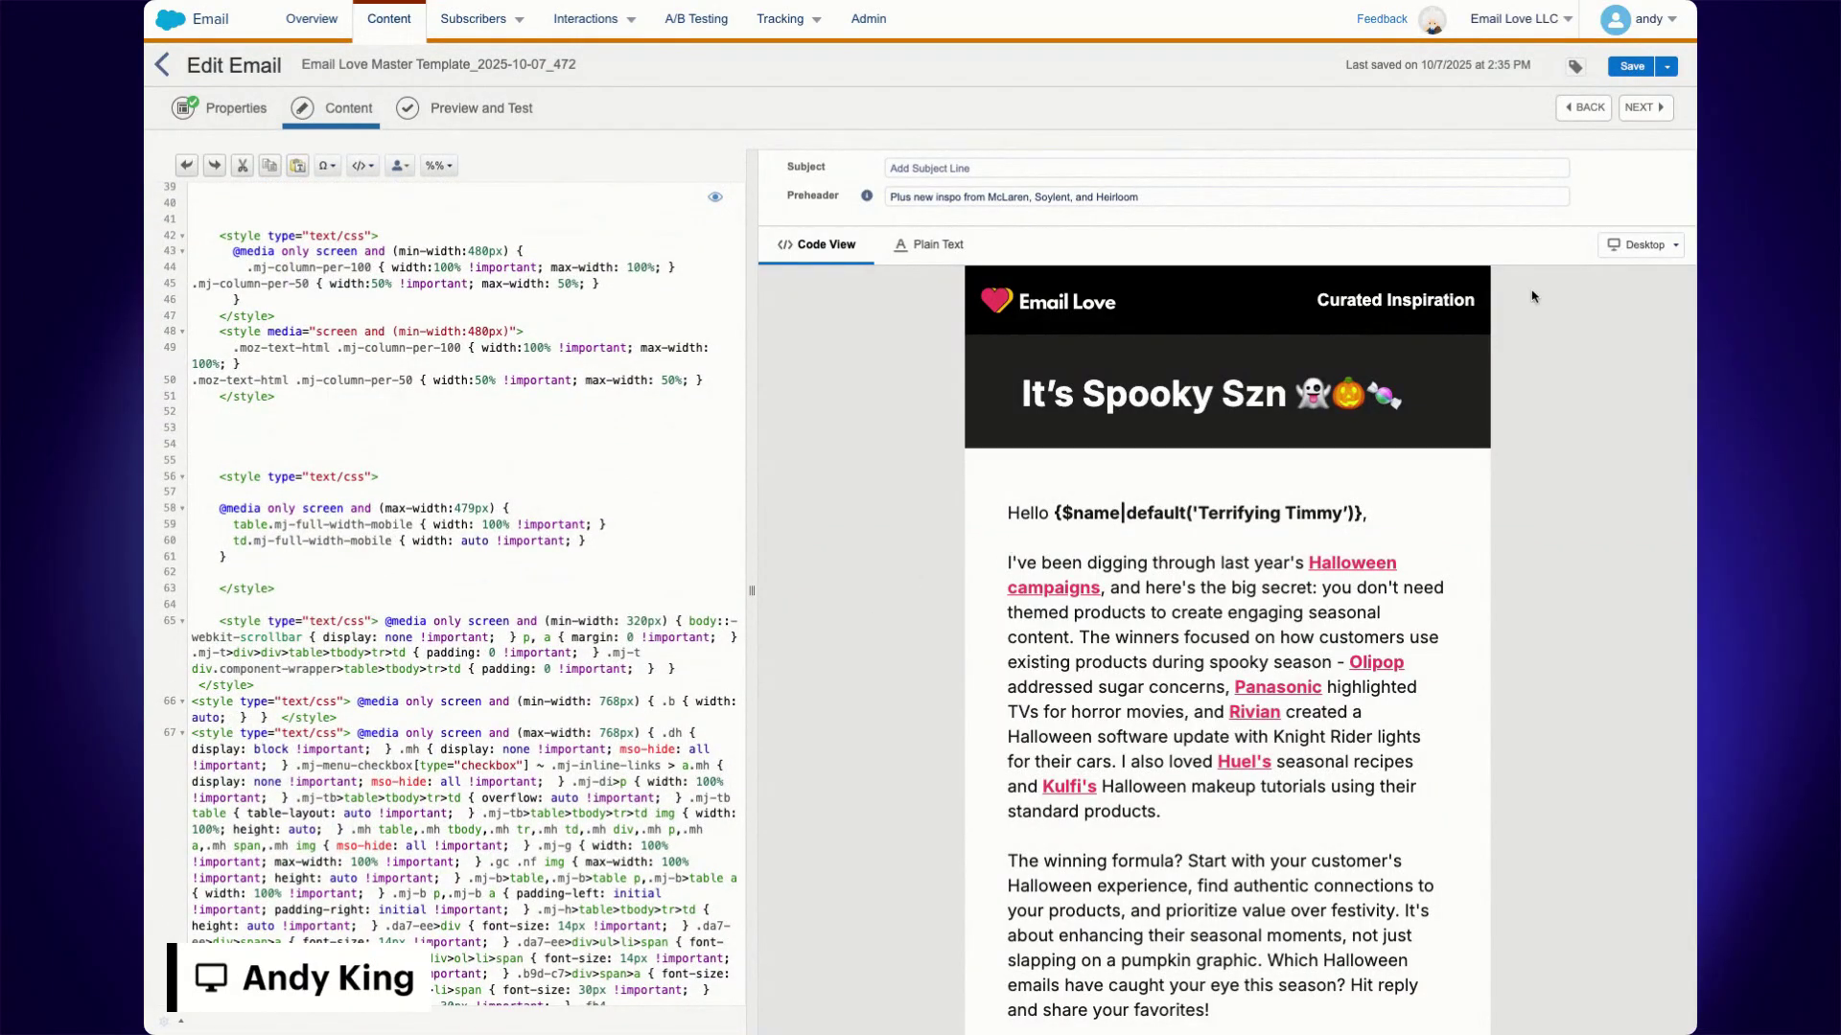
scroll(439, 570, up, 10)
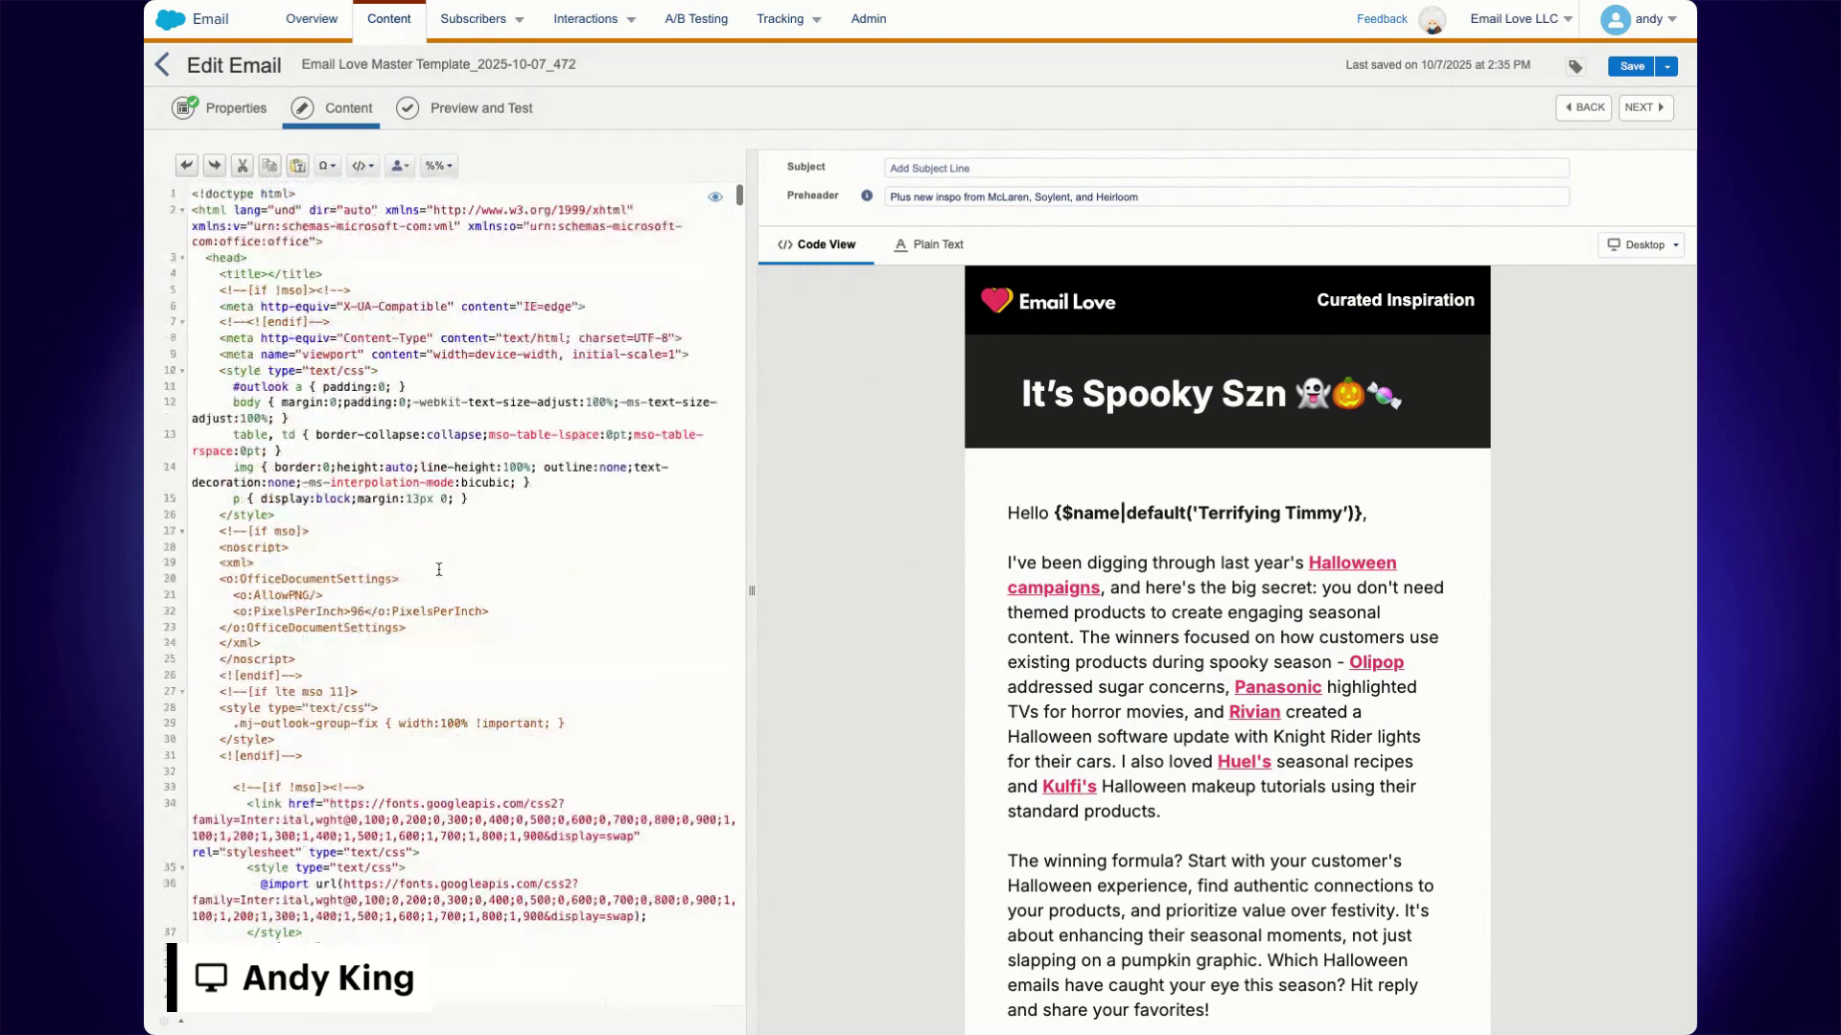